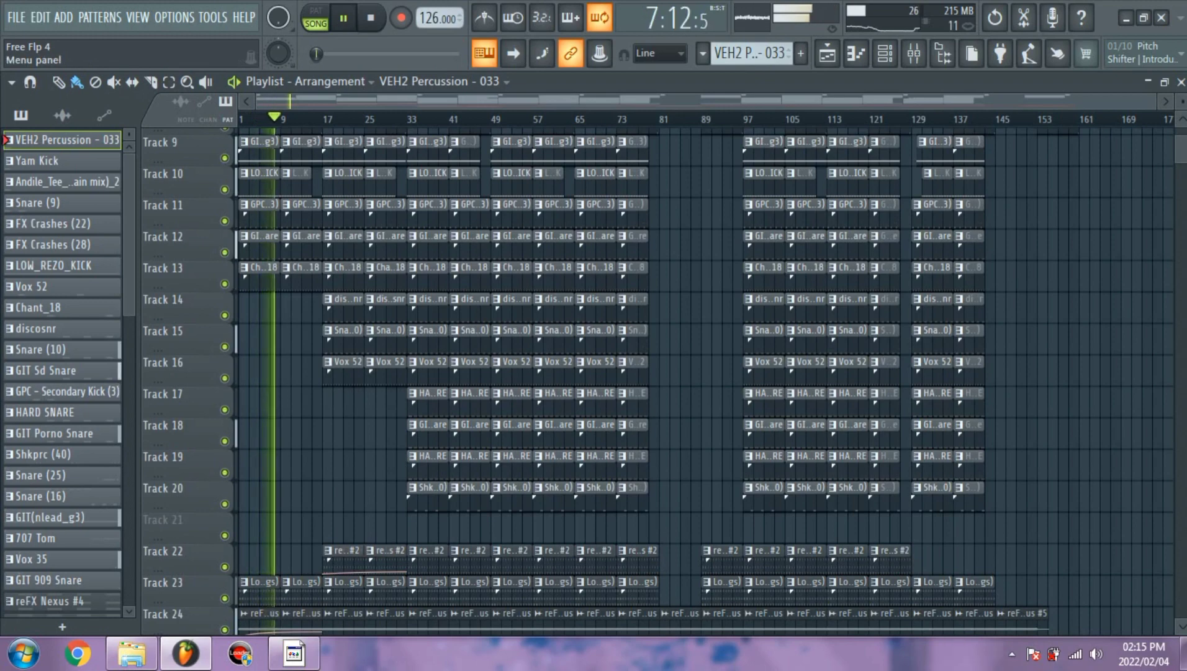
Open the project info and review the author field and the channel credit link in the comments.
{"action": "left_click", "coordinate": [174, 17]}
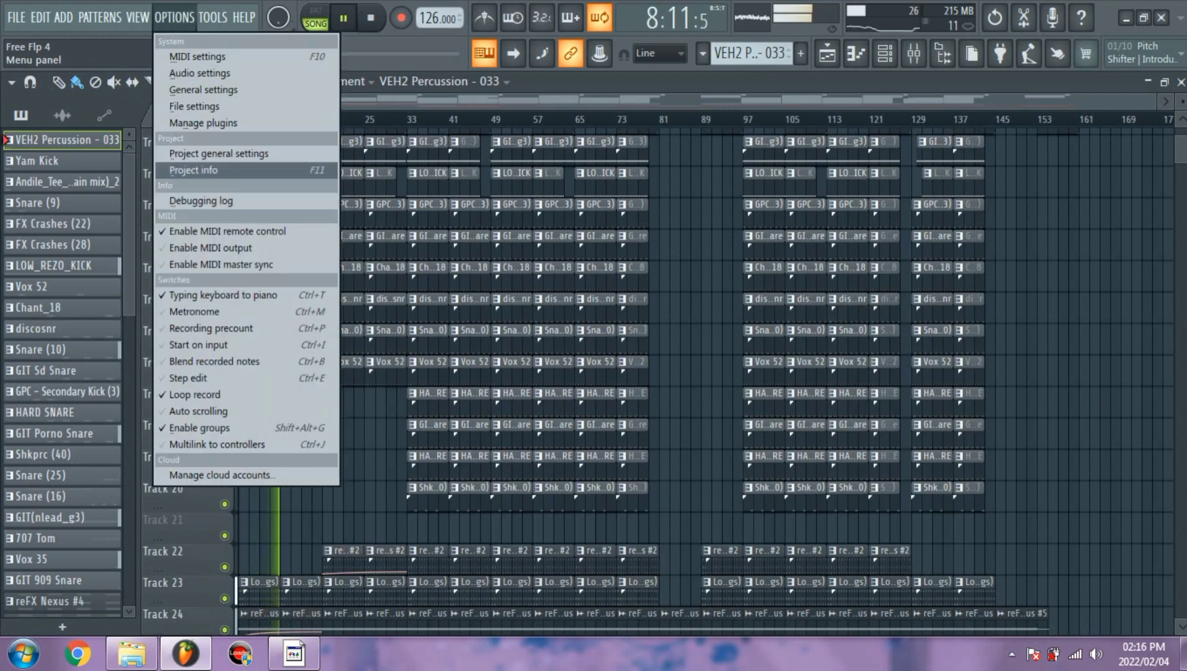
{"action": "left_click", "coordinate": [193, 170]}
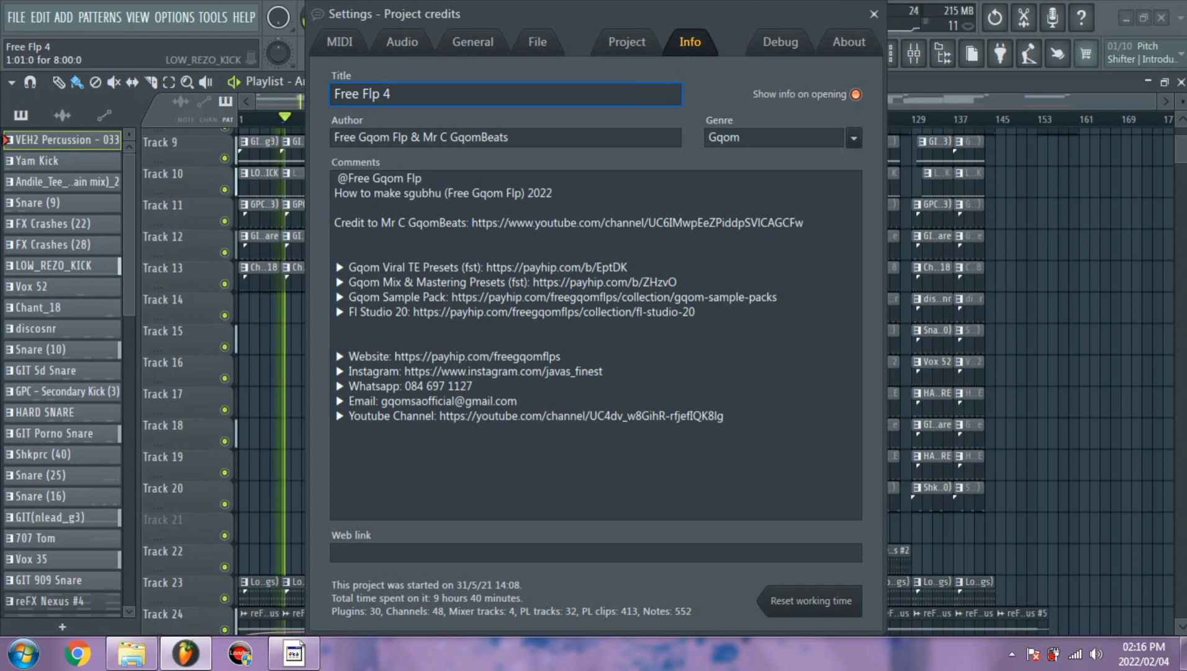
{"action": "left_click_drag", "start_coordinate": [510, 138], "coordinate": [333, 137]}
{"action": "left_click", "coordinate": [422, 138]}
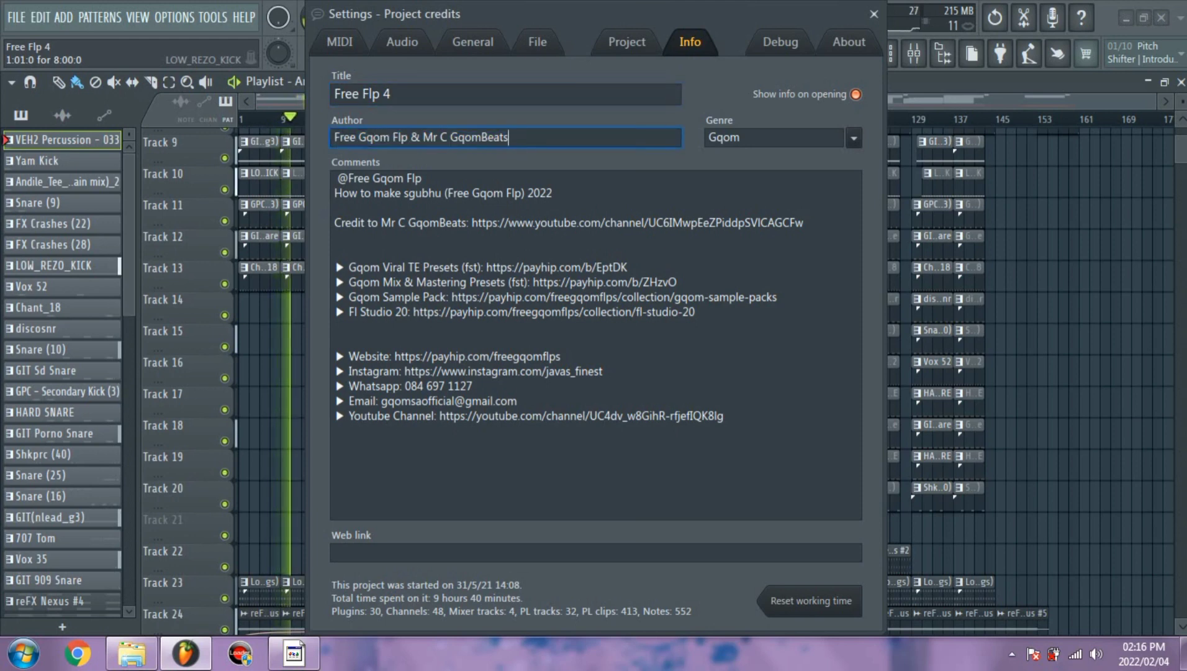
{"action": "left_click_drag", "start_coordinate": [335, 223], "coordinate": [803, 223]}
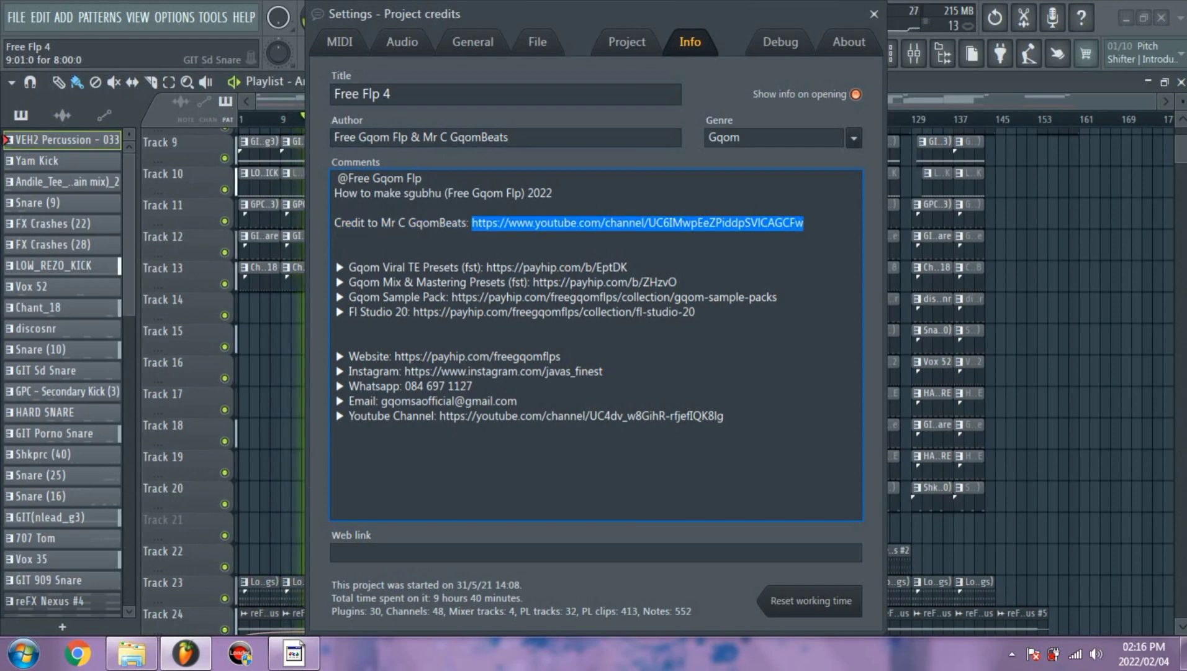
Read through the preset, sample pack and Fl Studio 20 download links in the project comments.
{"action": "left_click", "coordinate": [335, 253]}
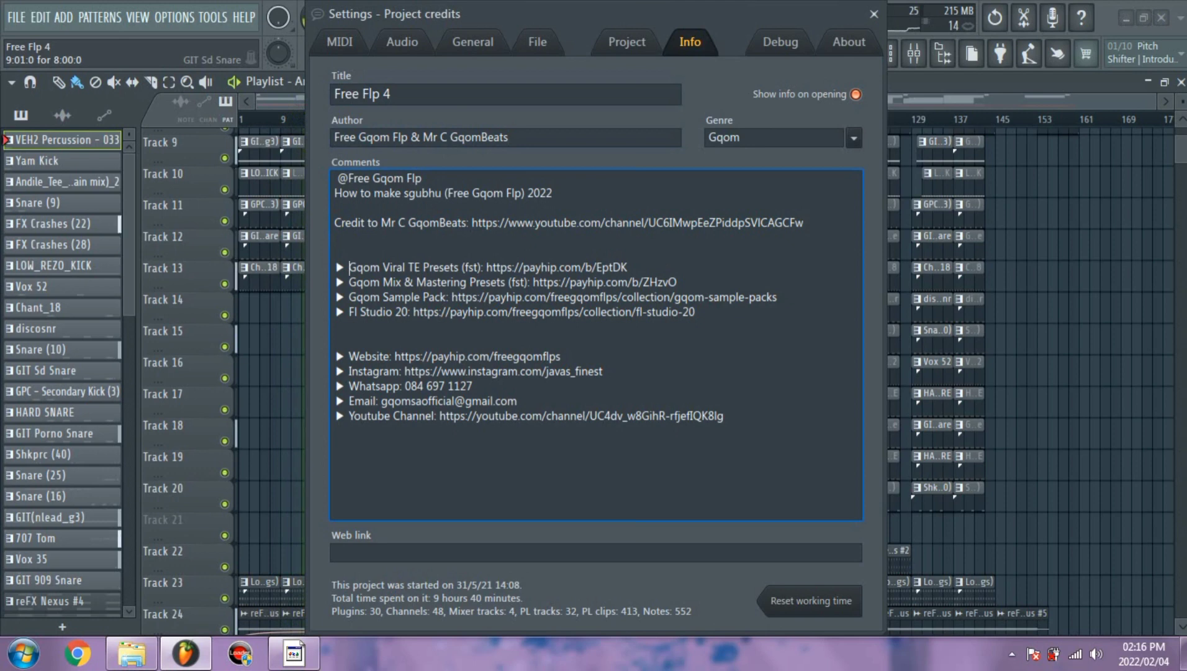
{"action": "mouse_move", "coordinate": [349, 267]}
{"action": "left_mouse_down"}
{"action": "mouse_move", "coordinate": [491, 282]}
{"action": "mouse_move", "coordinate": [628, 267]}
{"action": "mouse_move", "coordinate": [334, 327]}
{"action": "mouse_move", "coordinate": [335, 223]}
{"action": "mouse_move", "coordinate": [334, 252]}
{"action": "left_mouse_up"}
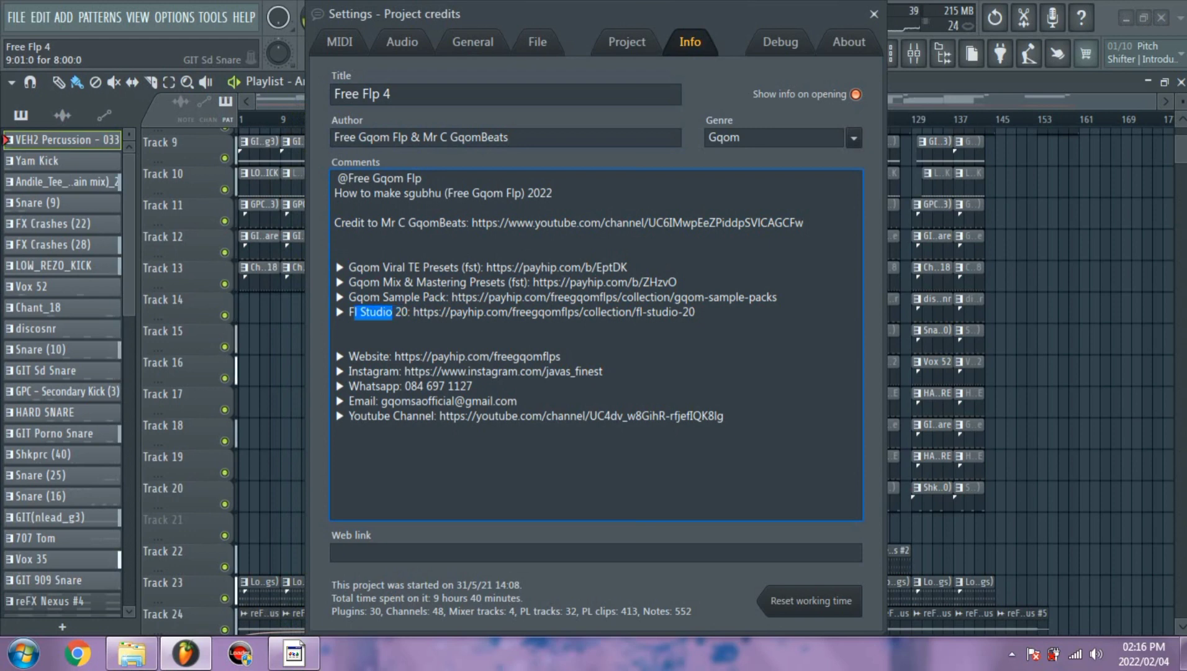
{"action": "left_click_drag", "start_coordinate": [392, 312], "coordinate": [335, 328]}
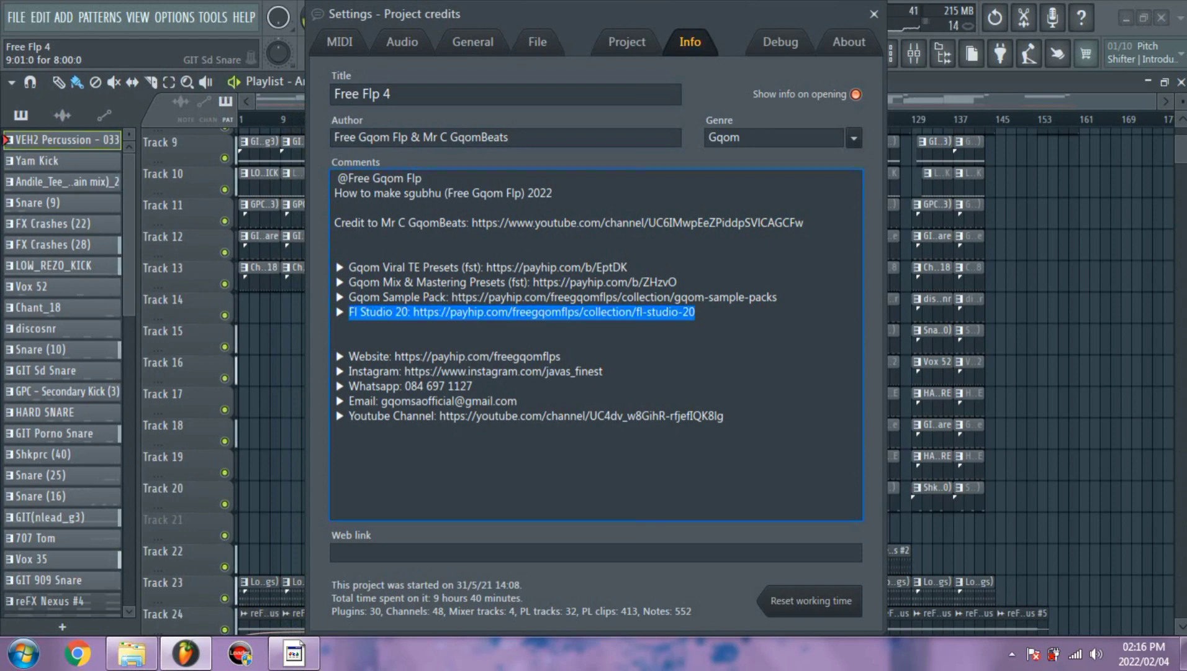
{"action": "left_click", "coordinate": [349, 341]}
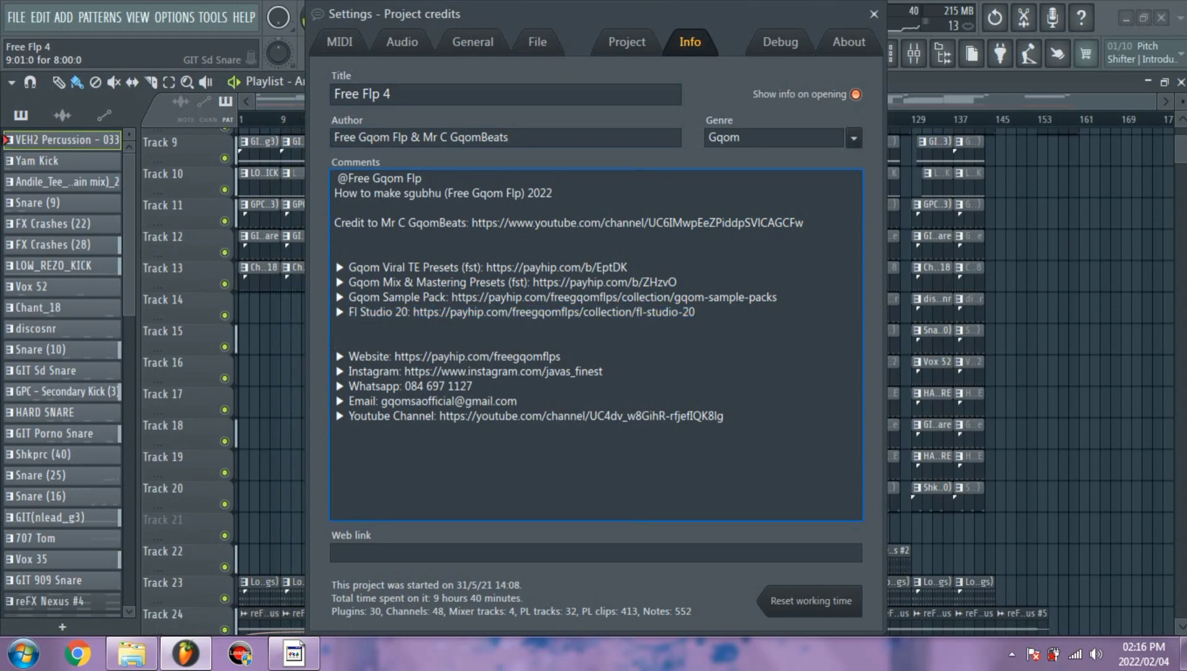
Review the website, social media and contact lines in the project comments and close the project settings.
{"action": "left_click_drag", "start_coordinate": [349, 356], "coordinate": [561, 356]}
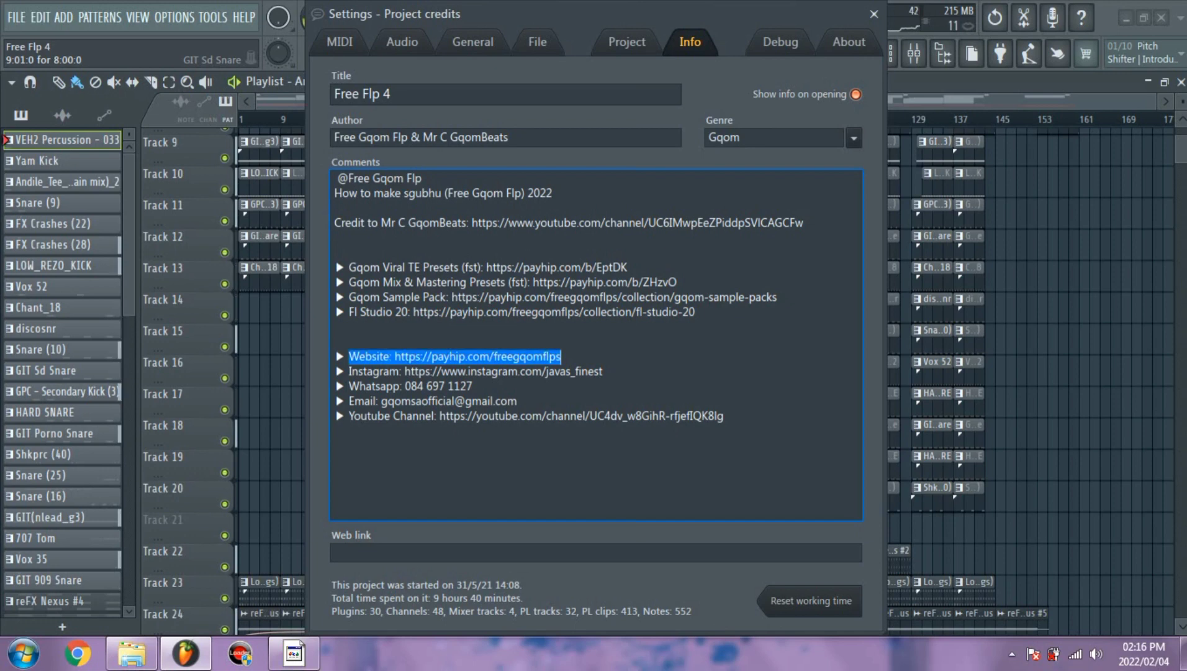
{"action": "left_click_drag", "start_coordinate": [349, 372], "coordinate": [508, 371]}
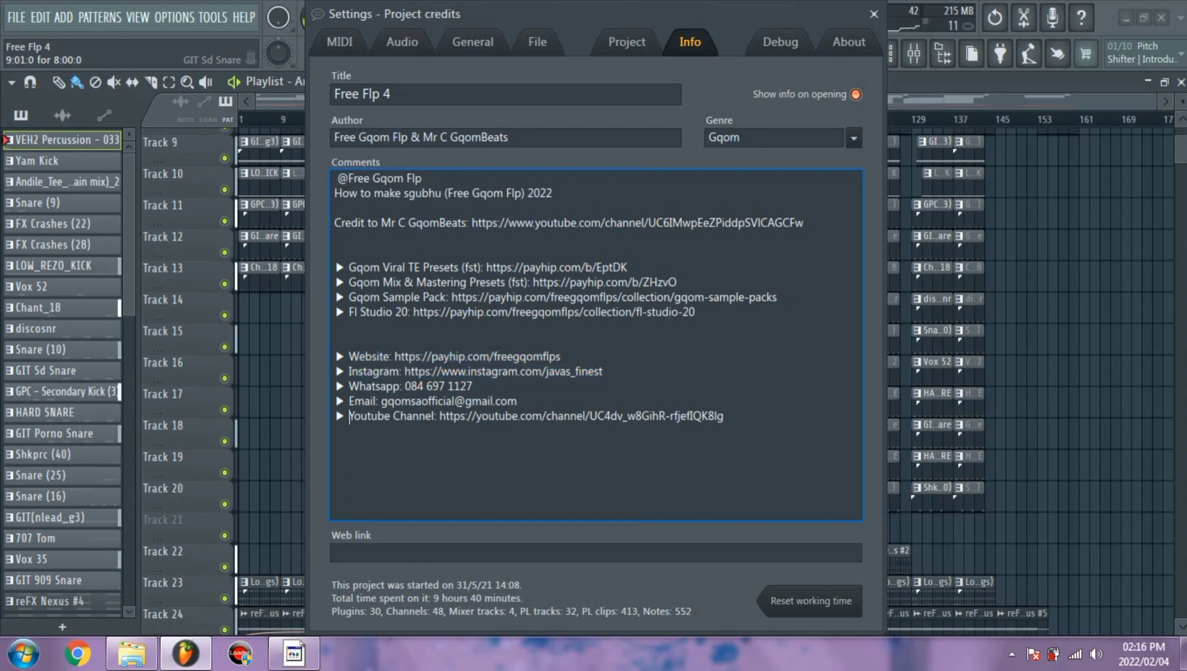
{"action": "left_click_drag", "start_coordinate": [349, 416], "coordinate": [724, 416]}
{"action": "left_click_drag", "start_coordinate": [349, 401], "coordinate": [532, 416]}
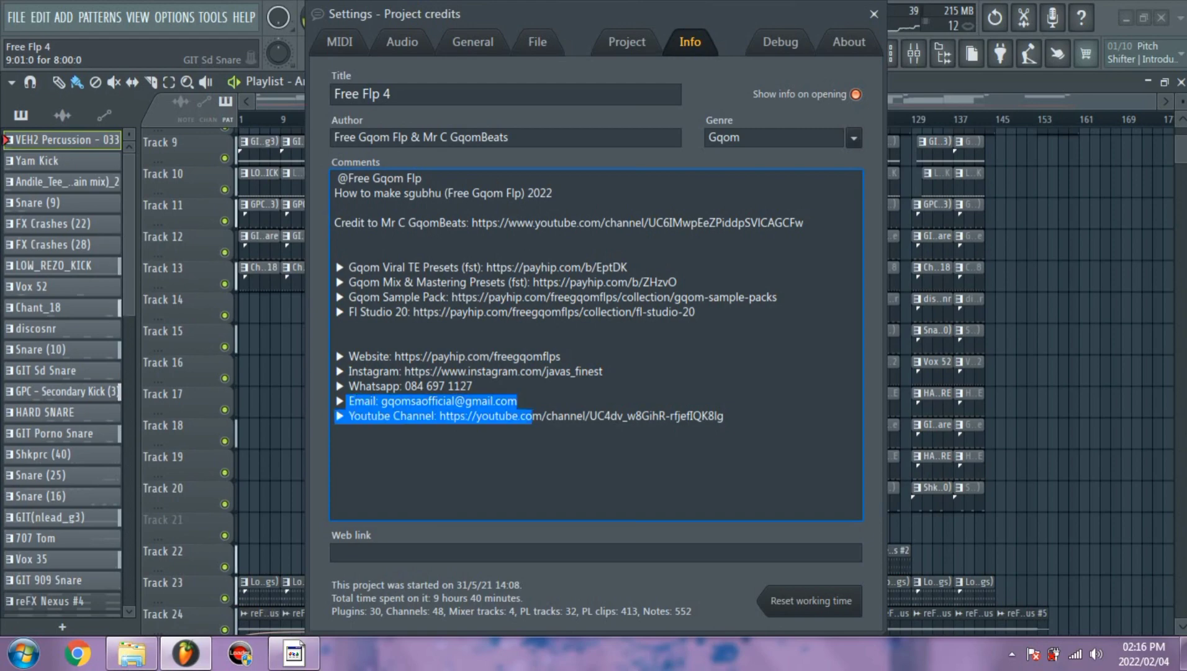
{"action": "left_click_drag", "start_coordinate": [349, 386], "coordinate": [473, 400]}
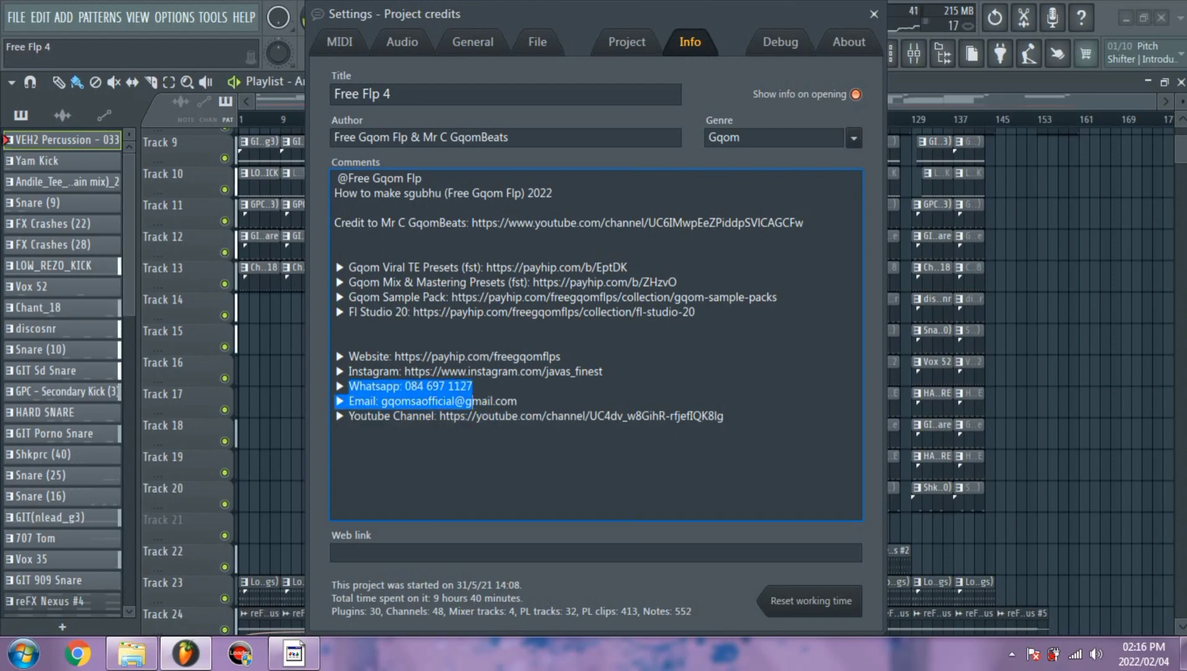
{"action": "left_click", "coordinate": [874, 14]}
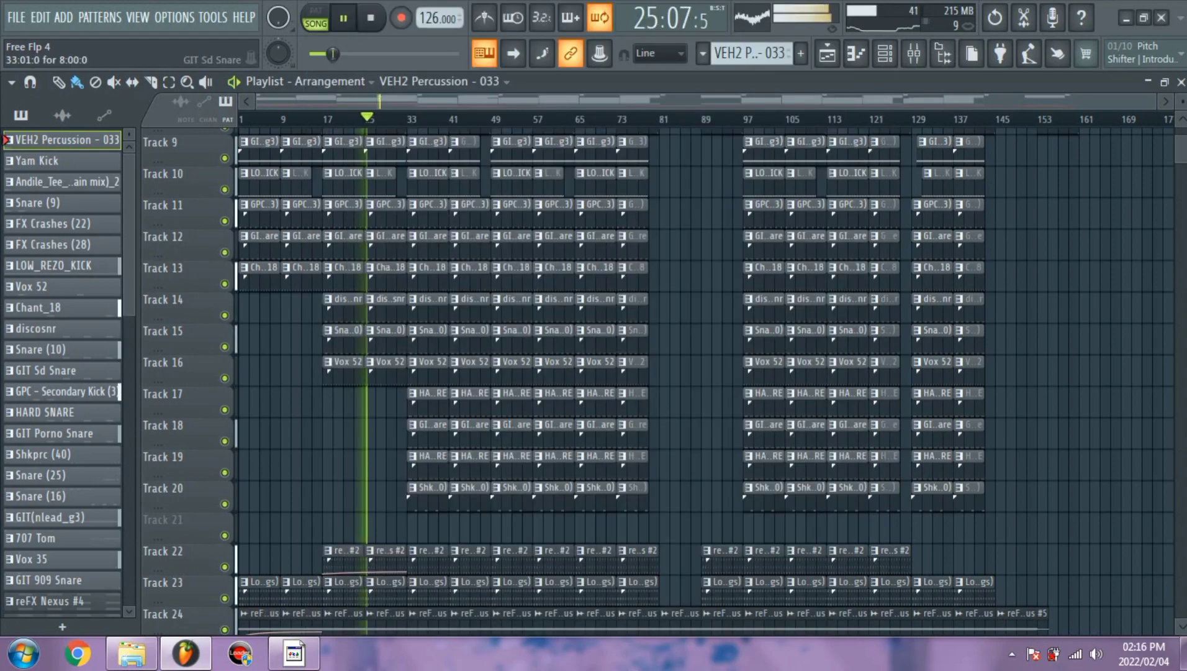
Look over the whole playlist arrangement, from the effects and drum tracks down to the synth clips on Track 33.
{"action": "scroll", "coordinate": [428, 248], "scroll_direction": "down", "scroll_amount": 3}
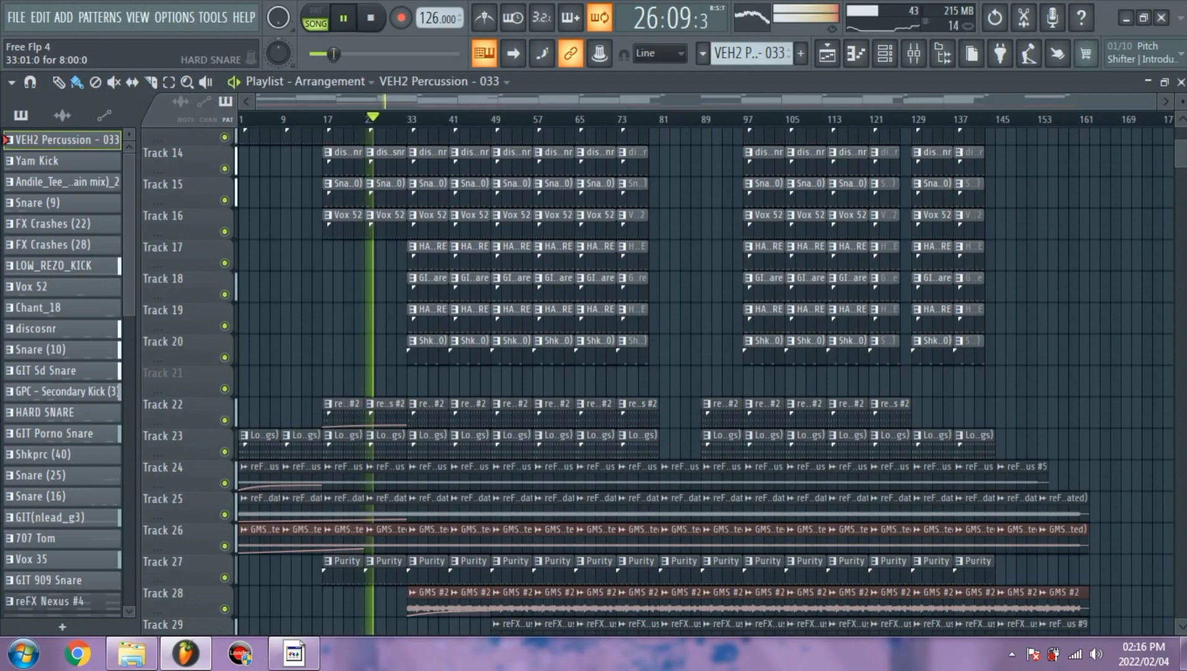
{"action": "scroll", "coordinate": [621, 372], "scroll_direction": "up", "scroll_amount": 3}
{"action": "scroll", "coordinate": [621, 372], "scroll_direction": "up", "scroll_amount": 5}
{"action": "scroll", "coordinate": [621, 373], "scroll_direction": "down", "scroll_amount": 8}
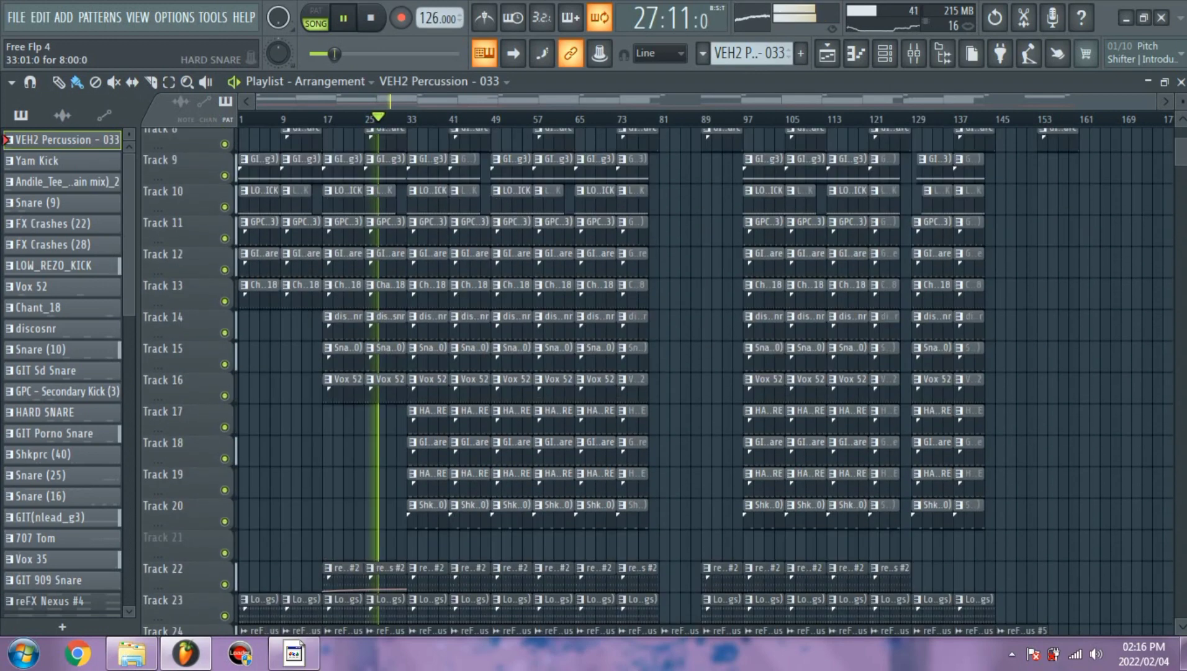
{"action": "scroll", "coordinate": [621, 372], "scroll_direction": "down", "scroll_amount": 6}
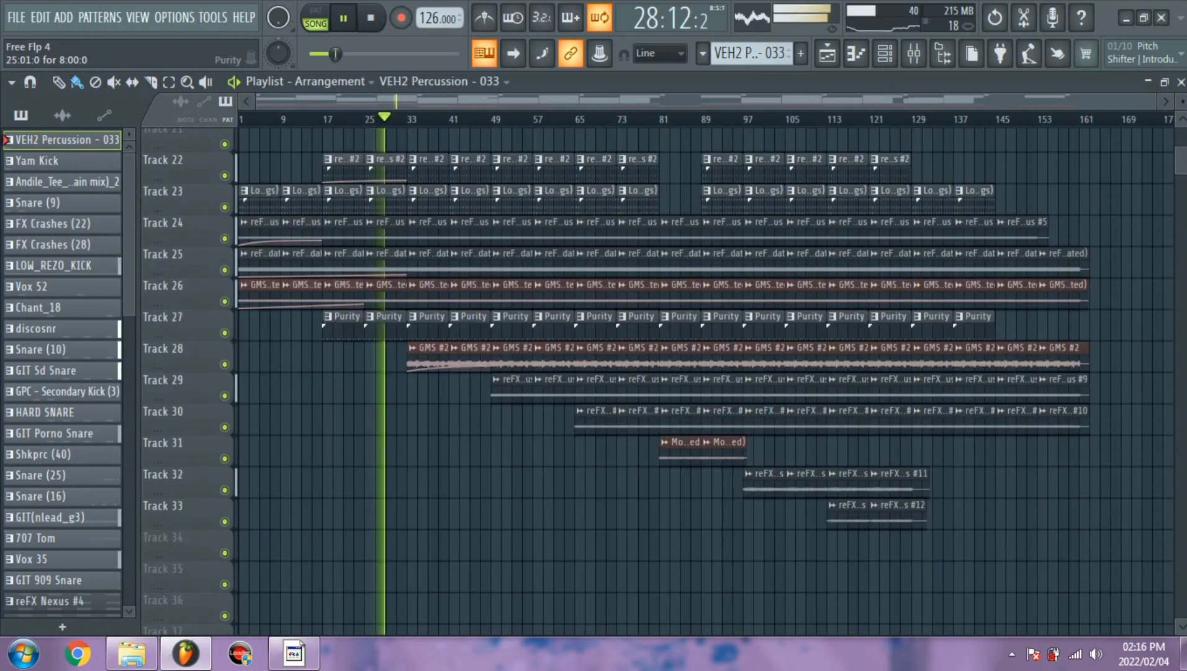
{"action": "scroll", "coordinate": [620, 373], "scroll_direction": "up", "scroll_amount": 5}
{"action": "scroll", "coordinate": [621, 372], "scroll_direction": "up", "scroll_amount": 8}
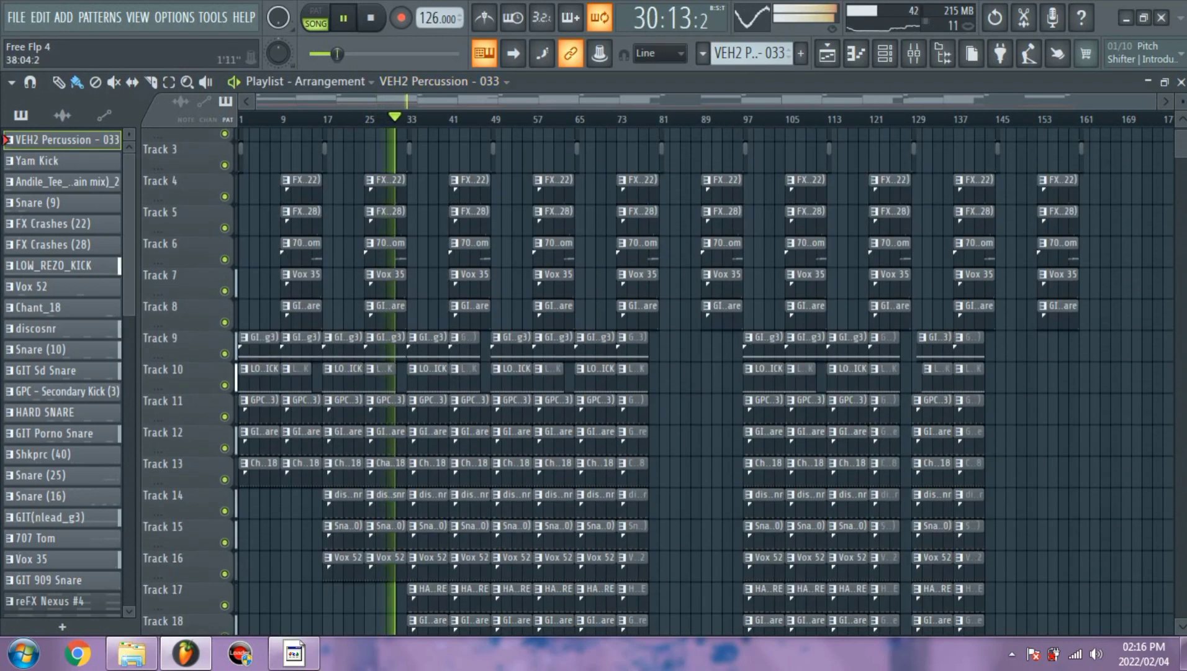
Examine the clips more closely across the timeline, from the crashes and drums down to the melodic tracks.
{"action": "scroll", "coordinate": [621, 372], "scroll_direction": "up", "scroll_amount": 1}
{"action": "scroll", "coordinate": [621, 373], "scroll_direction": "up", "scroll_amount": 5}
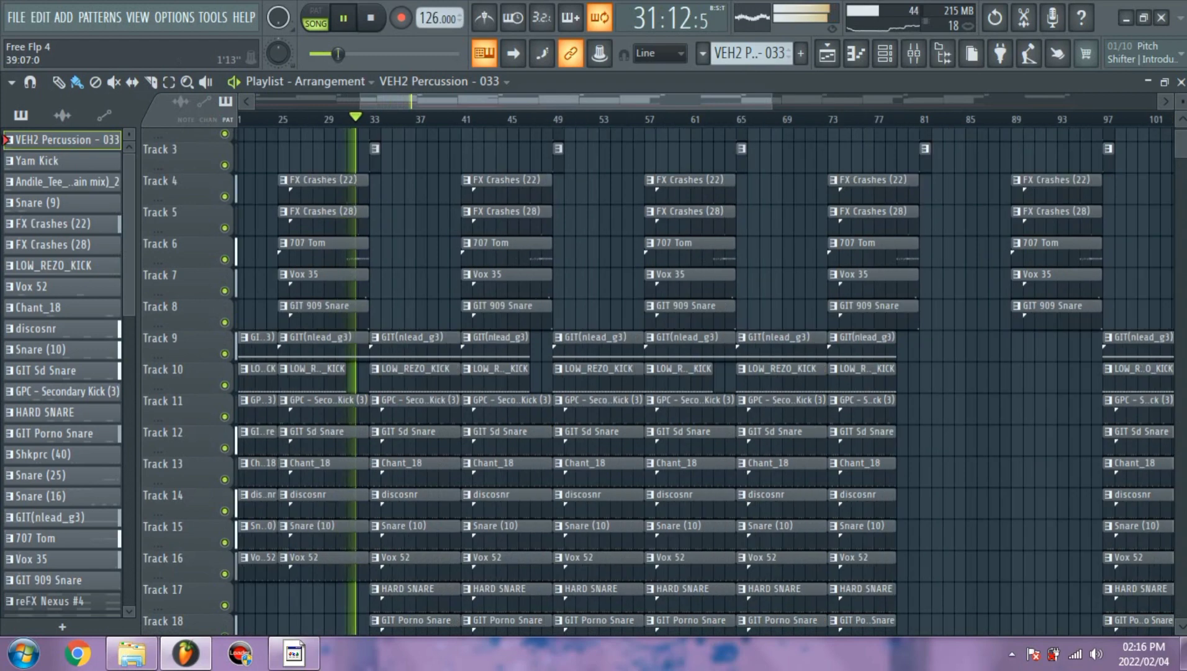
{"action": "scroll", "coordinate": [621, 372], "scroll_direction": "down", "scroll_amount": 2}
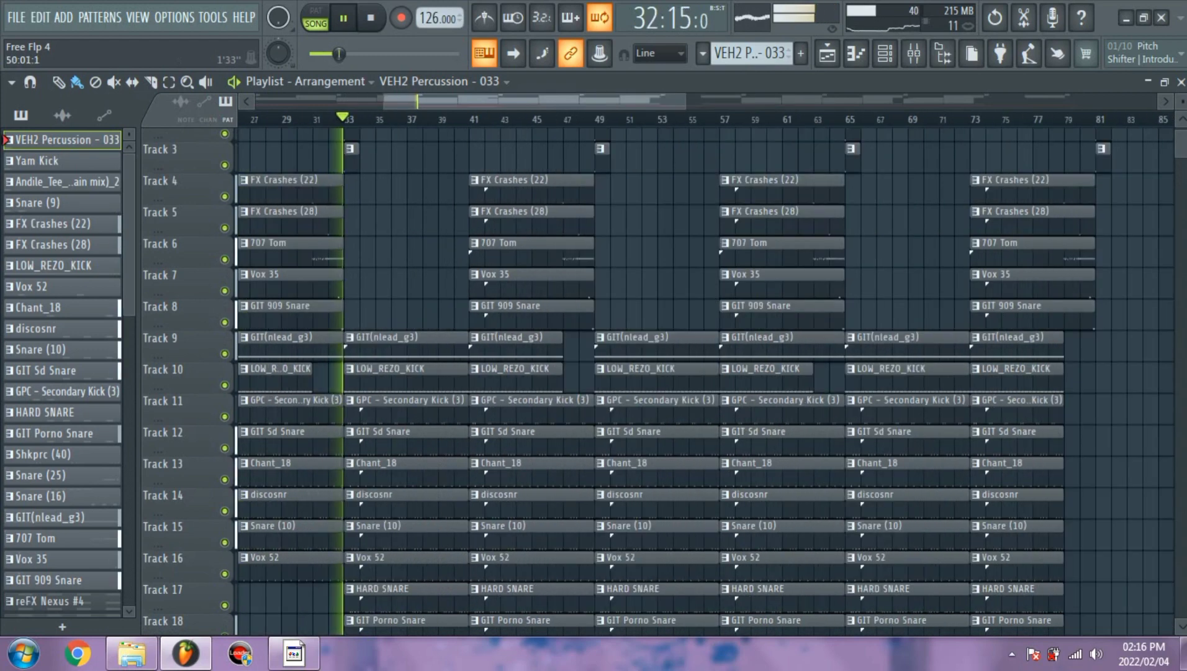
{"action": "left_click_drag", "start_coordinate": [535, 102], "coordinate": [499, 102]}
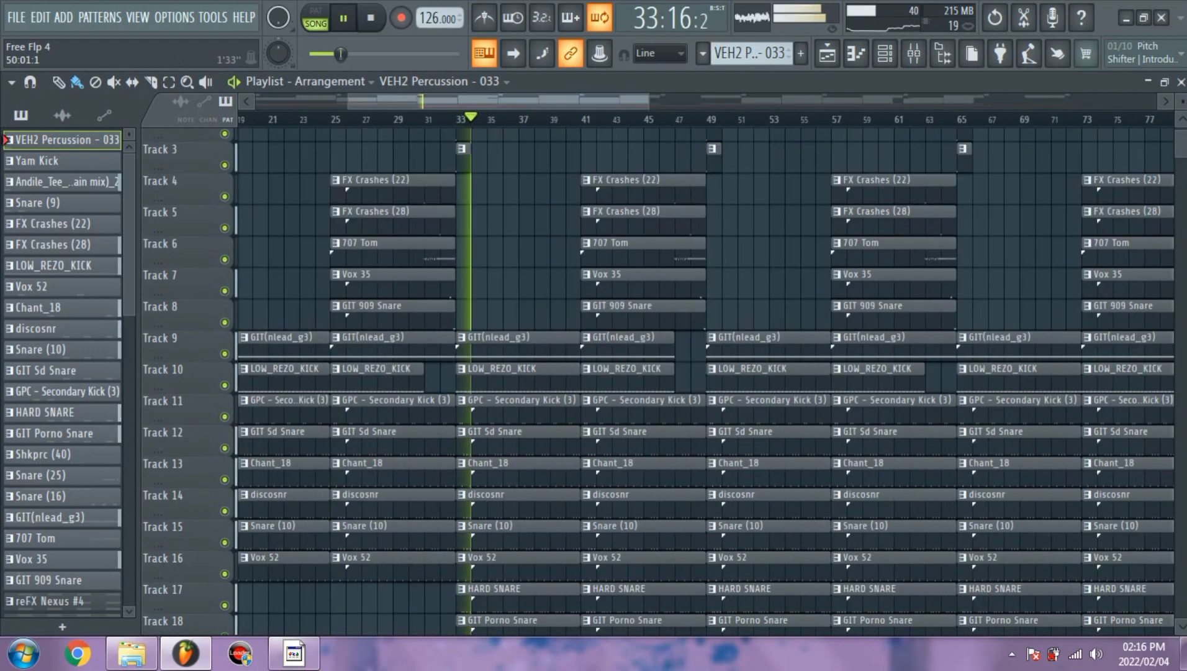
{"action": "left_click_drag", "start_coordinate": [649, 102], "coordinate": [621, 101]}
{"action": "scroll", "coordinate": [613, 156], "scroll_direction": "down", "scroll_amount": 9}
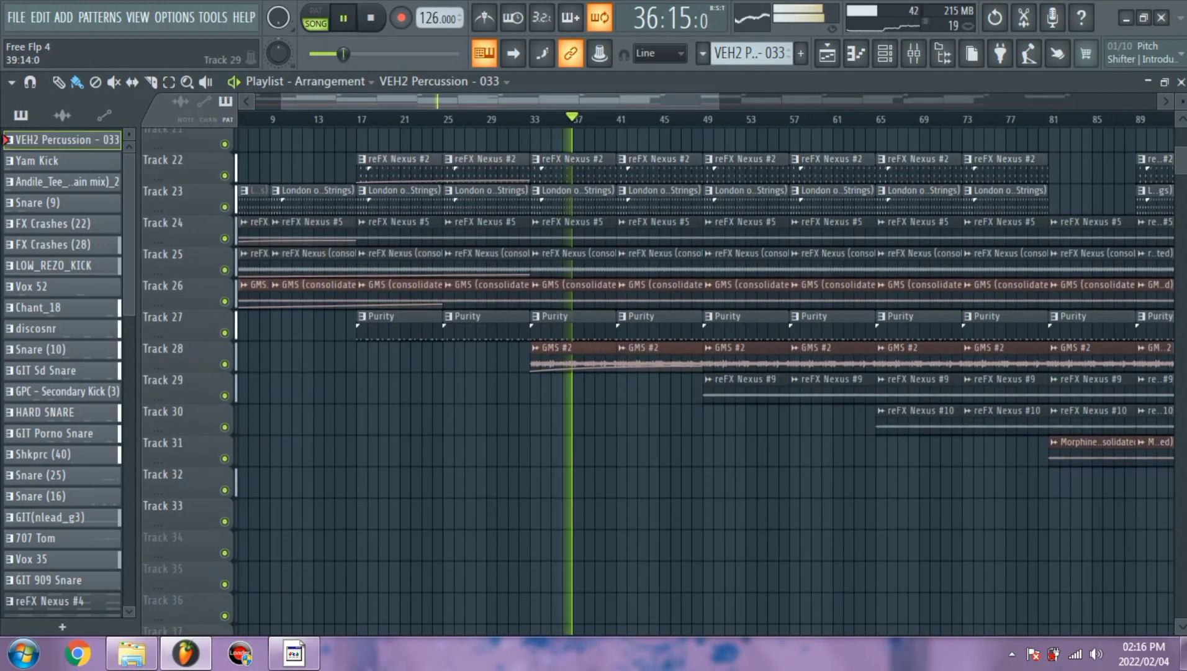
{"action": "scroll", "coordinate": [737, 472], "scroll_direction": "down", "scroll_amount": 2}
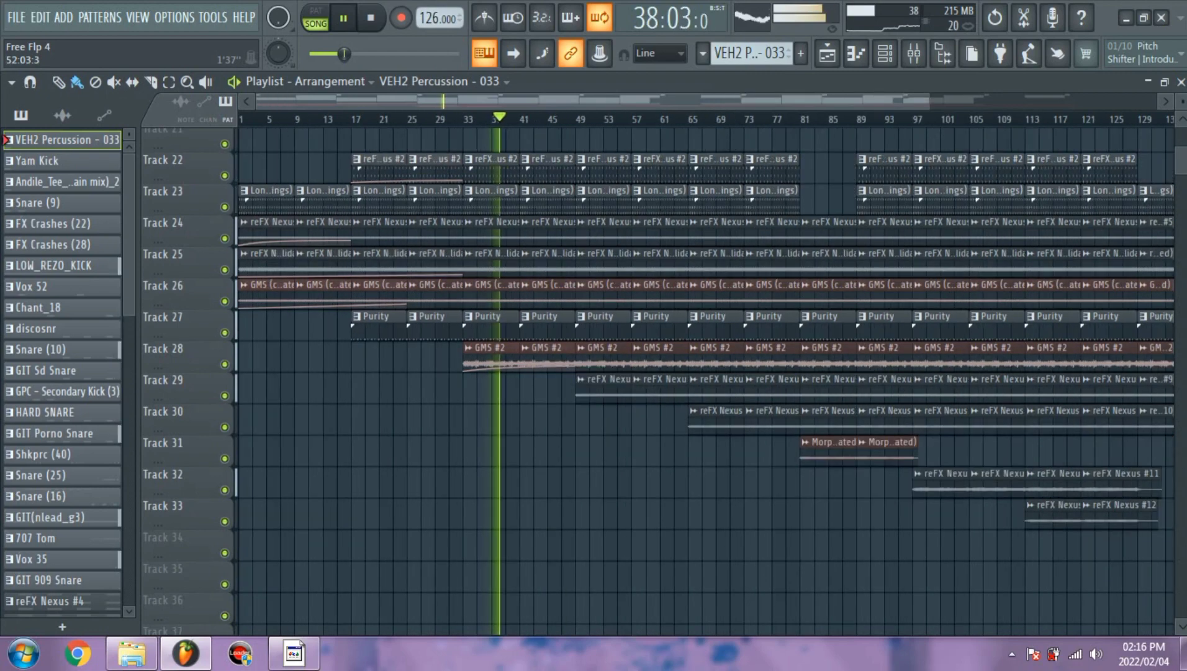
Compare how the drum patterns and the melodic tracks are layered along the arrangement during playback.
{"action": "scroll", "coordinate": [547, 397], "scroll_direction": "up", "scroll_amount": 5}
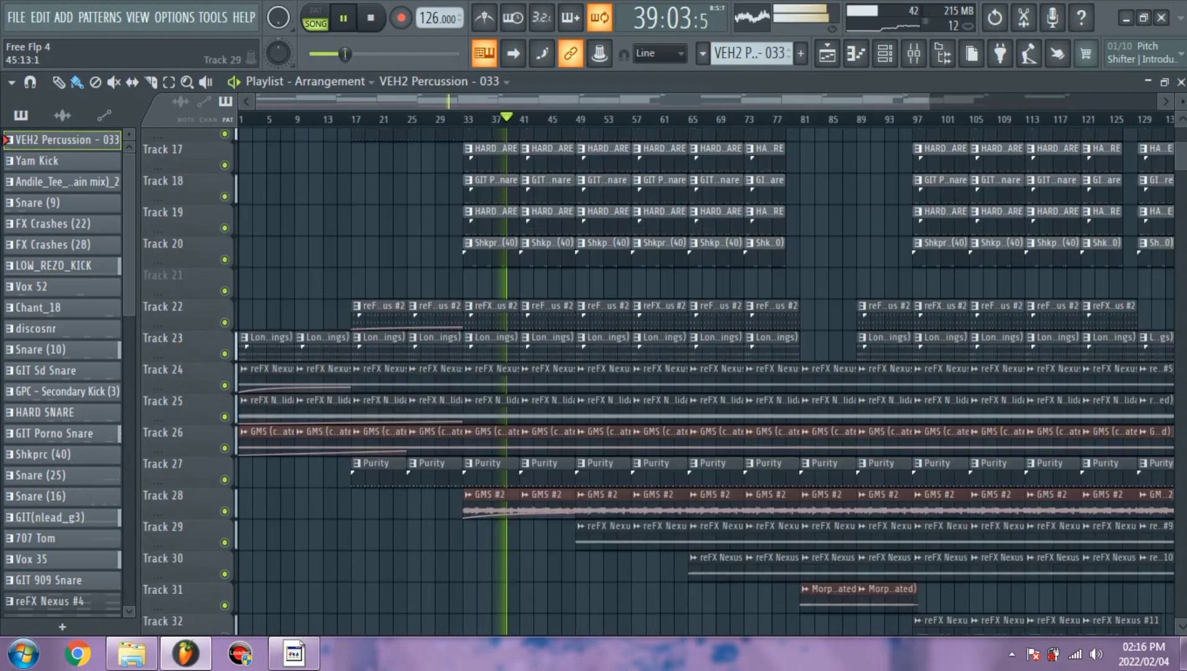
{"action": "scroll", "coordinate": [546, 360], "scroll_direction": "up", "scroll_amount": 3}
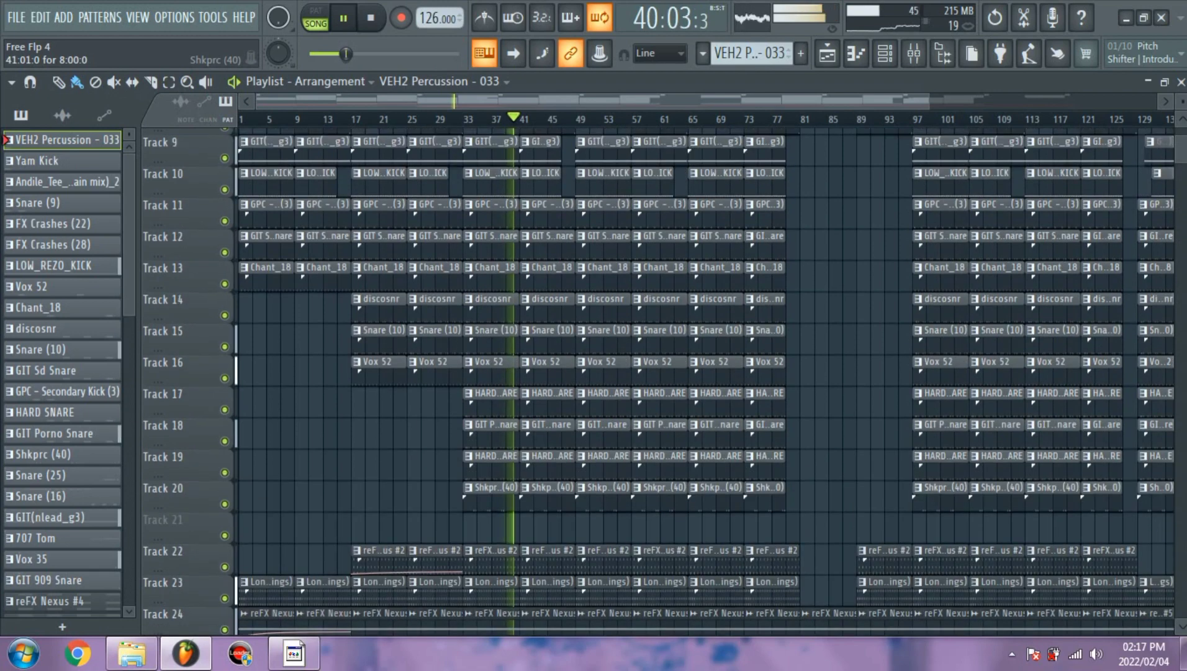
{"action": "scroll", "coordinate": [546, 360], "scroll_direction": "down", "scroll_amount": 2}
{"action": "scroll", "coordinate": [547, 360], "scroll_direction": "up", "scroll_amount": 3}
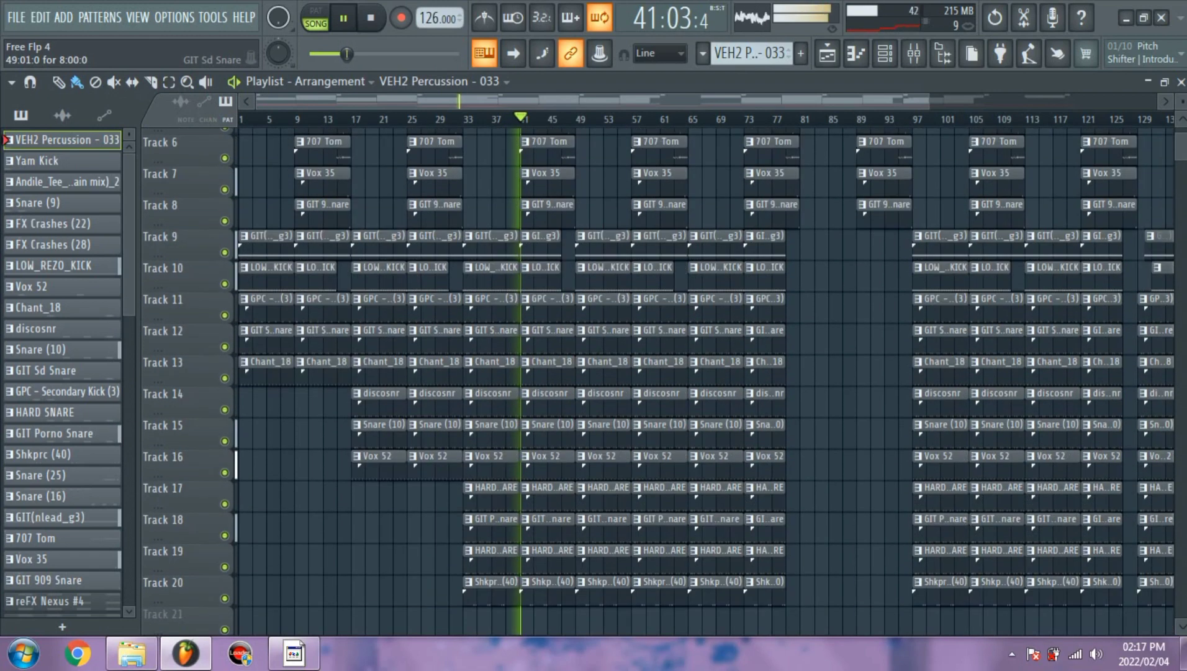
{"action": "scroll", "coordinate": [546, 360], "scroll_direction": "down", "scroll_amount": 3}
{"action": "scroll", "coordinate": [546, 360], "scroll_direction": "down", "scroll_amount": 3}
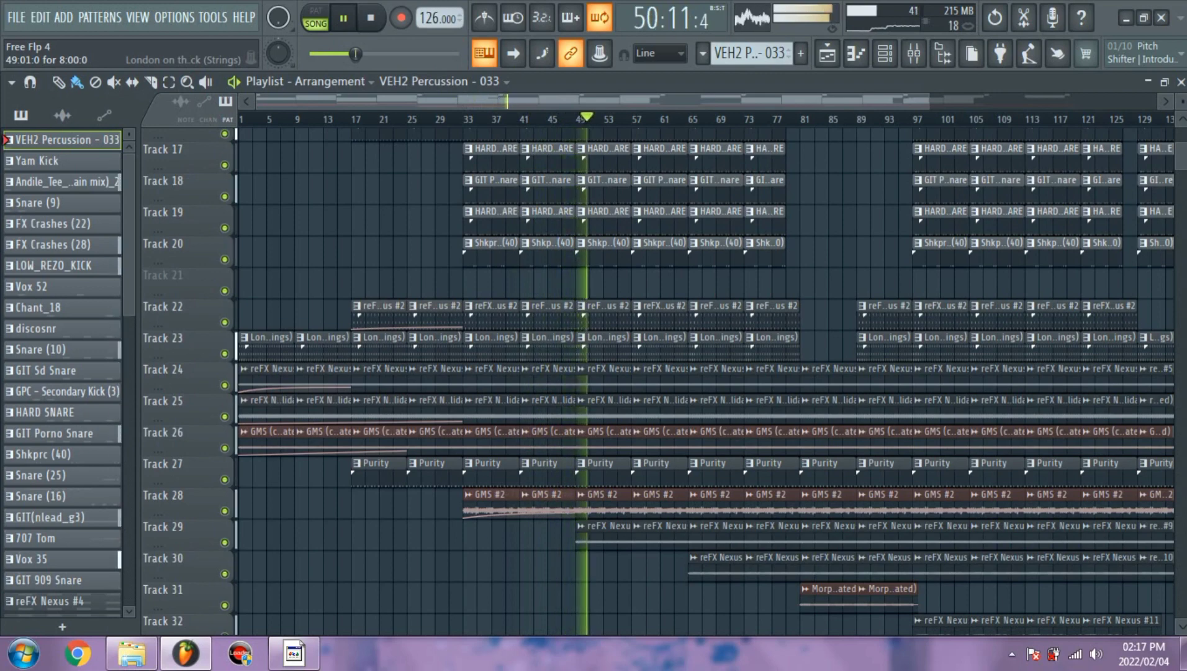
{"action": "scroll", "coordinate": [714, 410], "scroll_direction": "down", "scroll_amount": 3}
{"action": "scroll", "coordinate": [714, 410], "scroll_direction": "up", "scroll_amount": 6}
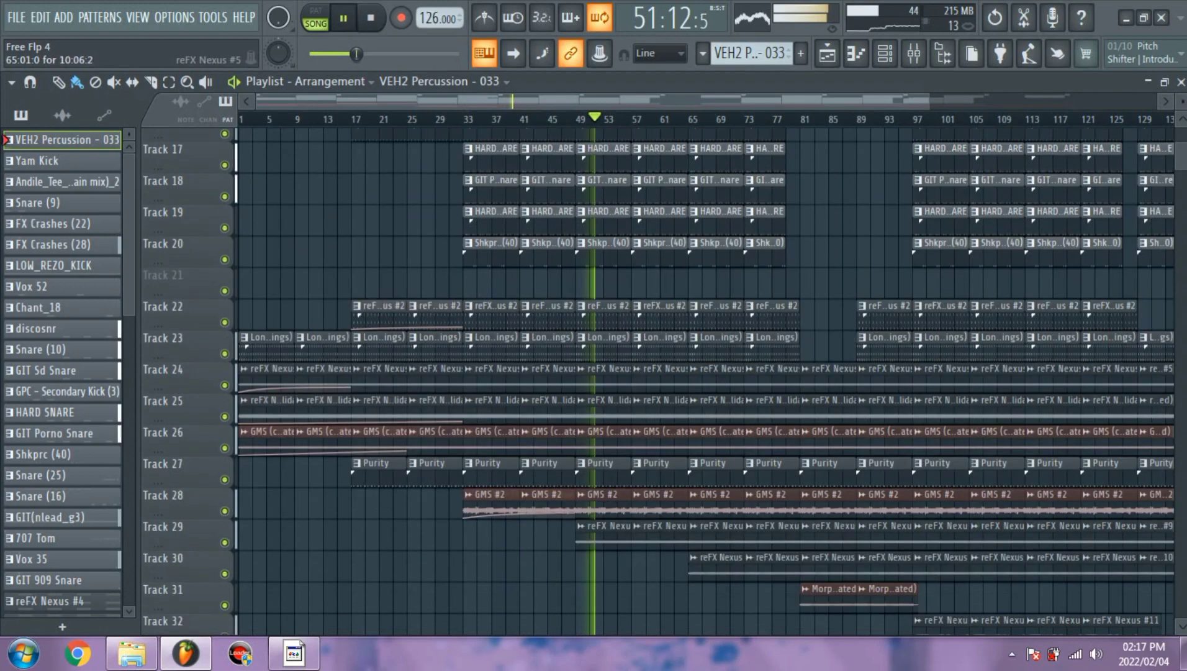
{"action": "scroll", "coordinate": [714, 378], "scroll_direction": "up", "scroll_amount": 3}
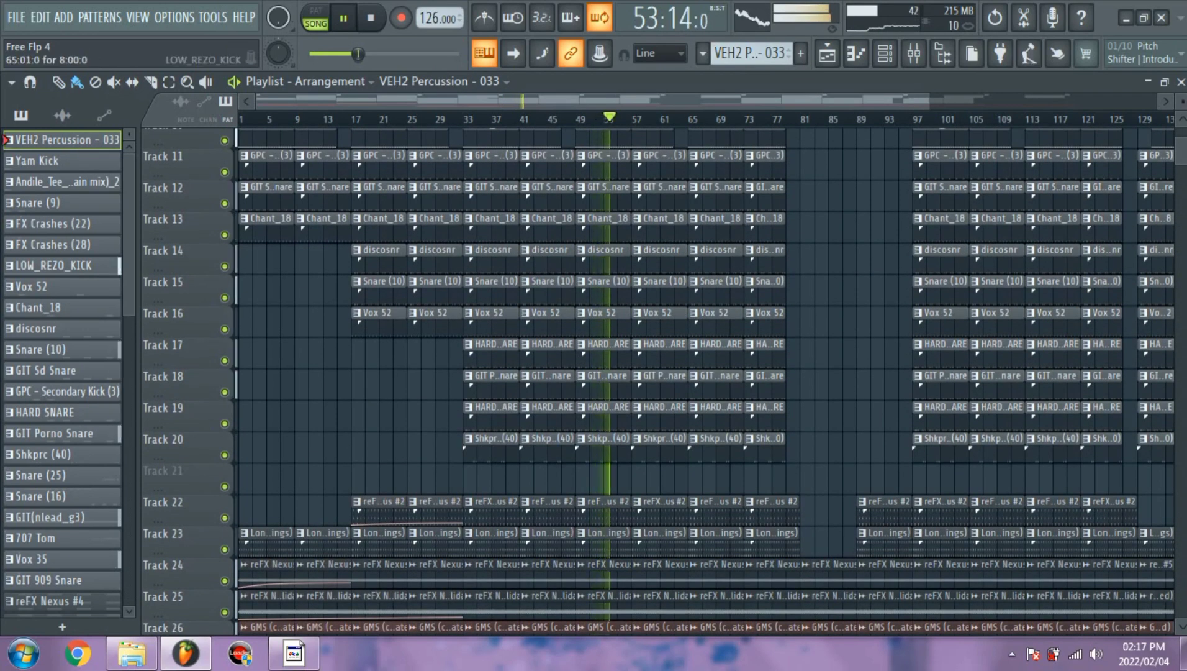
{"action": "scroll", "coordinate": [725, 119], "scroll_direction": "down", "scroll_amount": 2}
{"action": "scroll", "coordinate": [714, 379], "scroll_direction": "down", "scroll_amount": 8}
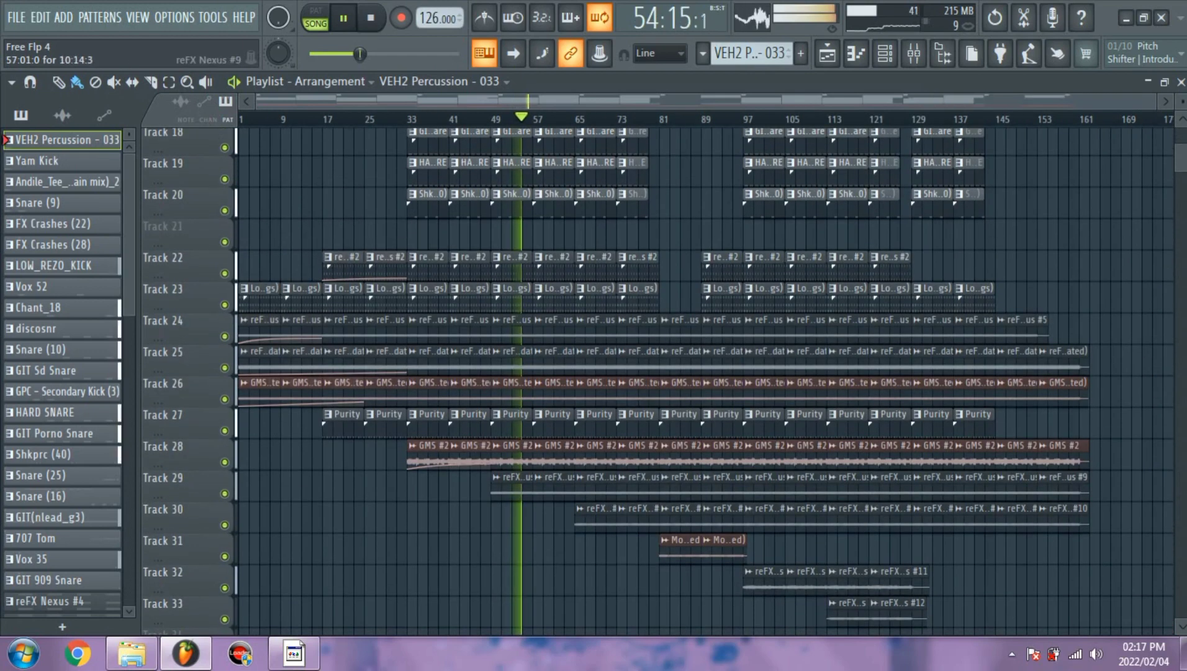
{"action": "scroll", "coordinate": [714, 379], "scroll_direction": "up", "scroll_amount": 5}
{"action": "scroll", "coordinate": [708, 379], "scroll_direction": "up", "scroll_amount": 6}
{"action": "scroll", "coordinate": [708, 379], "scroll_direction": "down", "scroll_amount": 6}
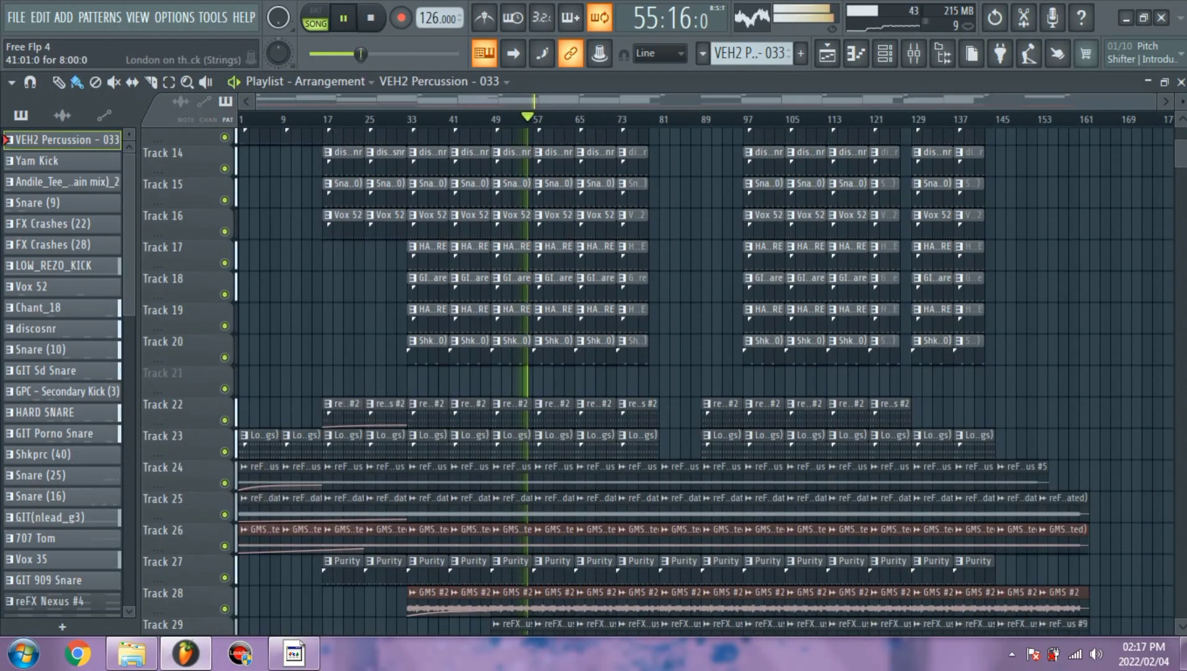
Inspect the Purity pattern from Track 27 in the piano roll and the channel rack, and return to the playlist.
{"action": "double_click", "coordinate": [429, 560]}
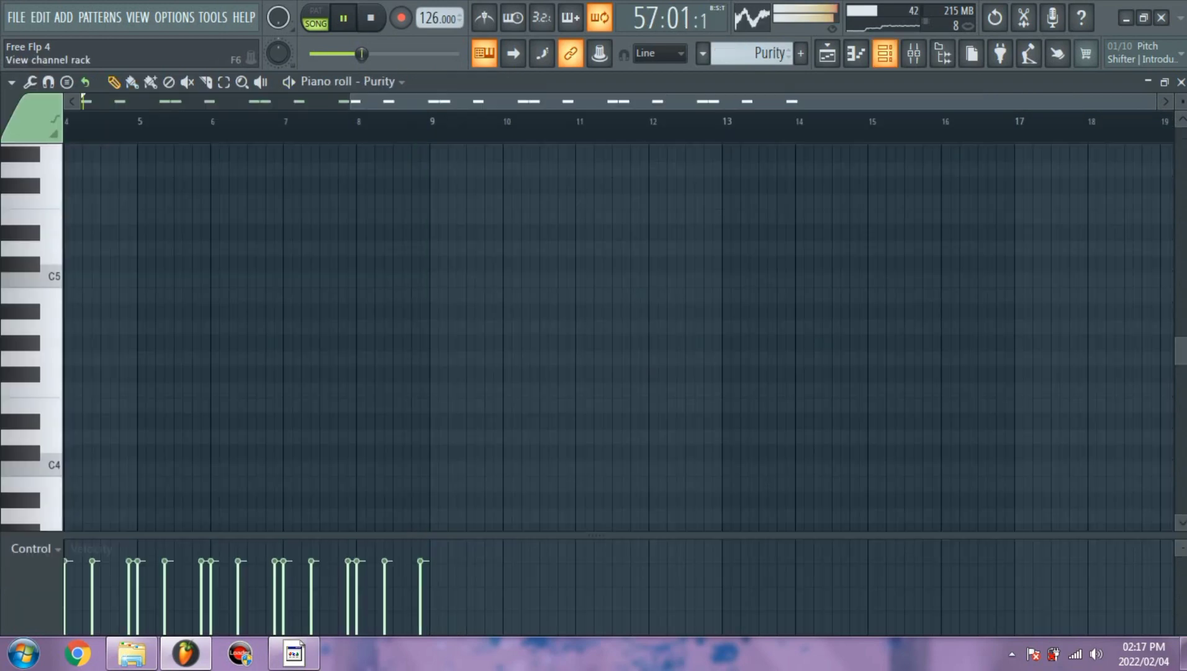
{"action": "left_click", "coordinate": [885, 53]}
{"action": "scroll", "coordinate": [652, 348], "scroll_direction": "down", "scroll_amount": 9}
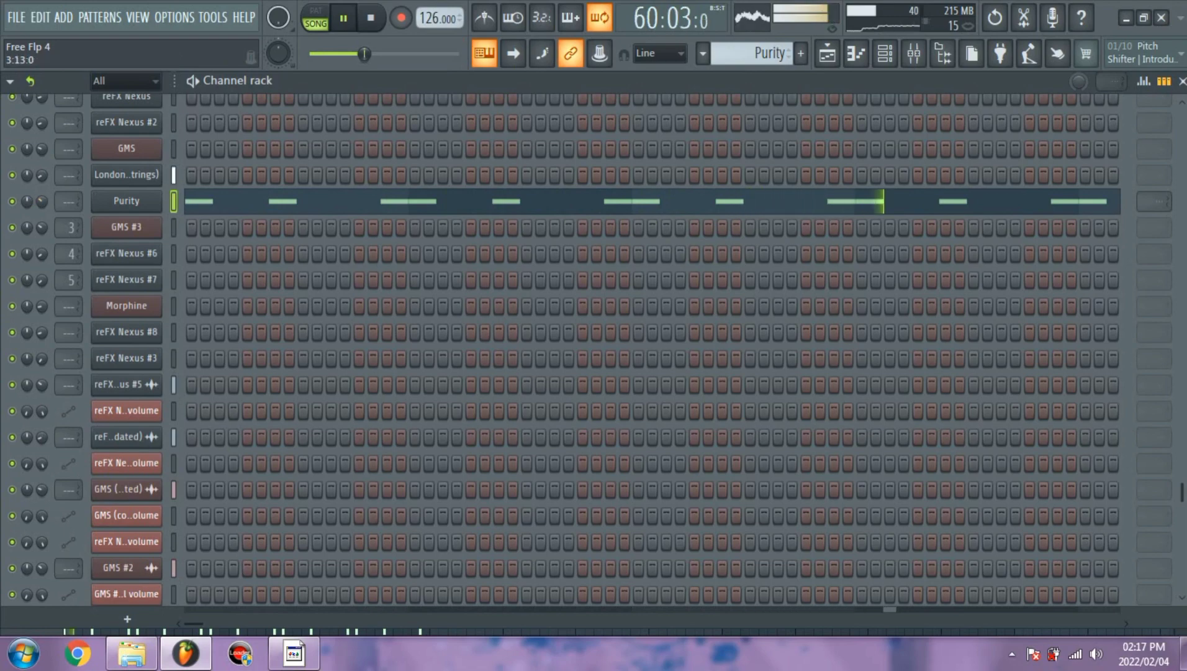
{"action": "left_click", "coordinate": [1182, 81]}
{"action": "left_click", "coordinate": [1181, 82]}
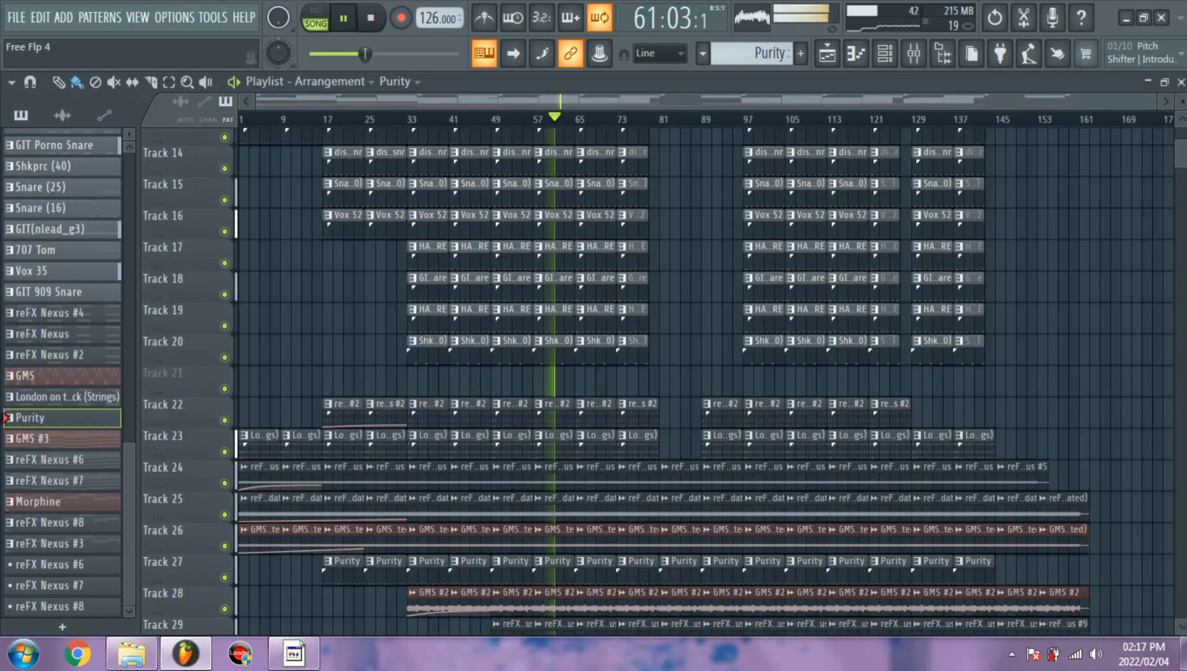
Review how the effects, drum and melodic tracks are layered between bars 61 and 80 during playback.
{"action": "scroll", "coordinate": [708, 372], "scroll_direction": "down", "scroll_amount": 3}
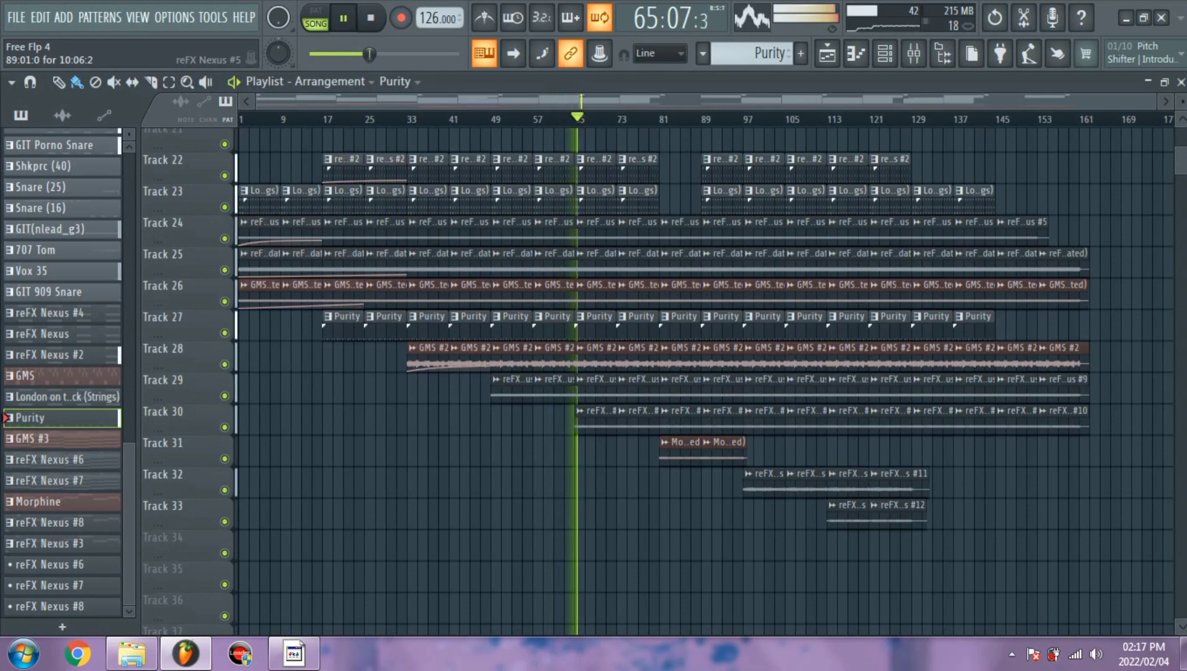
{"action": "scroll", "coordinate": [701, 379], "scroll_direction": "up", "scroll_amount": 5}
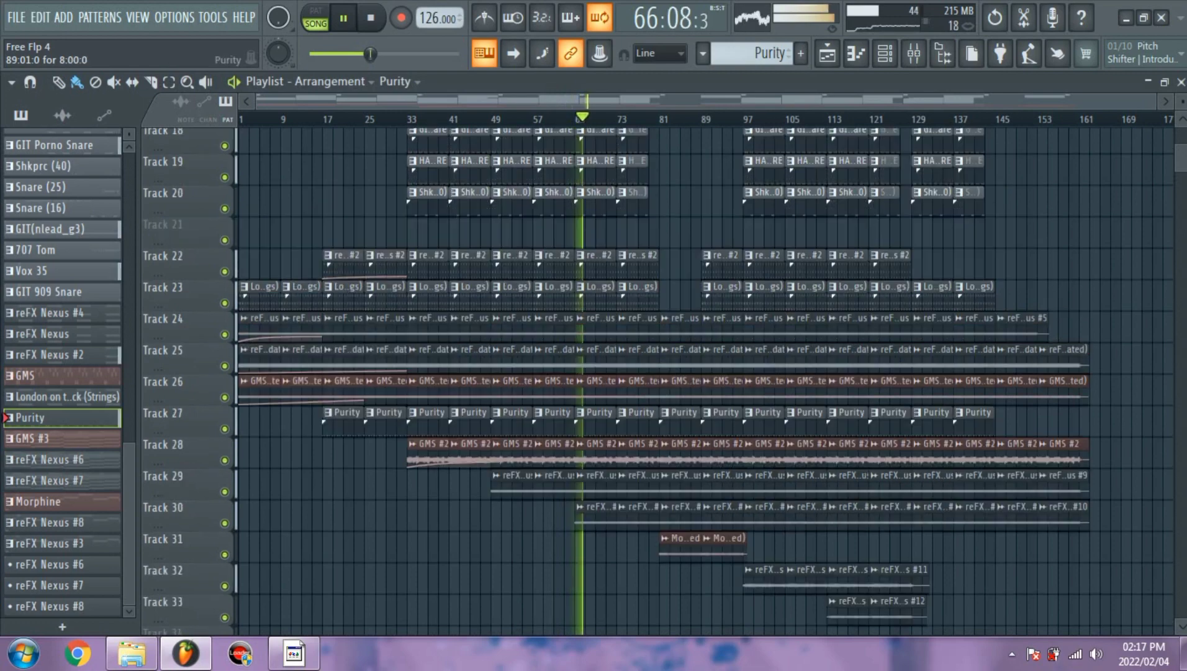
{"action": "scroll", "coordinate": [702, 379], "scroll_direction": "up", "scroll_amount": 7}
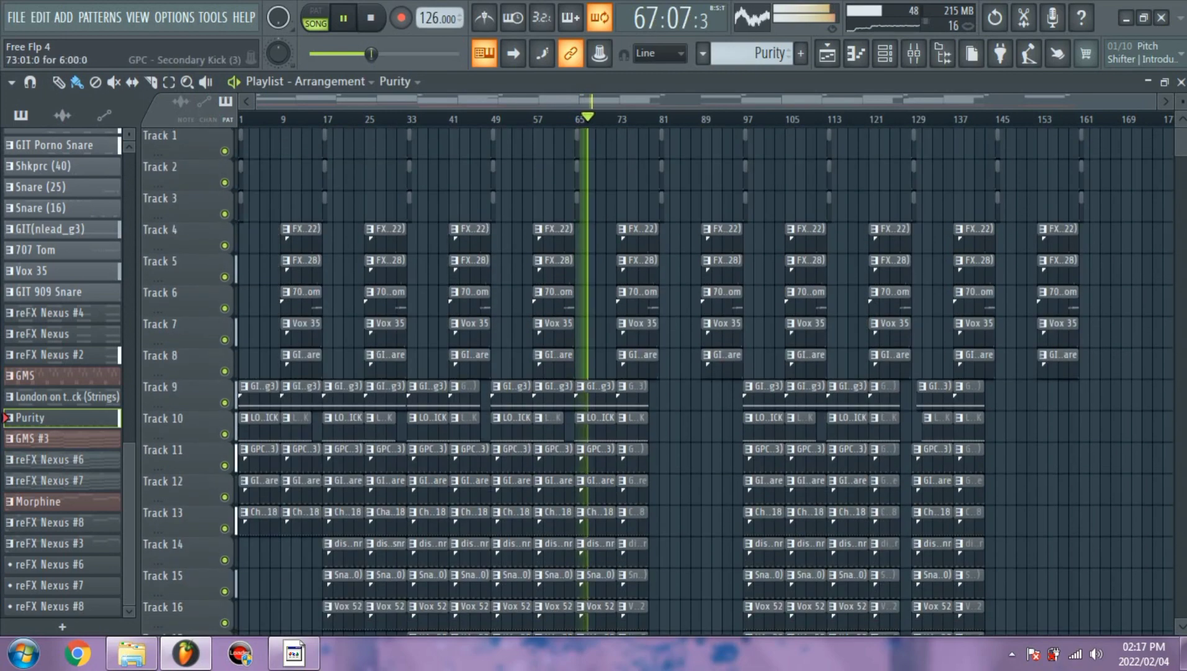
{"action": "scroll", "coordinate": [702, 379], "scroll_direction": "down", "scroll_amount": 5}
{"action": "scroll", "coordinate": [702, 379], "scroll_direction": "up", "scroll_amount": 6}
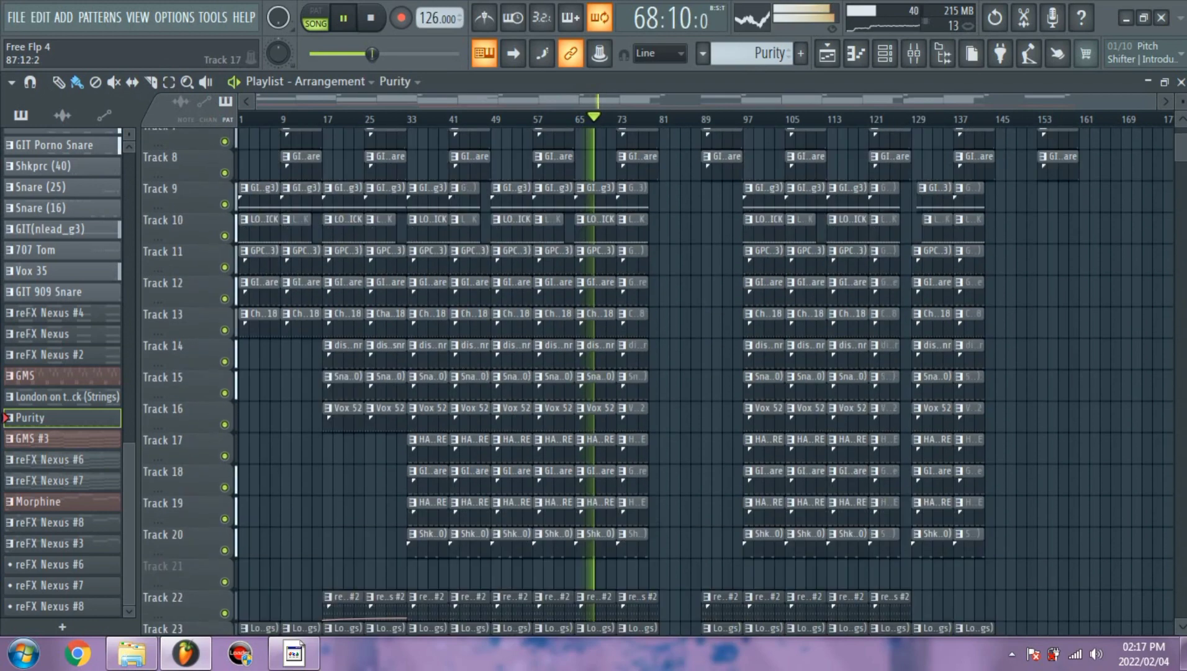
{"action": "scroll", "coordinate": [702, 379], "scroll_direction": "down", "scroll_amount": 8}
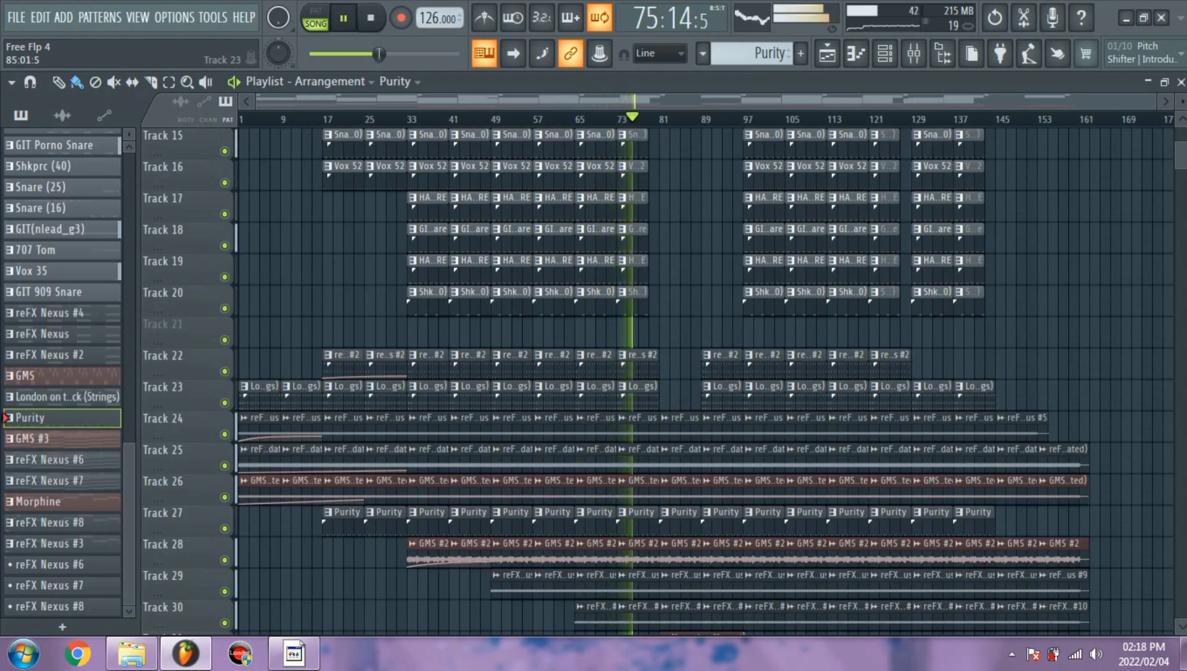
{"action": "scroll", "coordinate": [705, 382], "scroll_direction": "up", "scroll_amount": 5}
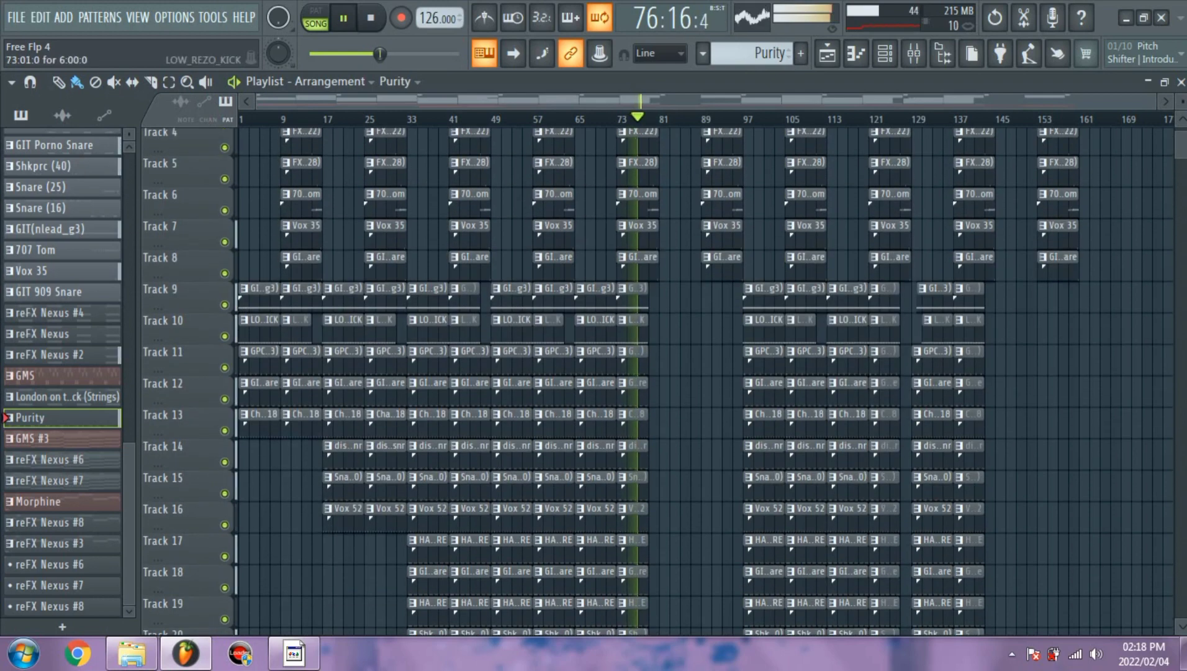
{"action": "scroll", "coordinate": [705, 382], "scroll_direction": "down", "scroll_amount": 2}
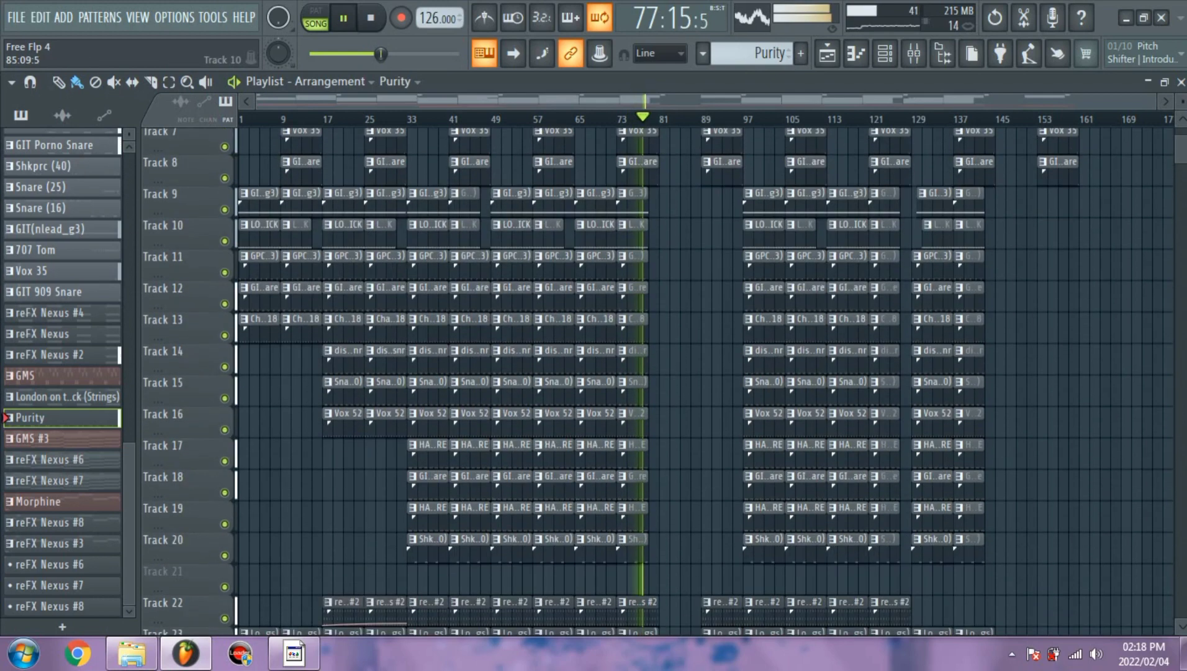
{"action": "scroll", "coordinate": [705, 382], "scroll_direction": "up", "scroll_amount": 4}
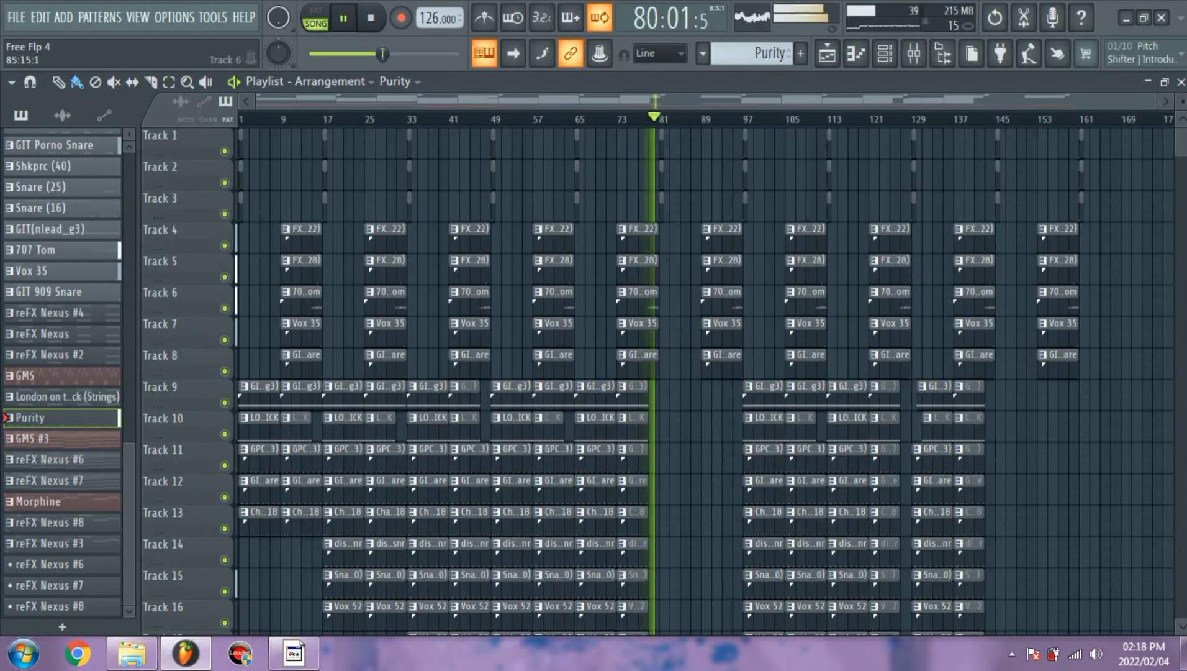
Examine the section from bar 81, including a closer view of the consolidated Morphine clips on Track 31.
{"action": "scroll", "coordinate": [705, 382], "scroll_direction": "down", "scroll_amount": 7}
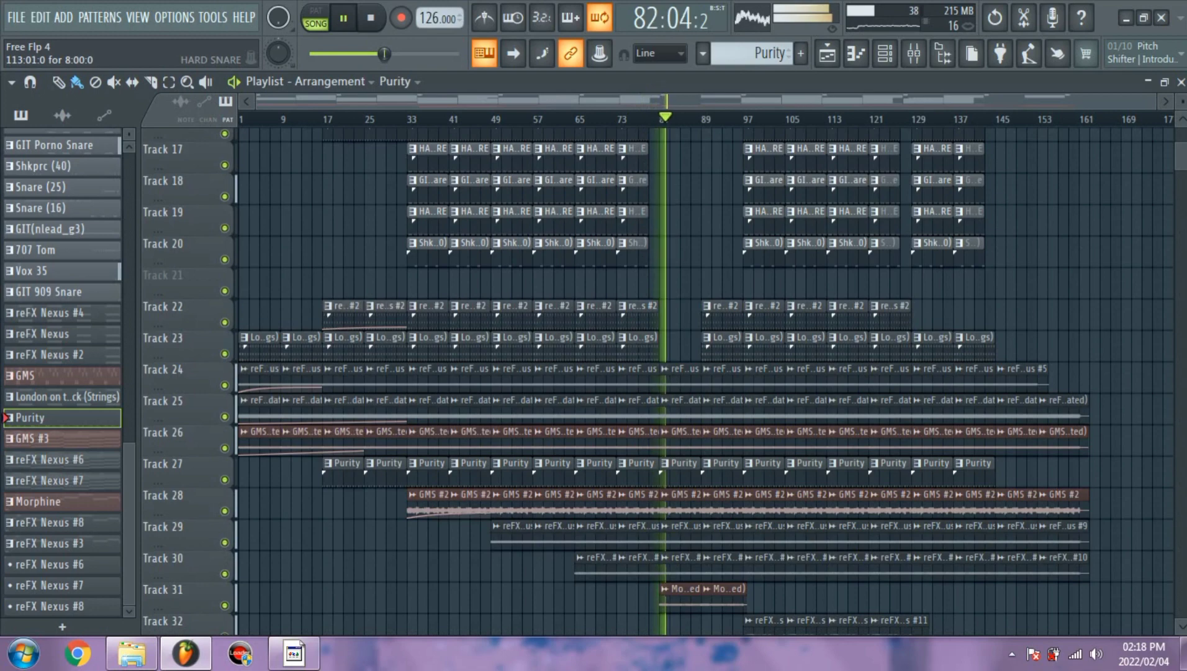
{"action": "scroll", "coordinate": [180, 276], "scroll_direction": "down", "scroll_amount": 2}
{"action": "scroll", "coordinate": [783, 142], "scroll_direction": "down", "scroll_amount": 3}
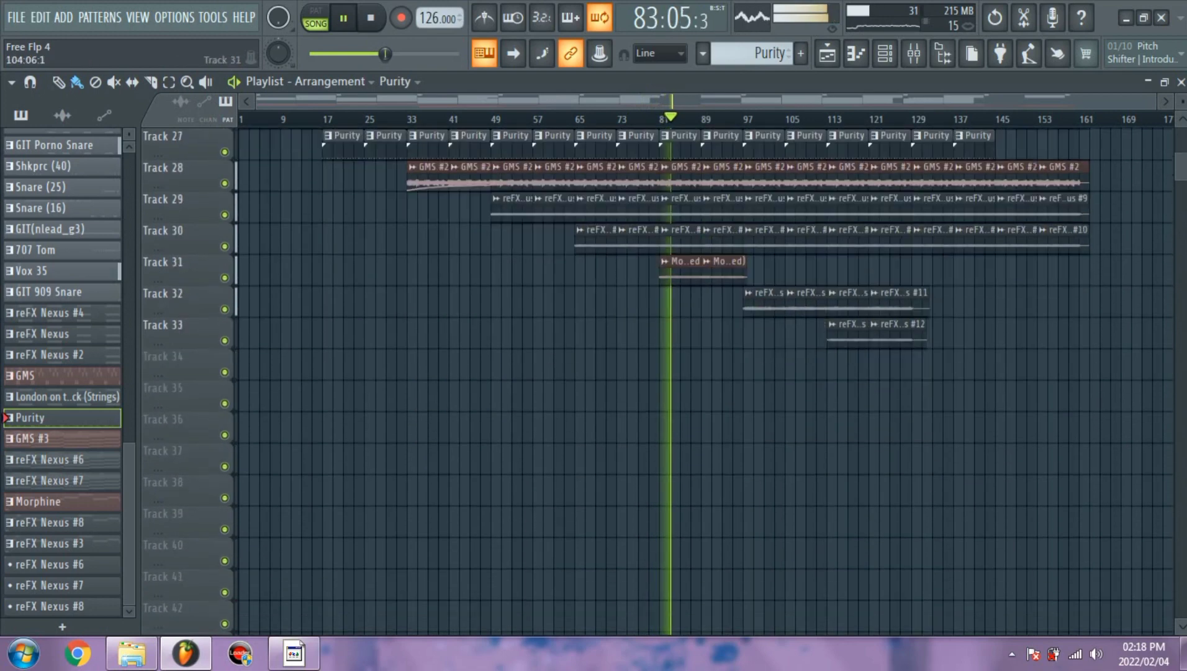
{"action": "scroll", "coordinate": [744, 120], "scroll_direction": "up", "scroll_amount": 3}
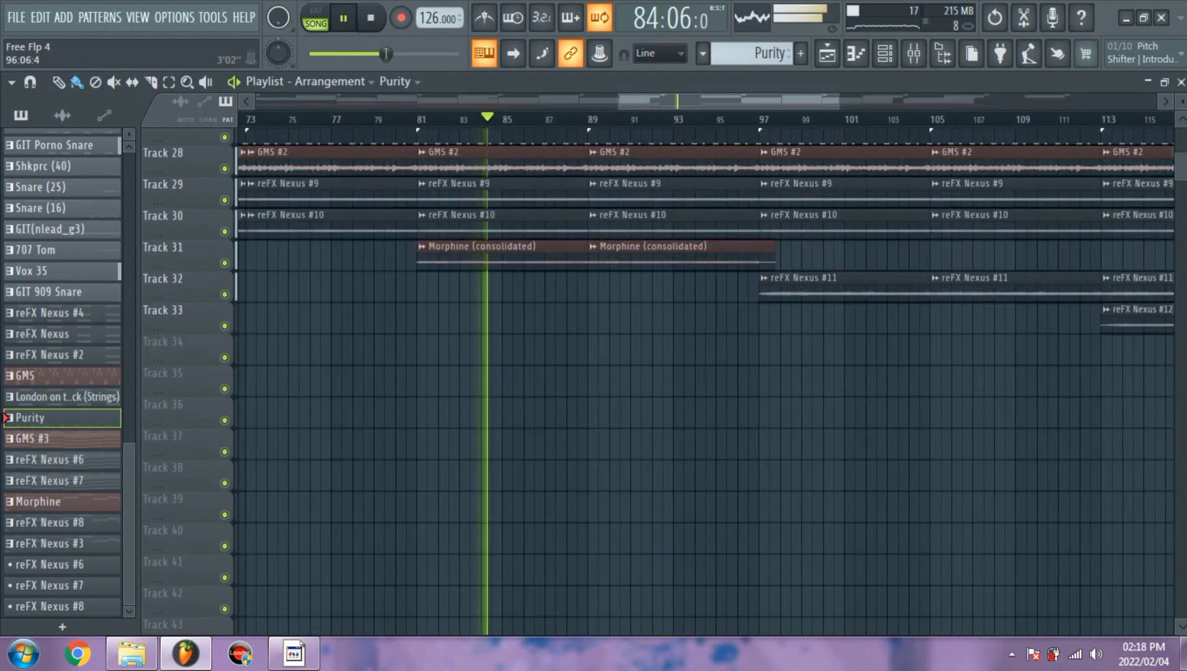
{"action": "scroll", "coordinate": [744, 119], "scroll_direction": "down", "scroll_amount": 3}
{"action": "scroll", "coordinate": [726, 119], "scroll_direction": "down", "scroll_amount": 3}
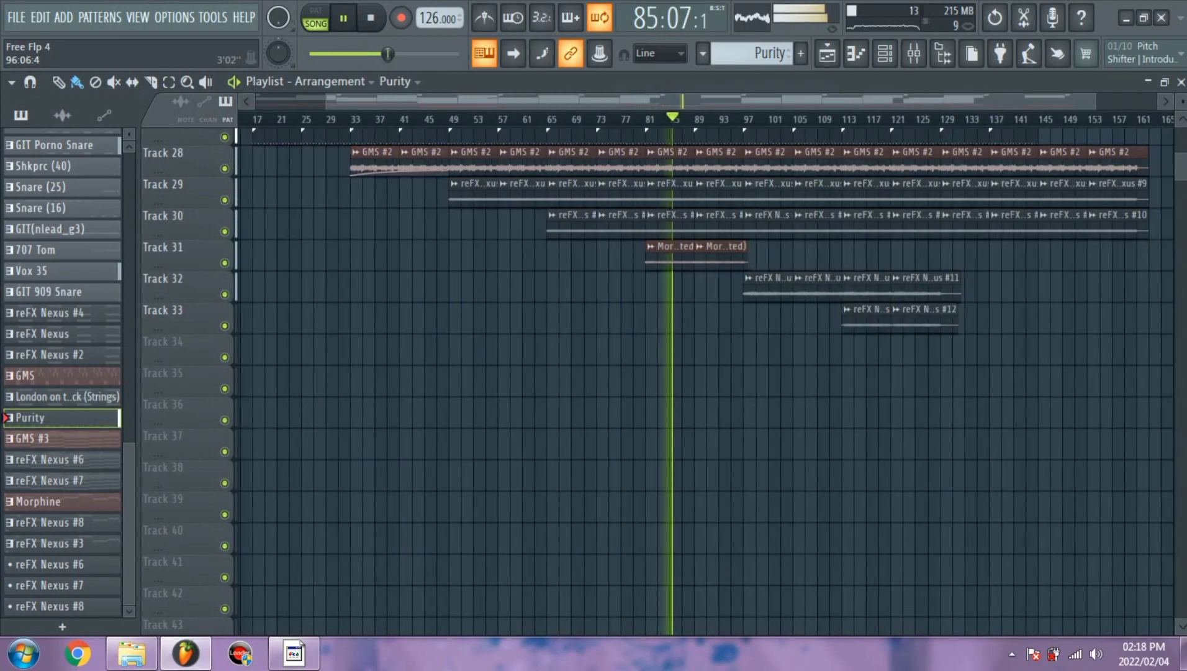
{"action": "scroll", "coordinate": [707, 373], "scroll_direction": "up", "scroll_amount": 5}
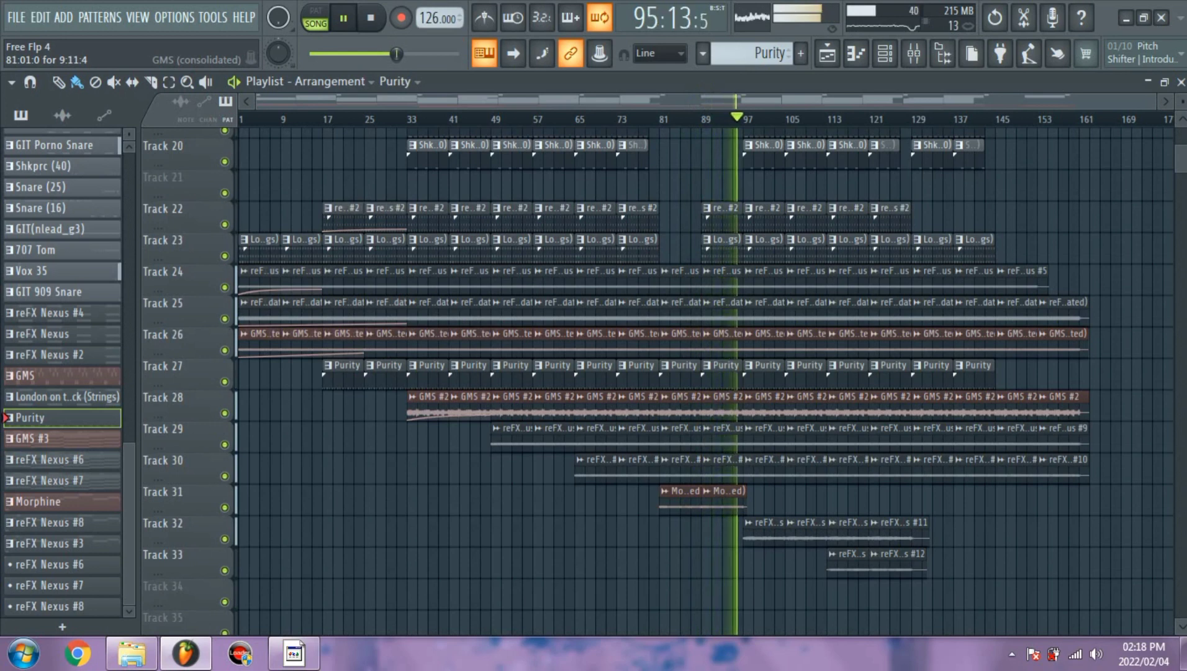
Inspect the sample settings of the reFX Nexus #11 clip on Track 32, and close them.
{"action": "scroll", "coordinate": [704, 382], "scroll_direction": "up", "scroll_amount": 8}
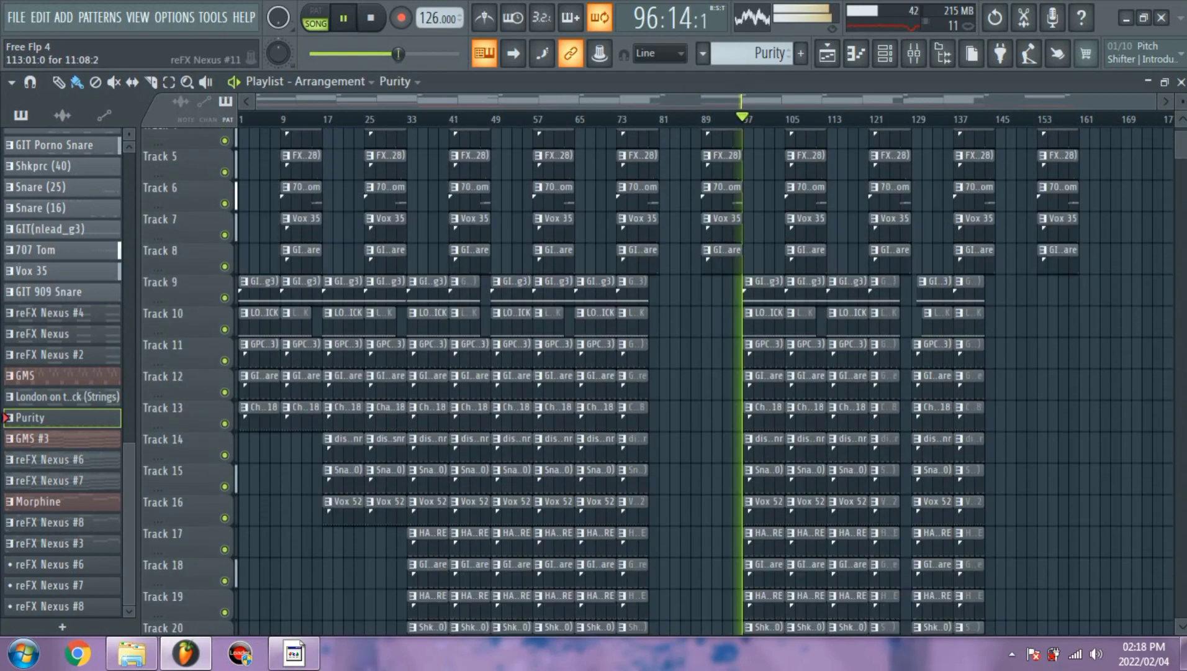
{"action": "scroll", "coordinate": [705, 382], "scroll_direction": "down", "scroll_amount": 10}
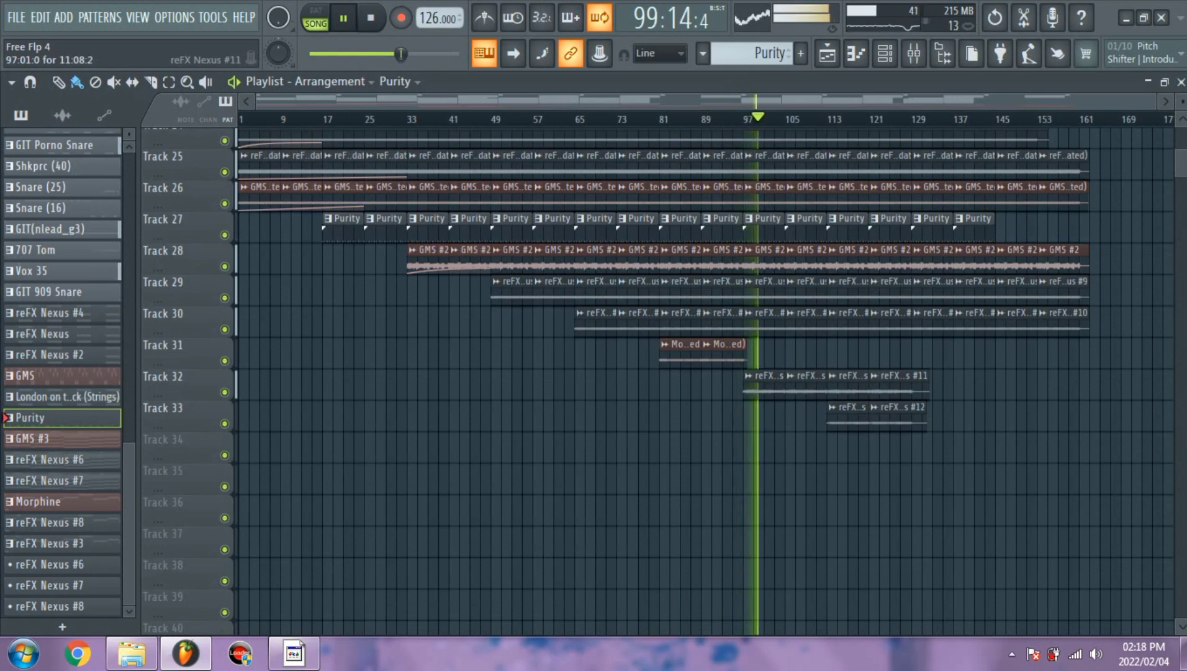
{"action": "double_click", "coordinate": [767, 382]}
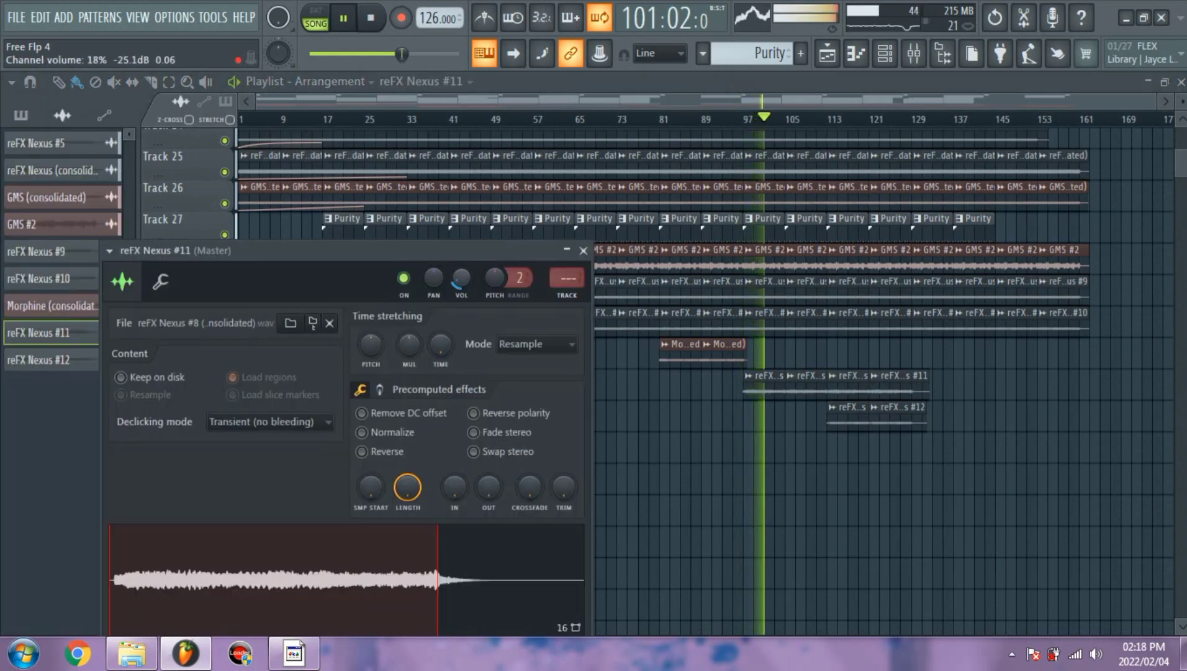
{"action": "left_click", "coordinate": [583, 251]}
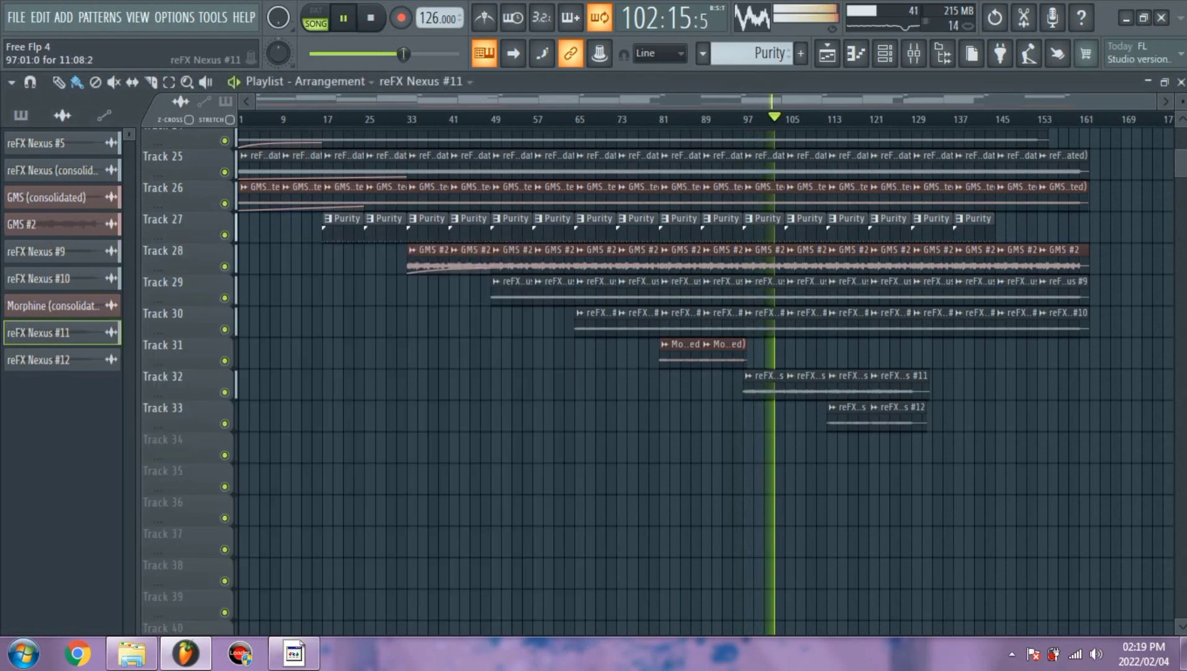
{"action": "double_click", "coordinate": [767, 380]}
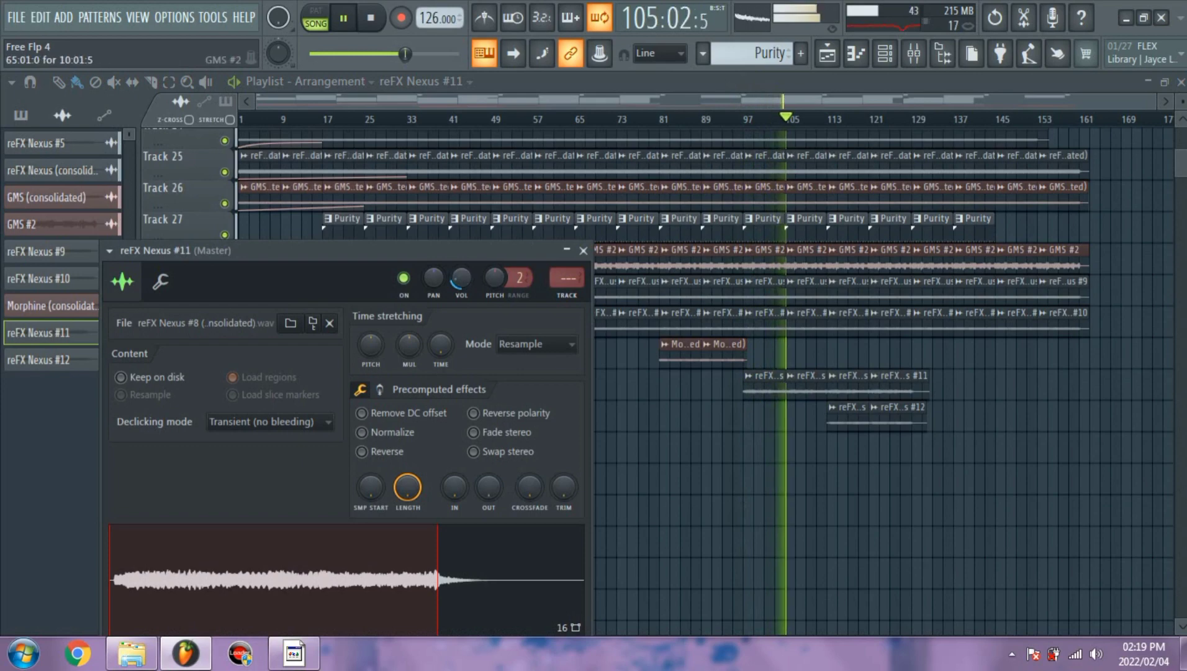
{"action": "left_click", "coordinate": [583, 250]}
Look over the drum and melodic tracks, check the instruments in the channel rack, and return to the playlist.
{"action": "scroll", "coordinate": [180, 329], "scroll_direction": "up", "scroll_amount": 5}
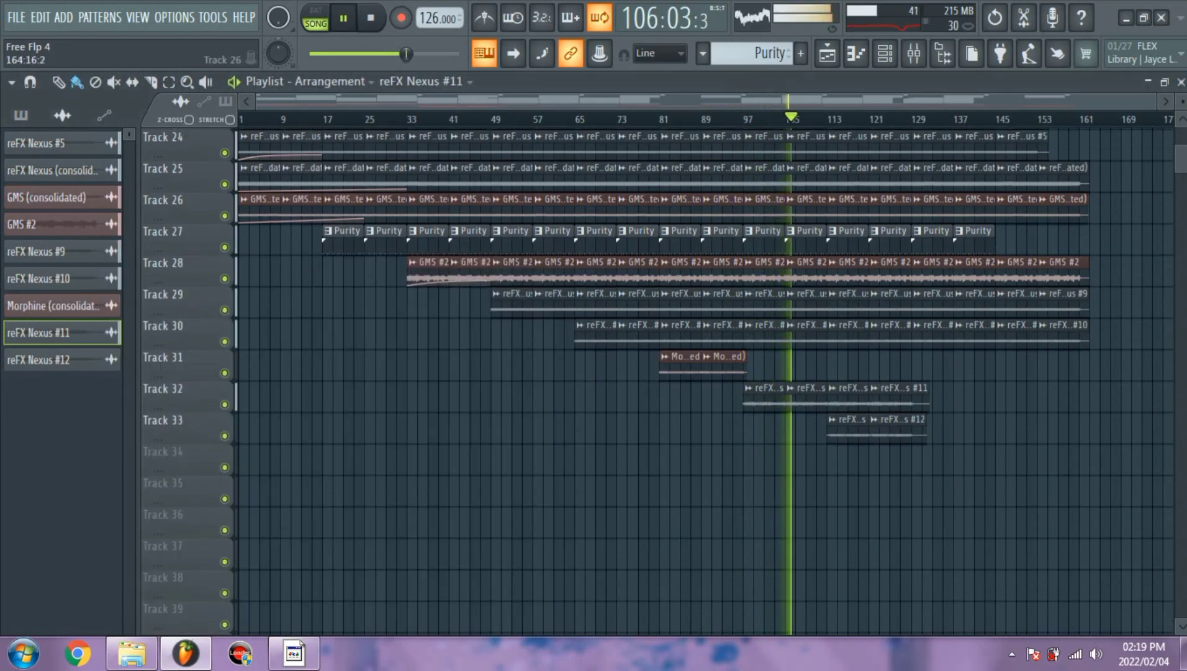
{"action": "scroll", "coordinate": [180, 329], "scroll_direction": "up", "scroll_amount": 7}
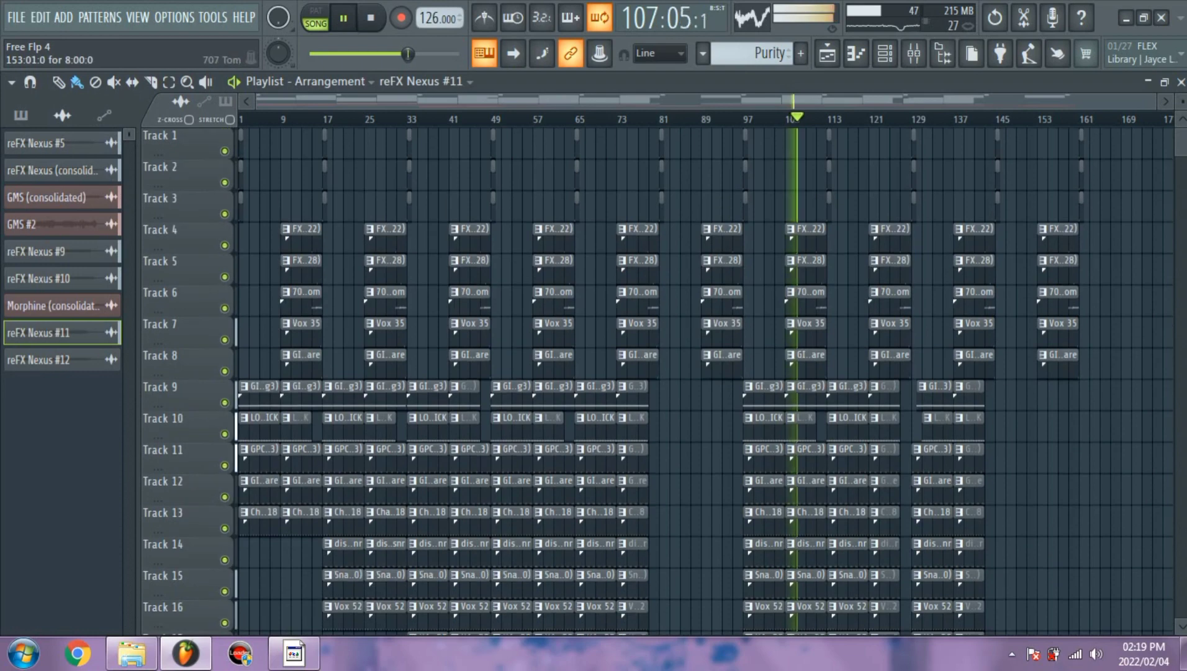
{"action": "scroll", "coordinate": [180, 330], "scroll_direction": "down", "scroll_amount": 3}
{"action": "scroll", "coordinate": [695, 381], "scroll_direction": "down", "scroll_amount": 4}
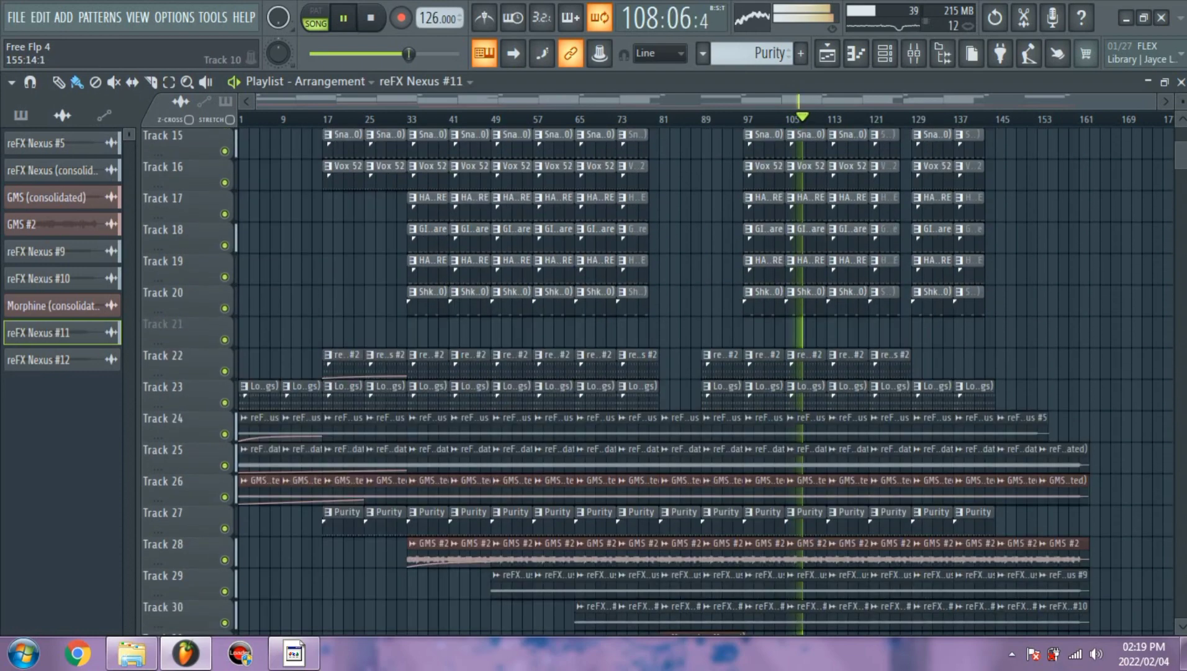
{"action": "scroll", "coordinate": [695, 381], "scroll_direction": "up", "scroll_amount": 2}
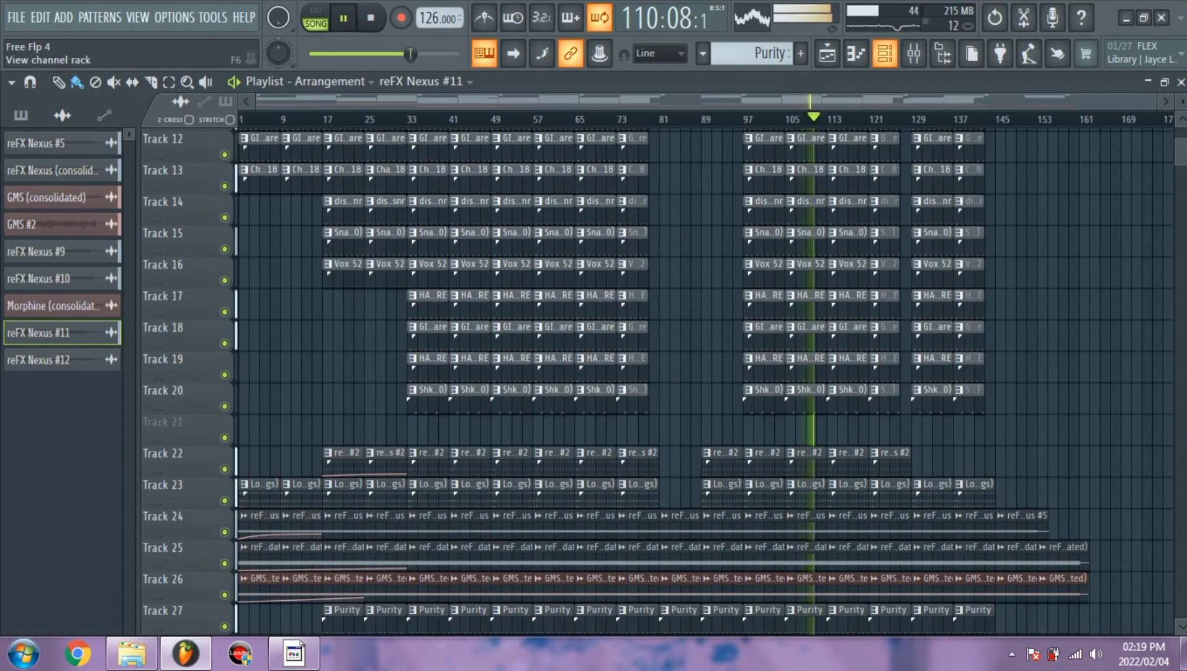
{"action": "left_click", "coordinate": [885, 54]}
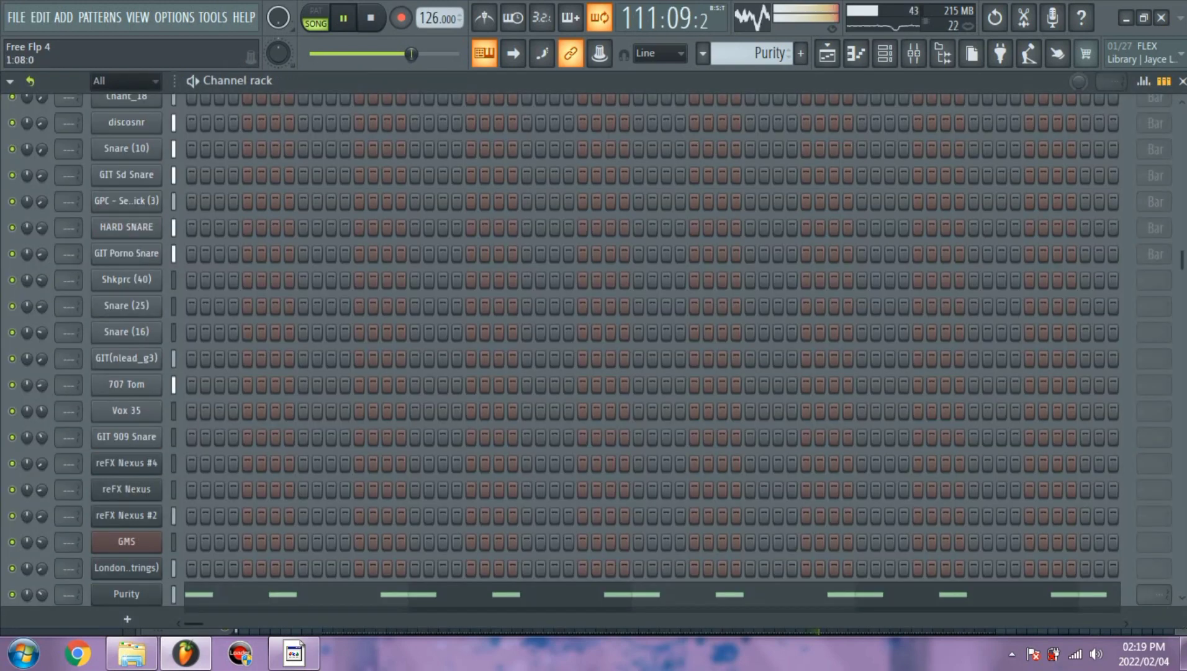
{"action": "scroll", "coordinate": [590, 341], "scroll_direction": "up", "scroll_amount": 3}
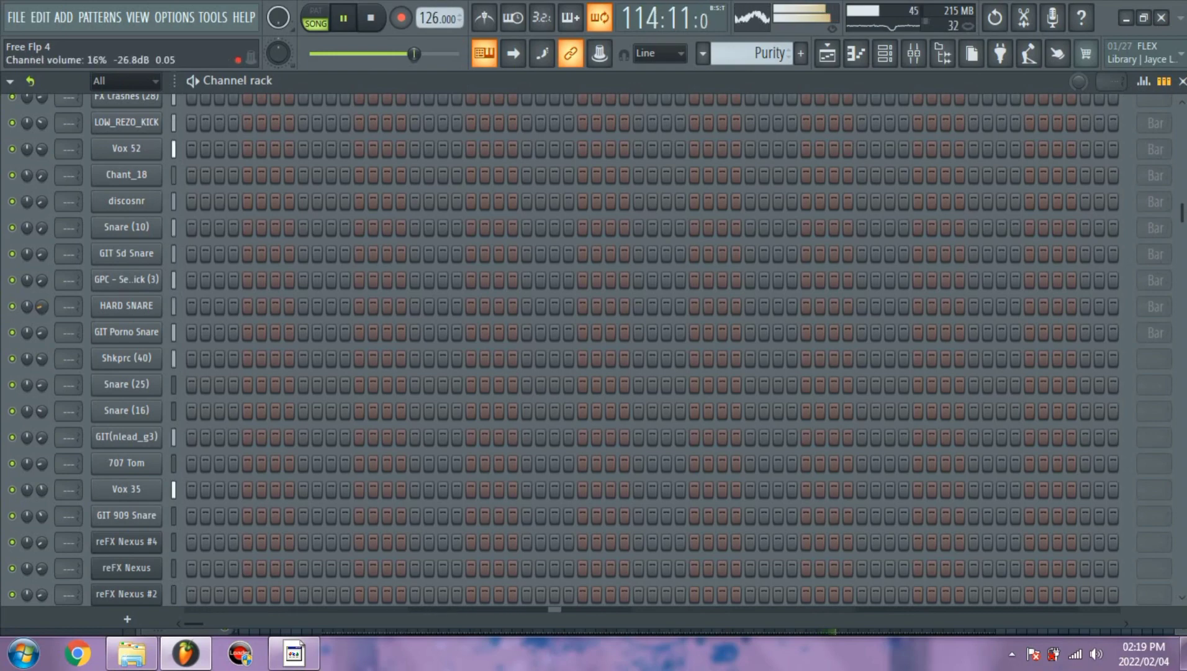
{"action": "key", "text": "F5"}
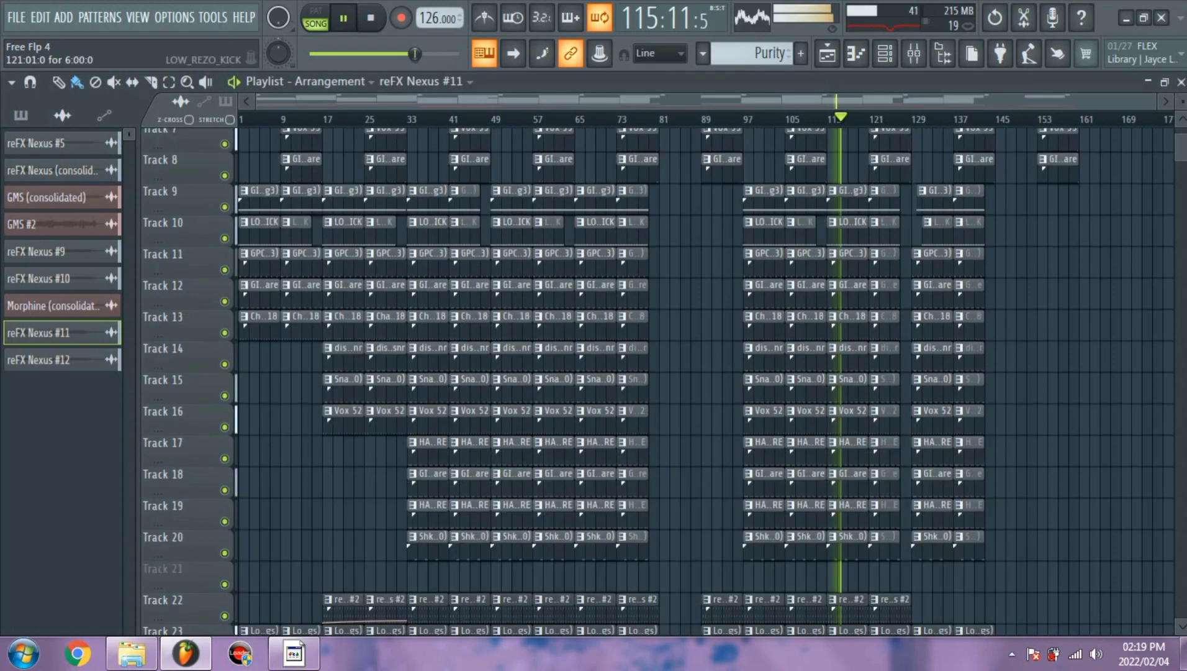
Compare the drum and effects tracks with the synth clips down to Track 33 as playback passes bar 117.
{"action": "scroll", "coordinate": [702, 379], "scroll_direction": "down", "scroll_amount": 12}
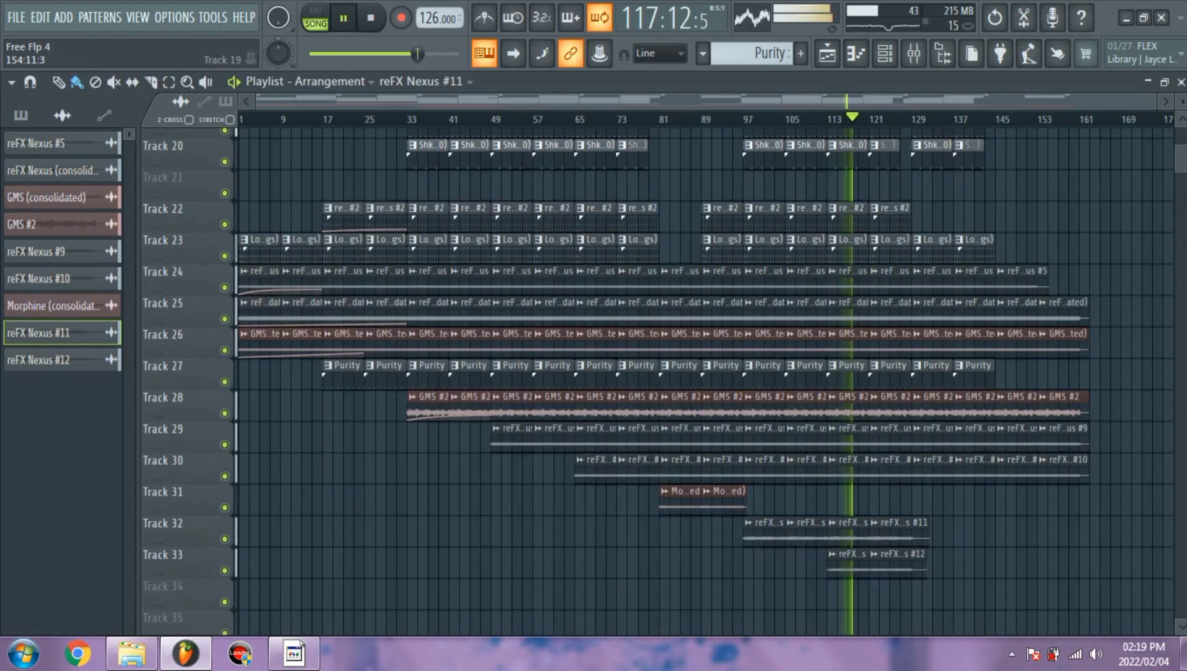
{"action": "scroll", "coordinate": [701, 379], "scroll_direction": "up", "scroll_amount": 15}
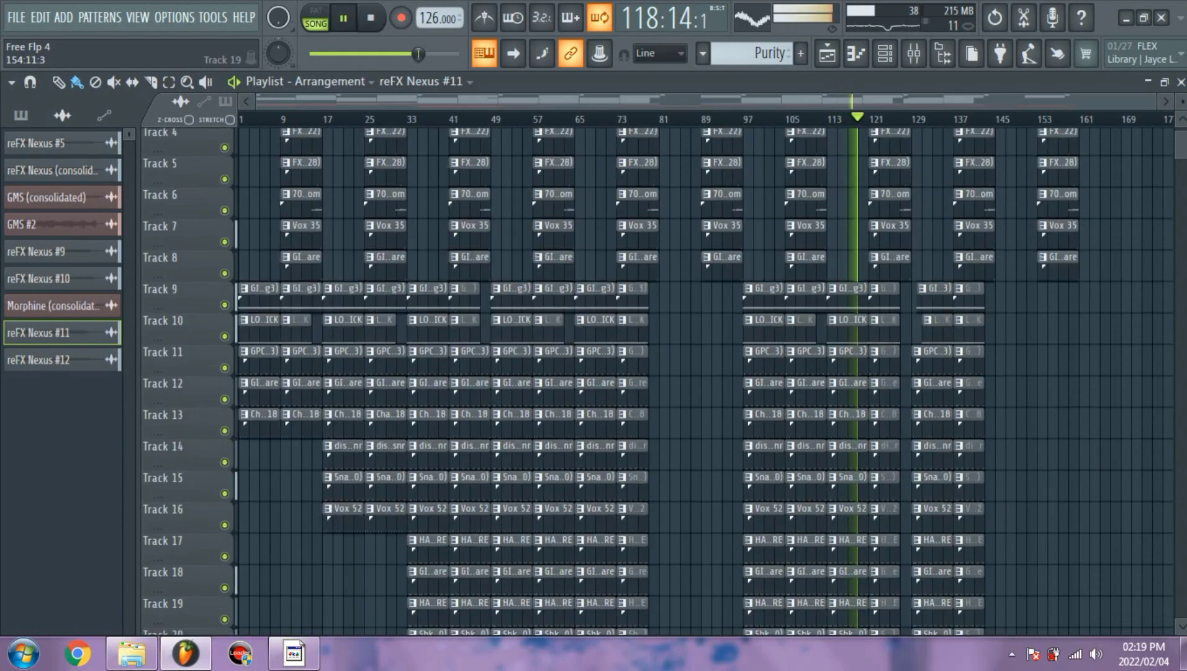
{"action": "scroll", "coordinate": [702, 379], "scroll_direction": "down", "scroll_amount": 20}
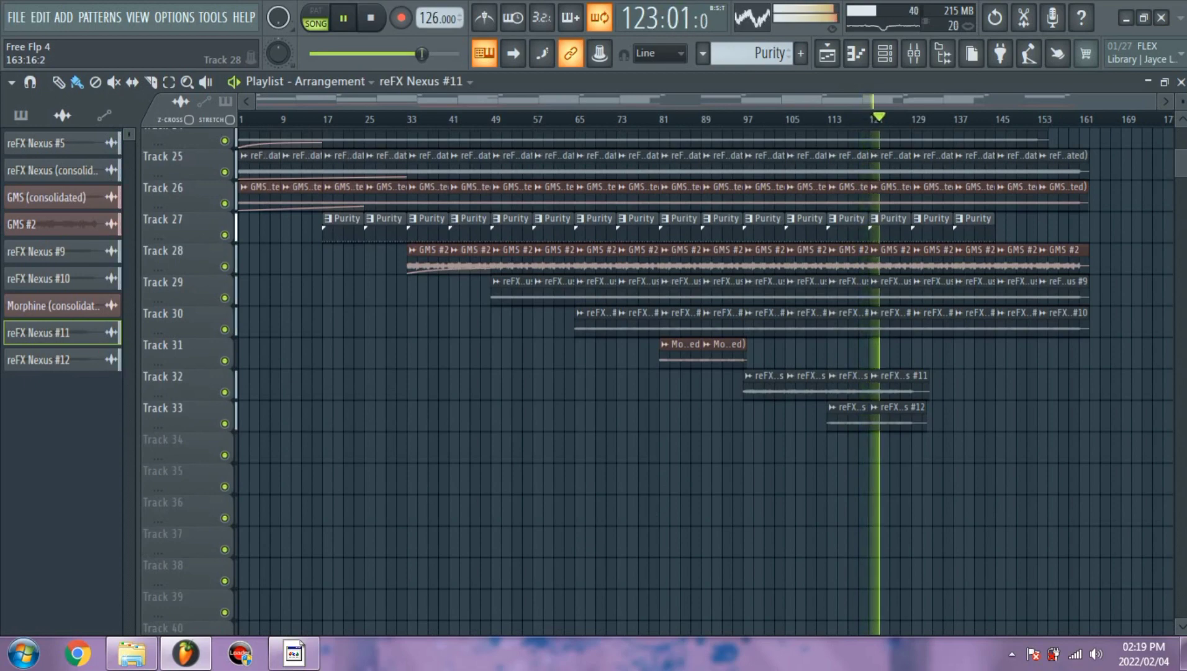
{"action": "scroll", "coordinate": [702, 378], "scroll_direction": "up", "scroll_amount": 20}
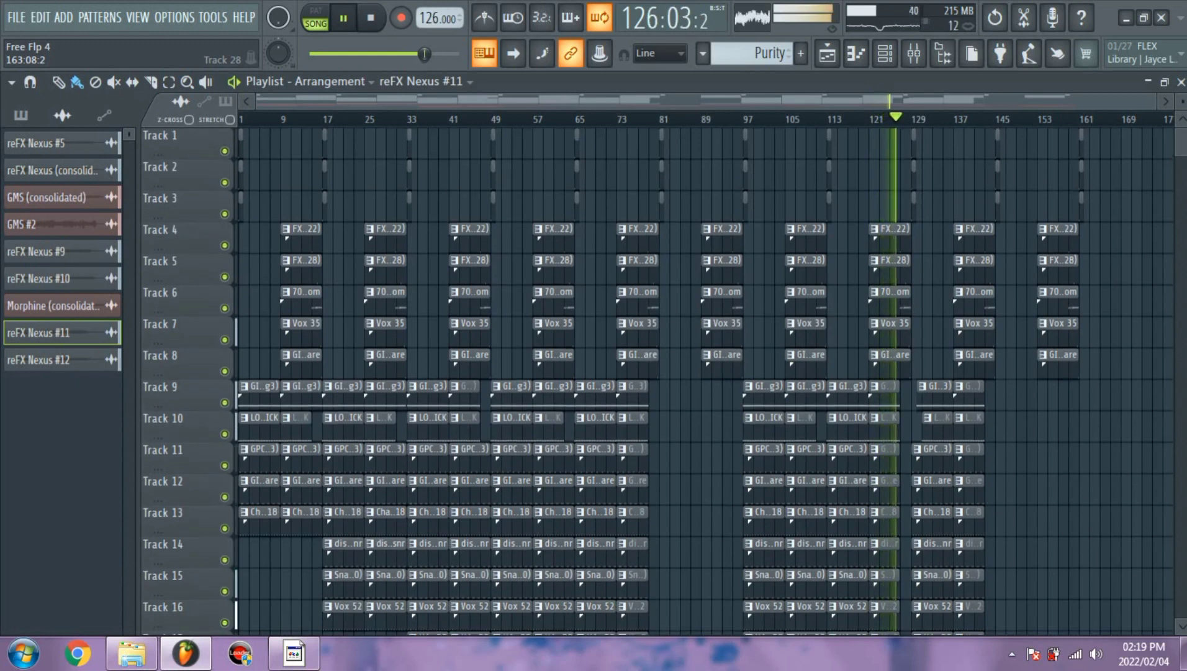
{"action": "scroll", "coordinate": [701, 379], "scroll_direction": "down", "scroll_amount": 19}
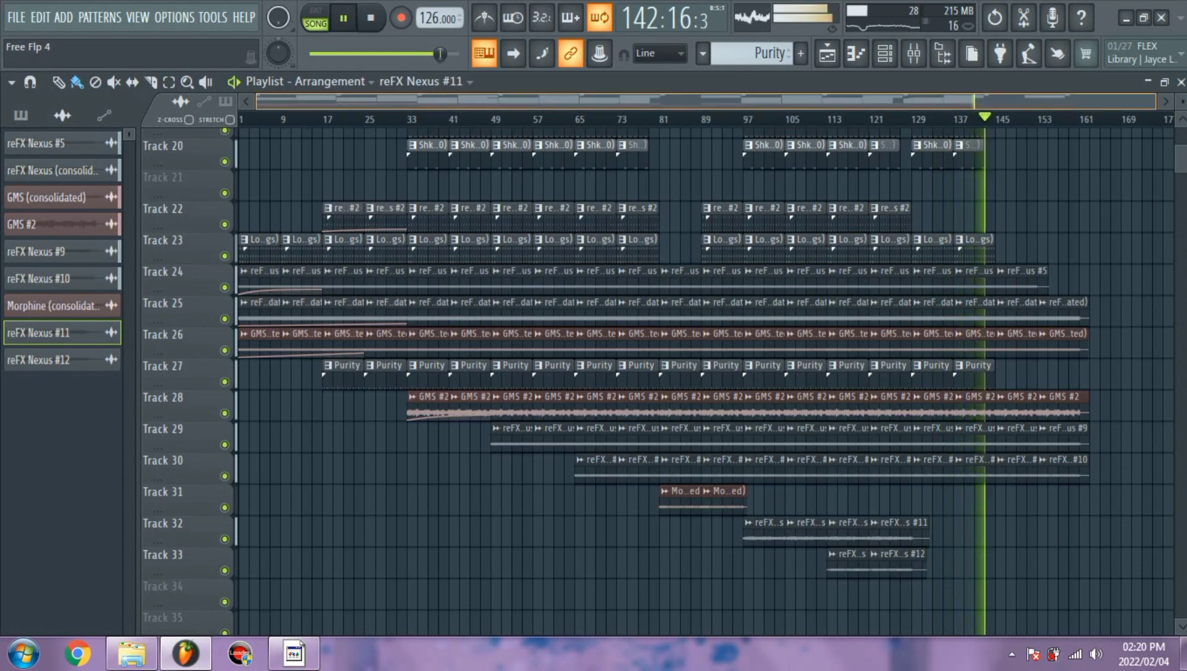
Examine the closing section after bar 143 across the effects, drum and melodic tracks up to the arrangement's end.
{"action": "scroll", "coordinate": [1038, 380], "scroll_direction": "up", "scroll_amount": 6}
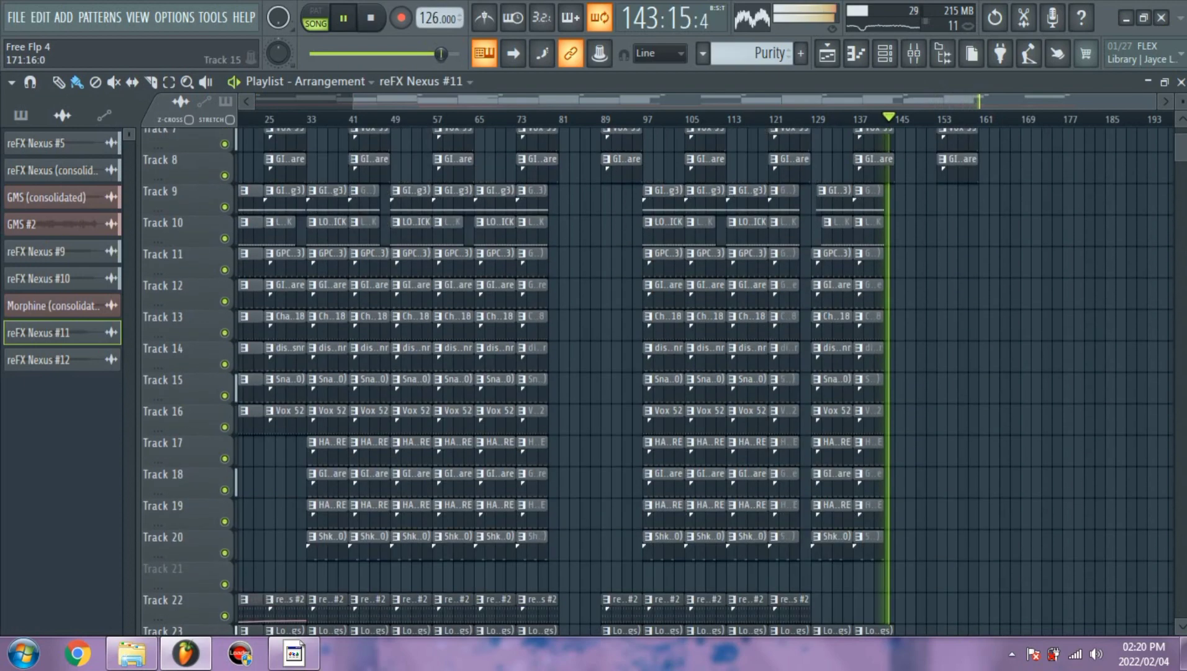
{"action": "scroll", "coordinate": [708, 380], "scroll_direction": "down", "scroll_amount": 5}
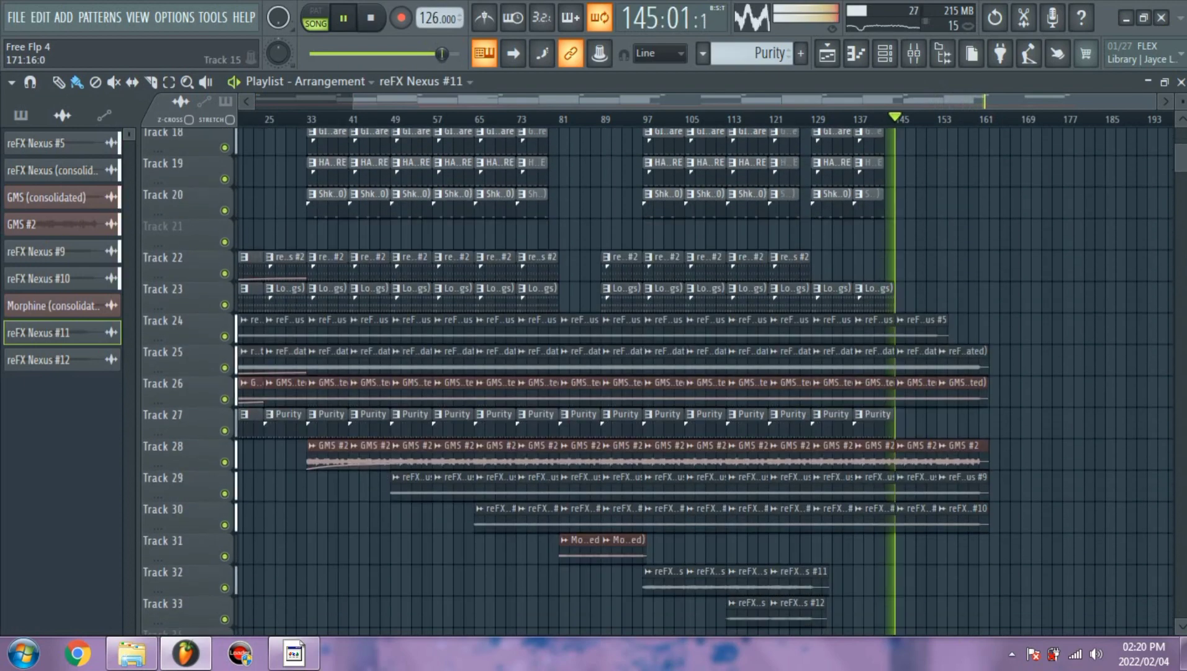
{"action": "scroll", "coordinate": [708, 380], "scroll_direction": "down", "scroll_amount": 4}
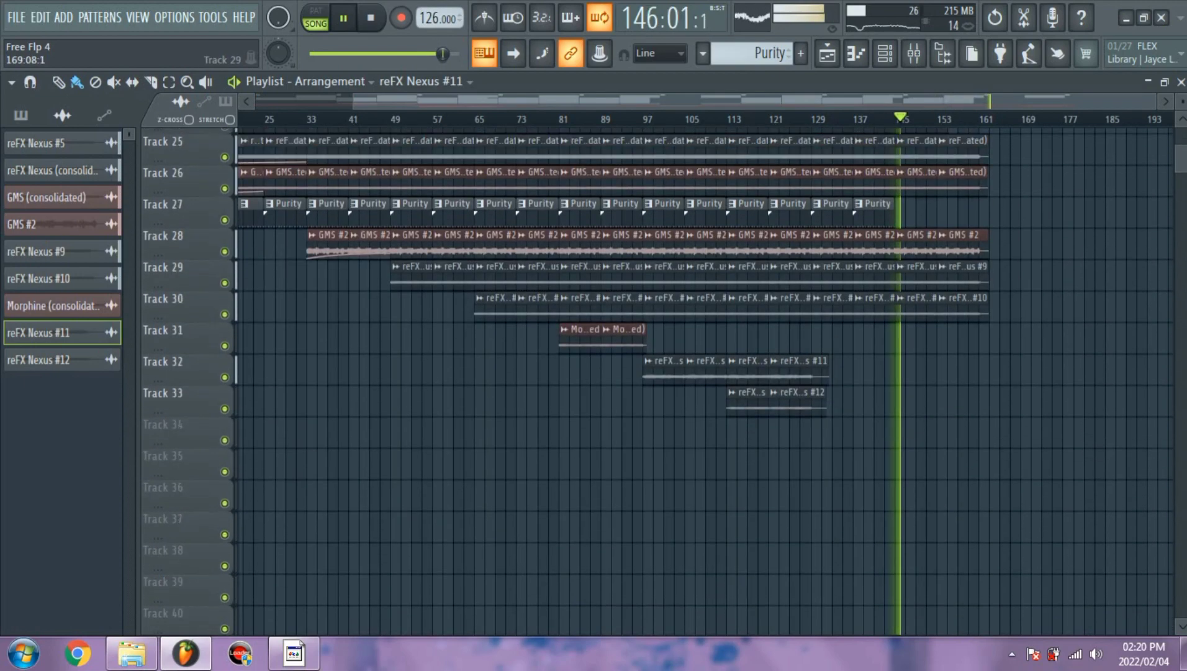
{"action": "scroll", "coordinate": [708, 380], "scroll_direction": "up", "scroll_amount": 7}
{"action": "scroll", "coordinate": [708, 380], "scroll_direction": "up", "scroll_amount": 5}
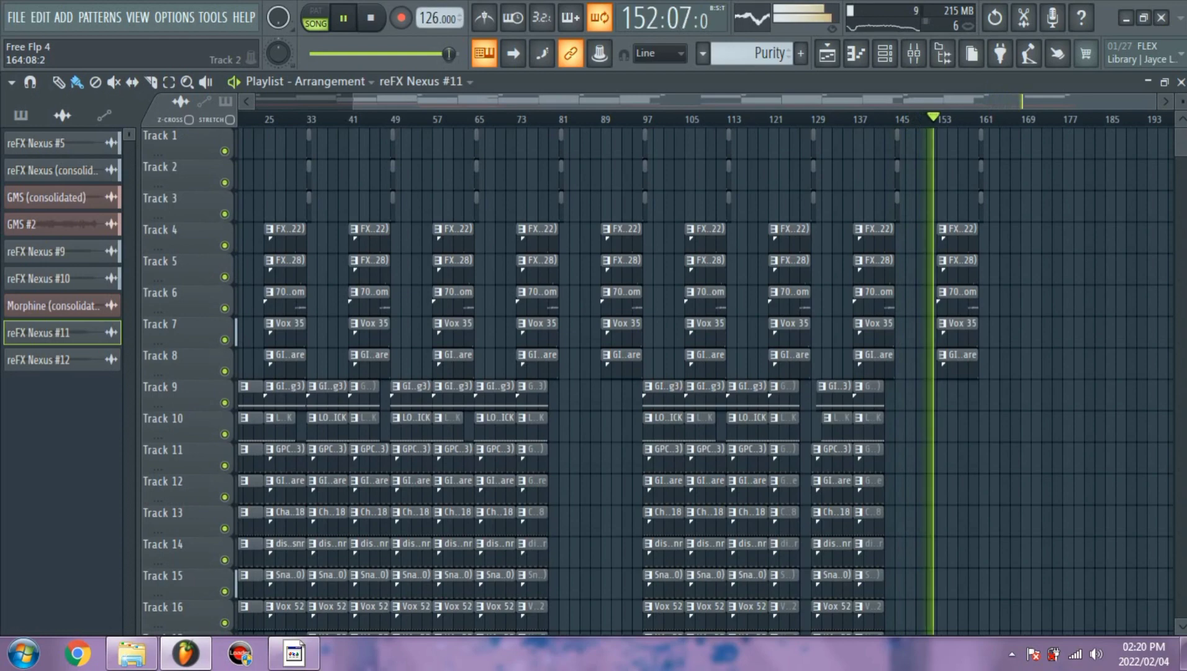
{"action": "scroll", "coordinate": [705, 382], "scroll_direction": "down", "scroll_amount": 5}
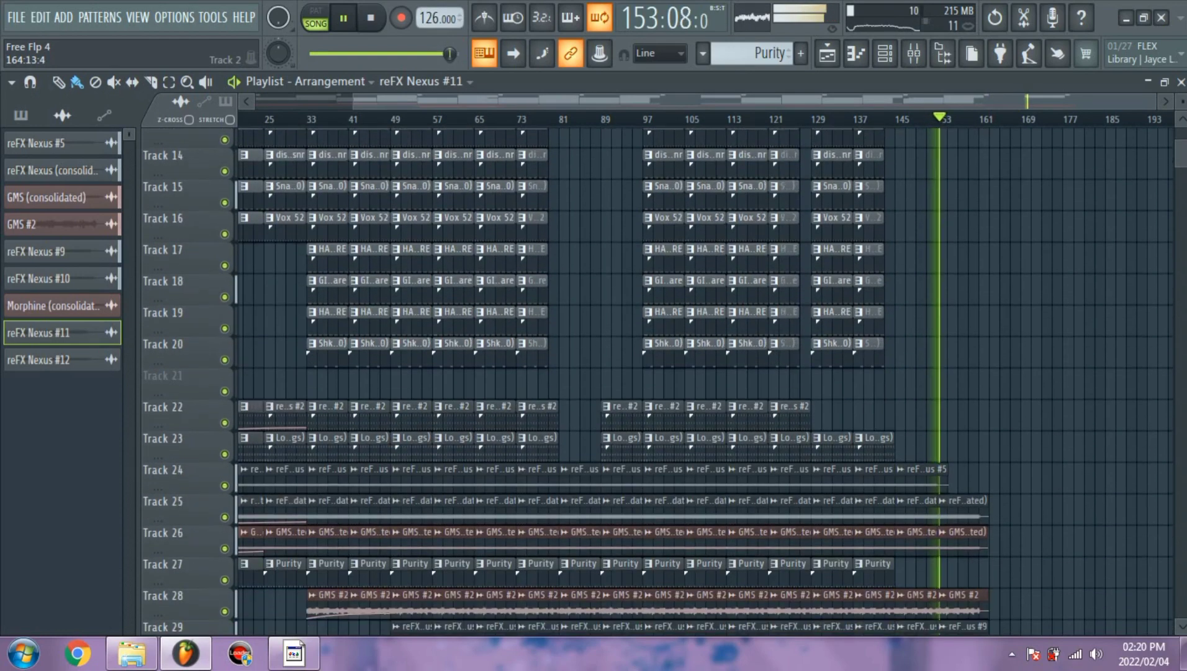
Look over the ending of the drum and synth tracks between Track 14 and Track 33 up to bar 161.
{"action": "scroll", "coordinate": [705, 382], "scroll_direction": "down", "scroll_amount": 2}
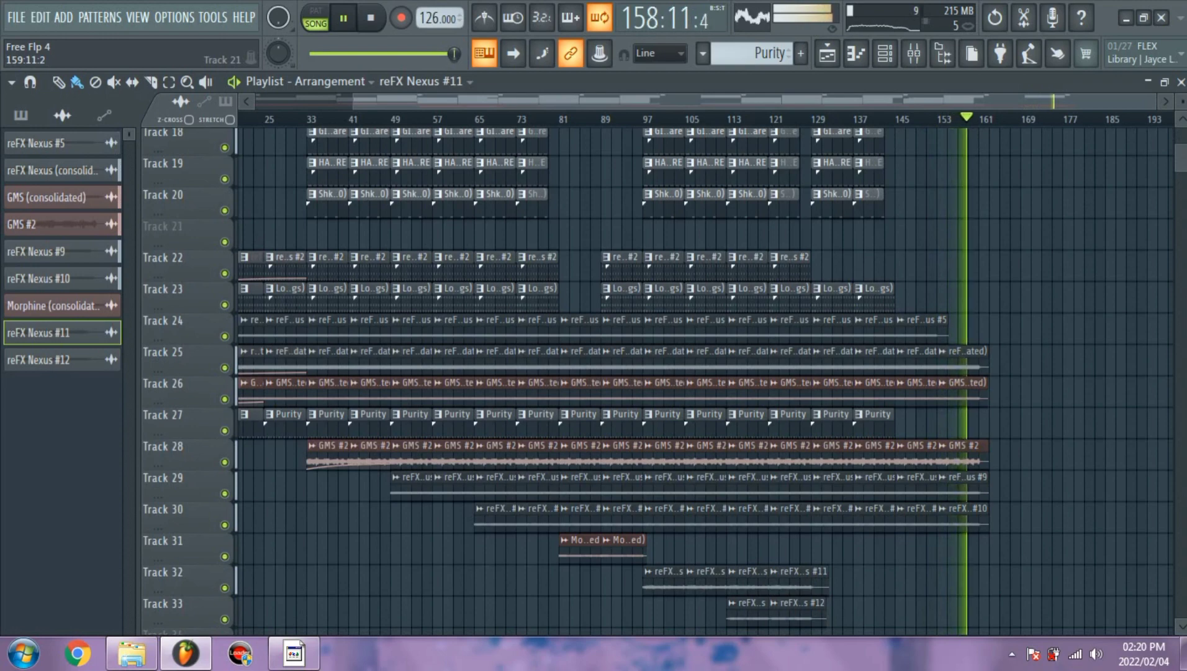
{"action": "scroll", "coordinate": [705, 380], "scroll_direction": "up", "scroll_amount": 6}
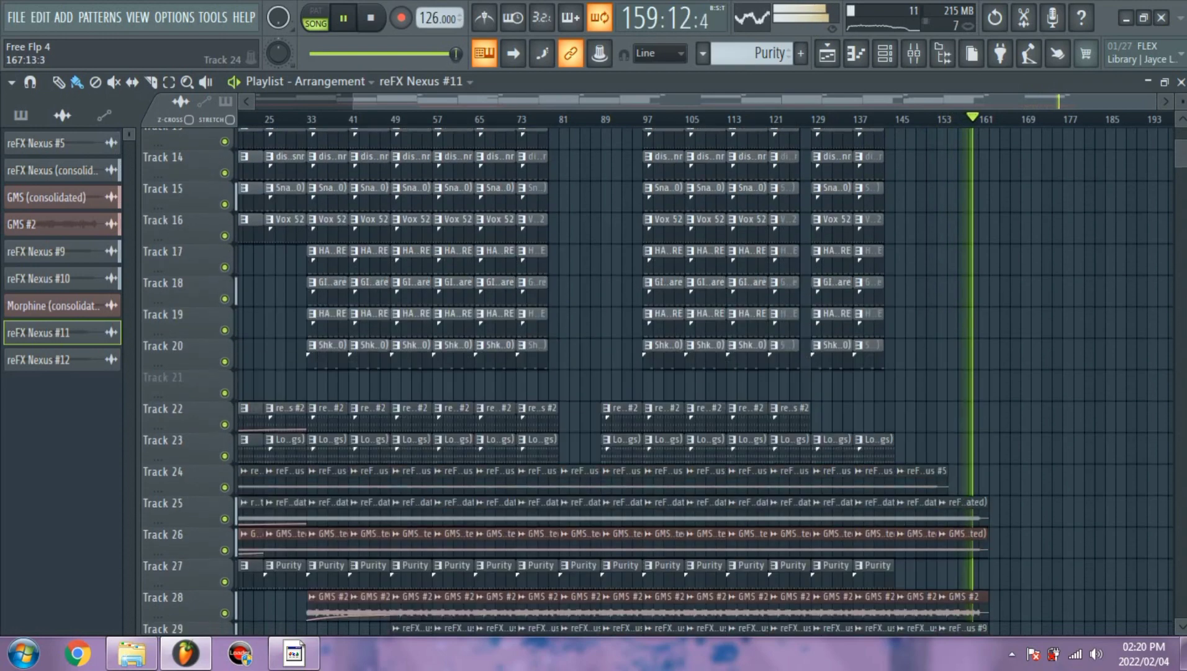
{"action": "scroll", "coordinate": [705, 380], "scroll_direction": "up", "scroll_amount": 1}
{"action": "scroll", "coordinate": [705, 380], "scroll_direction": "down", "scroll_amount": 2}
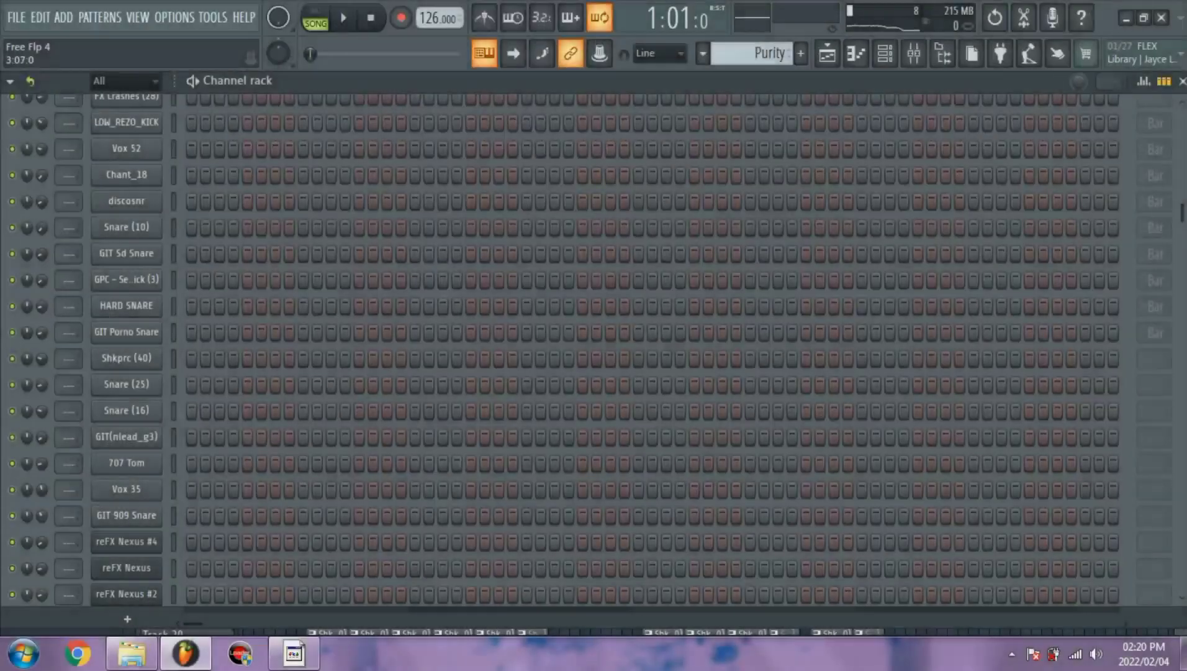
Select the VEH2 Percussion - 033 pattern, show it in the channel rack, and audition it in pattern mode.
{"action": "key", "text": "KP_Subtract"}
{"action": "key", "text": "KP_Subtract"}
{"action": "key", "text": "KP_Subtract"}
{"action": "key", "text": "KP_Subtract"}
{"action": "key", "text": "KP_Subtract"}
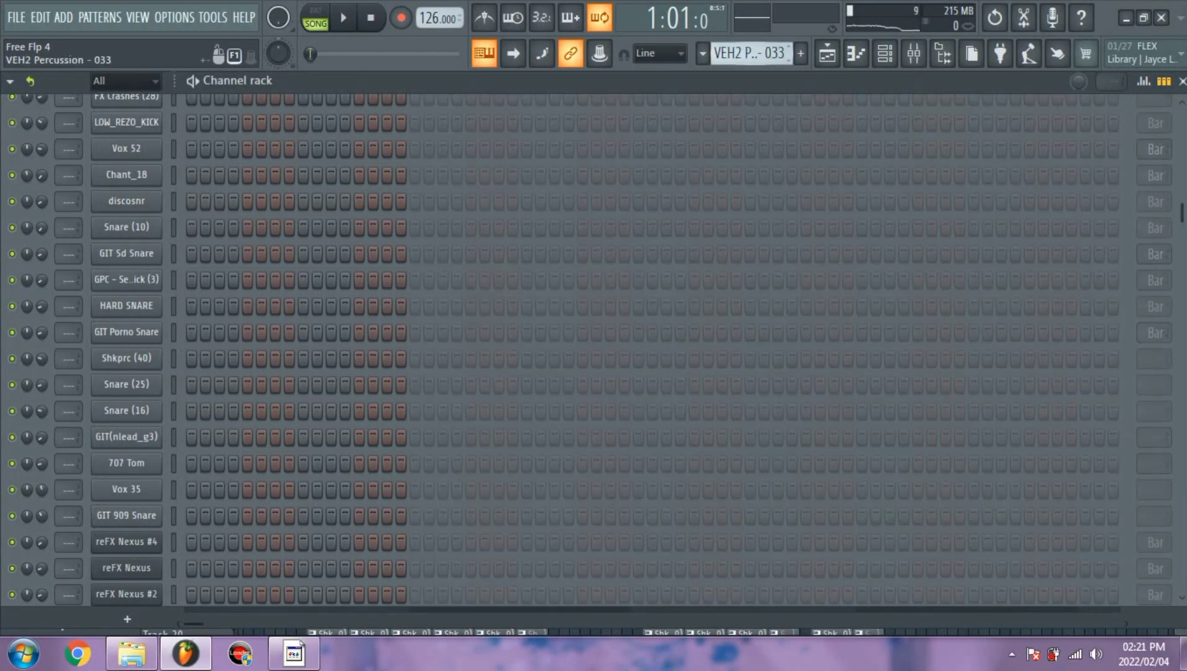
{"action": "scroll", "coordinate": [565, 123], "scroll_direction": "up", "scroll_amount": 6}
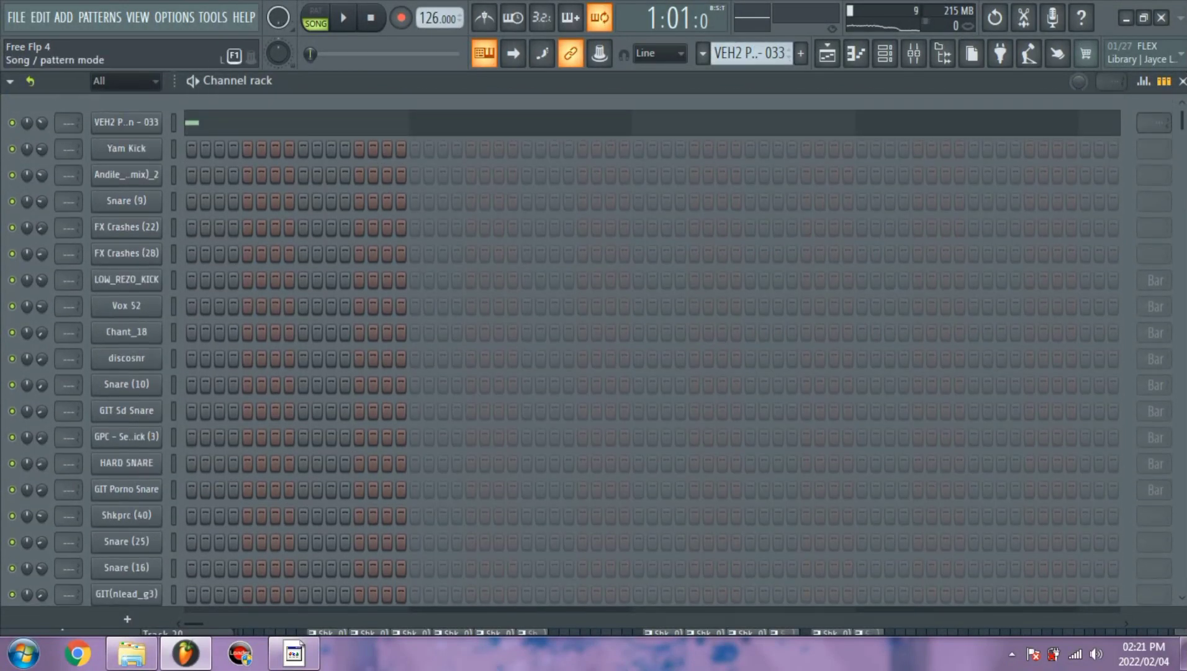
{"action": "key", "text": "l"}
{"action": "key", "text": "space"}
{"action": "key", "text": "space"}
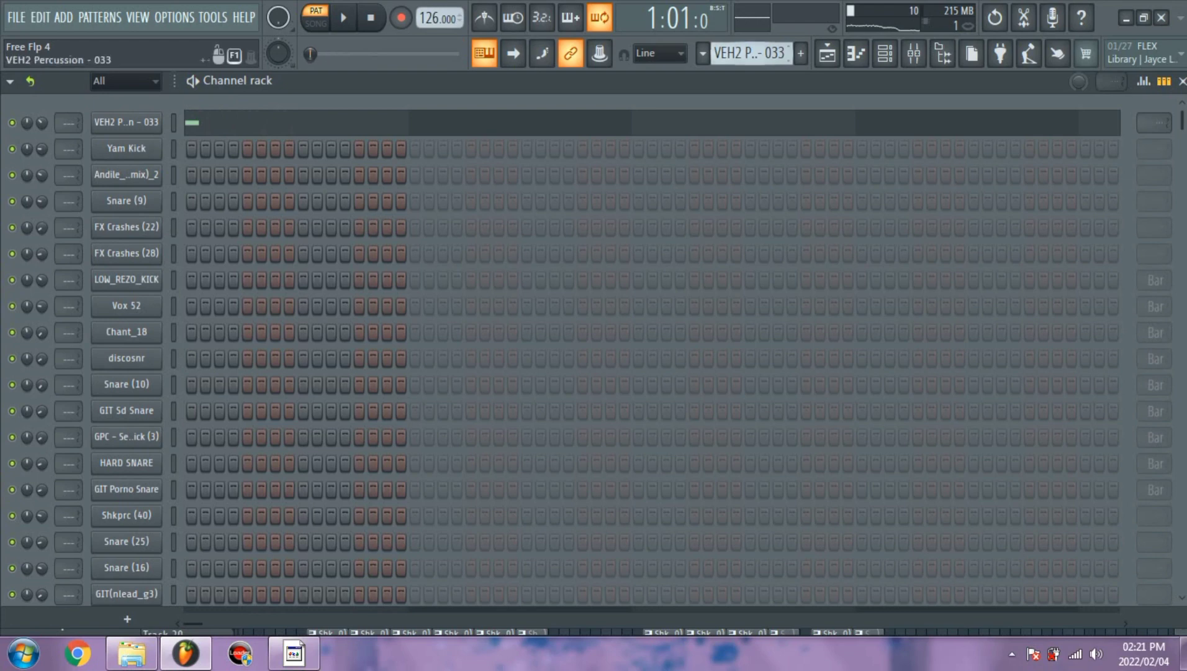
Audition the Yam Kick, Andile_Tee_Game_Over (main mix)_2 and Snare (9) patterns one after another.
{"action": "key", "text": "KP_Add"}
{"action": "key", "text": "space"}
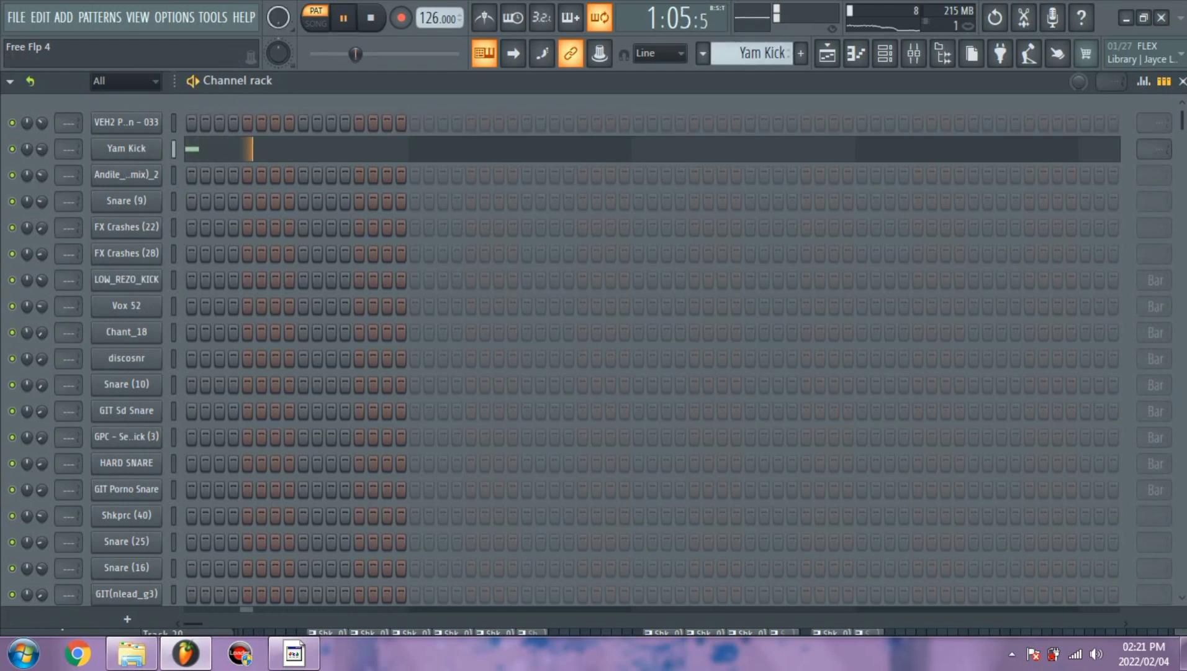
{"action": "key", "text": "space"}
{"action": "key", "text": "KP_Add"}
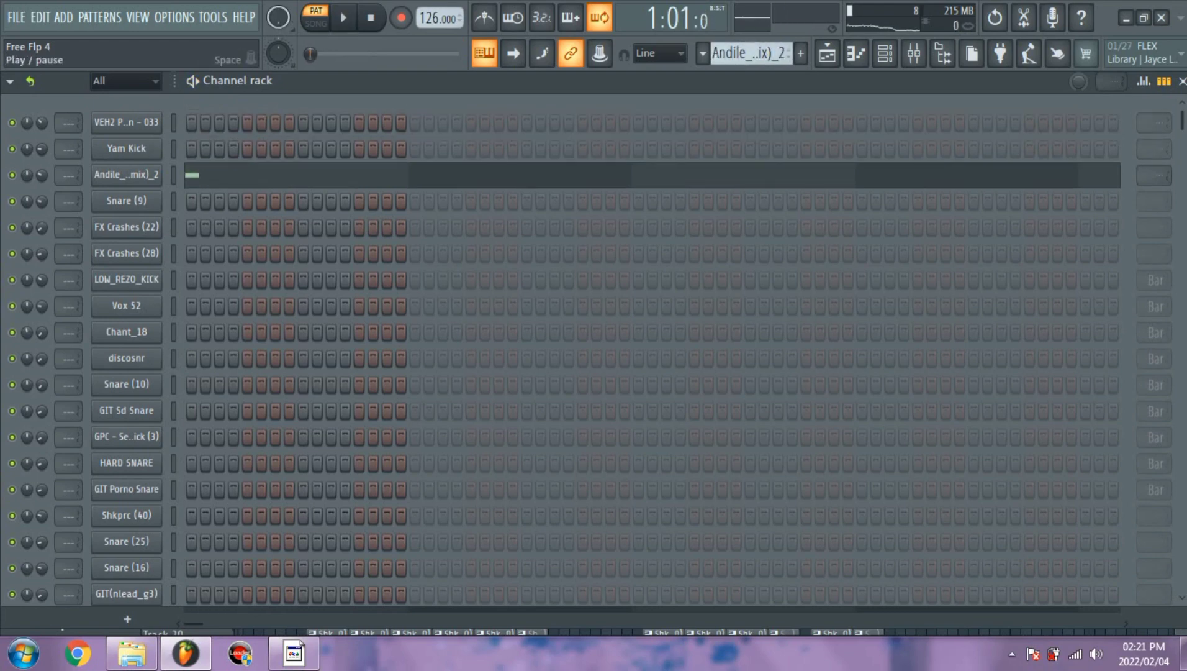
{"action": "key", "text": "space"}
{"action": "key", "text": "space"}
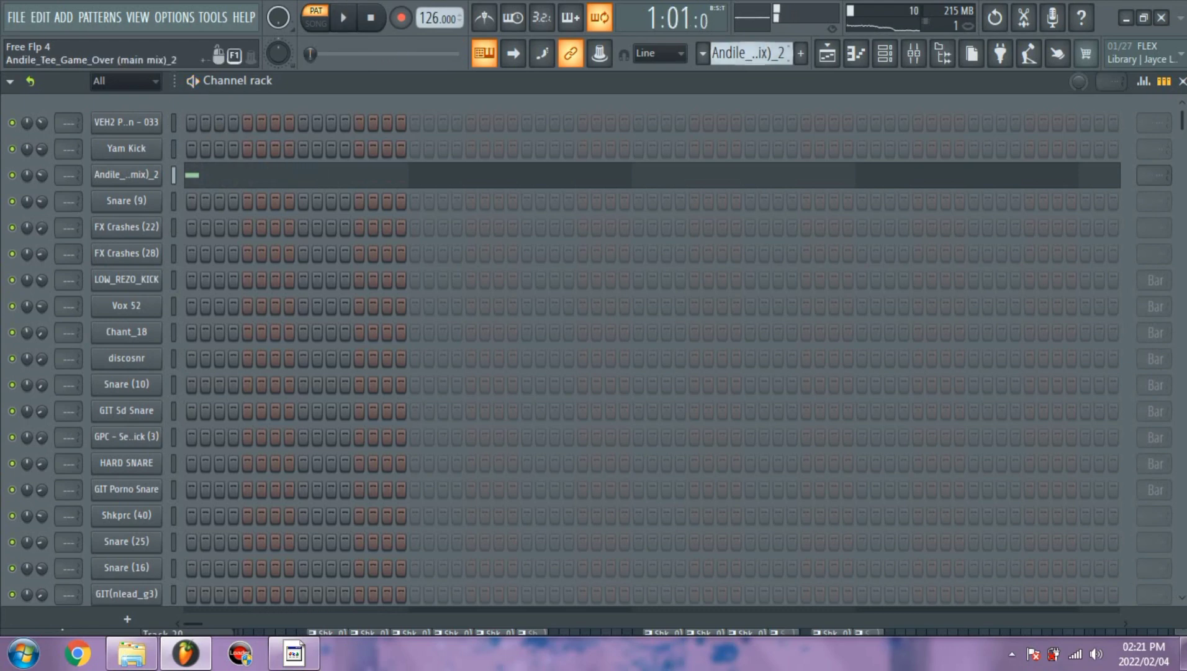
{"action": "key", "text": "KP_Add"}
{"action": "key", "text": "space"}
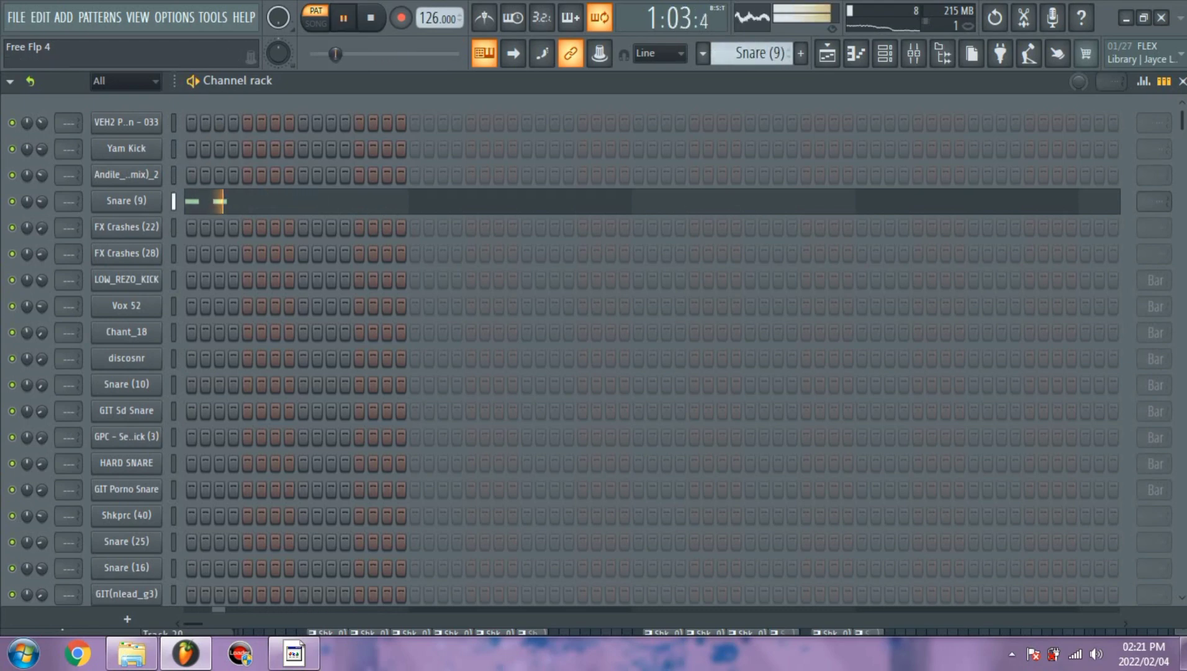
{"action": "key", "text": "space"}
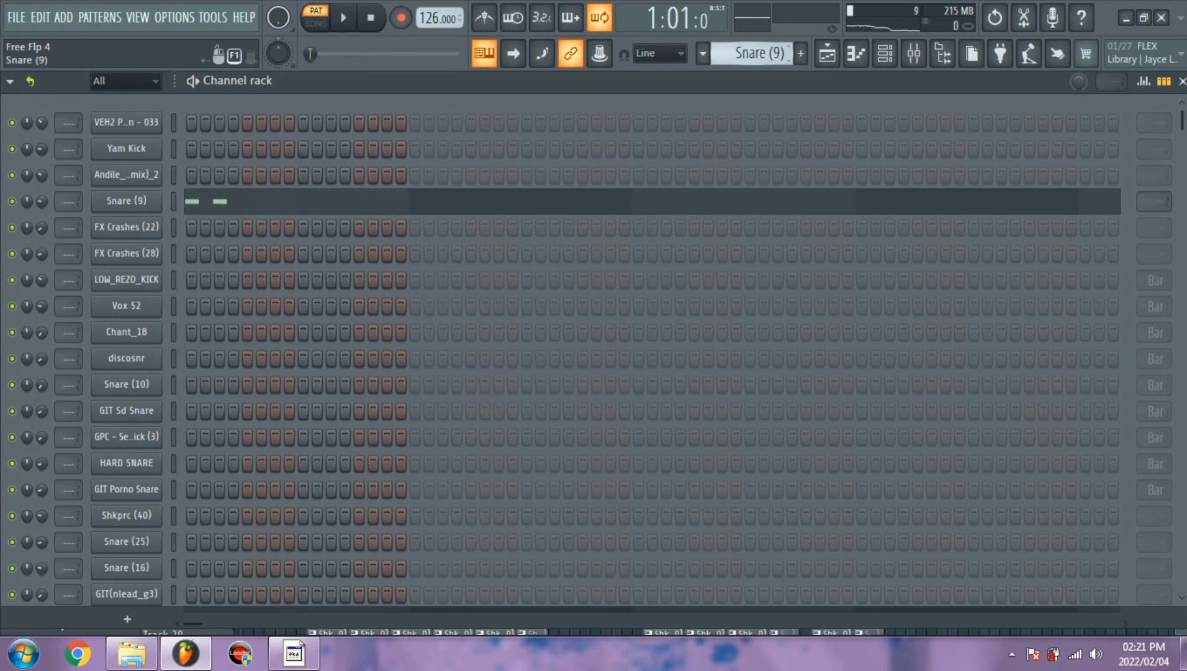
Play the FX Crashes (22) pattern from just before bar 7 in the piano roll, and inspect its channel's sample settings.
{"action": "key", "text": "KP_Add"}
{"action": "key", "text": "F7"}
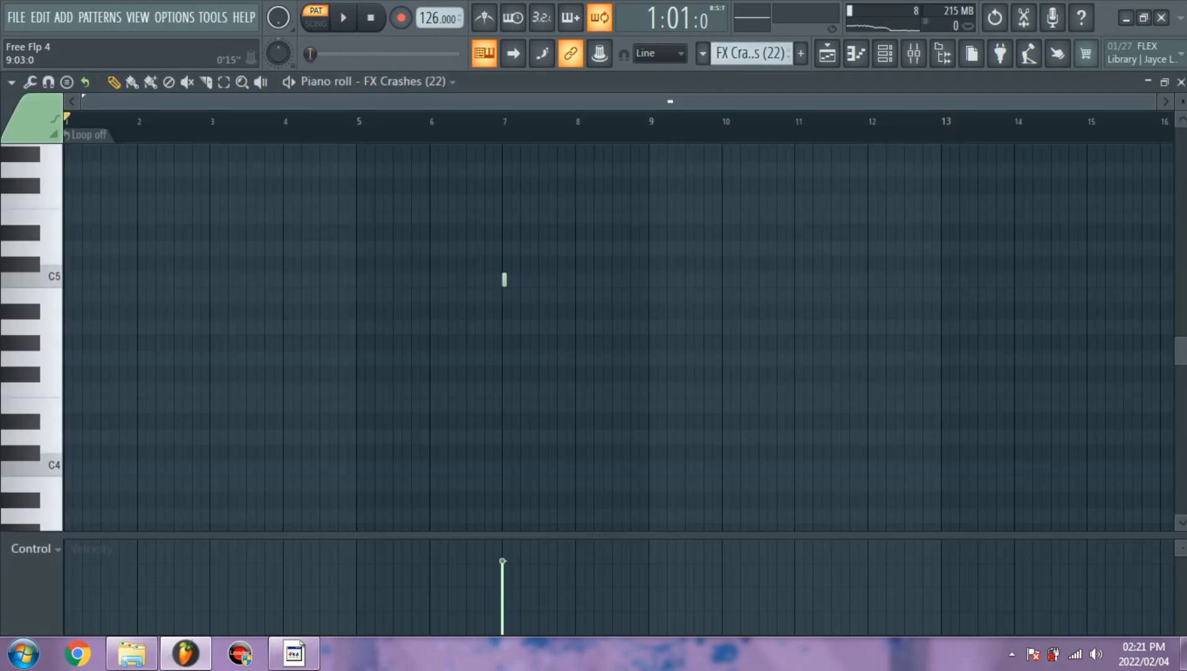
{"action": "left_click", "coordinate": [482, 120]}
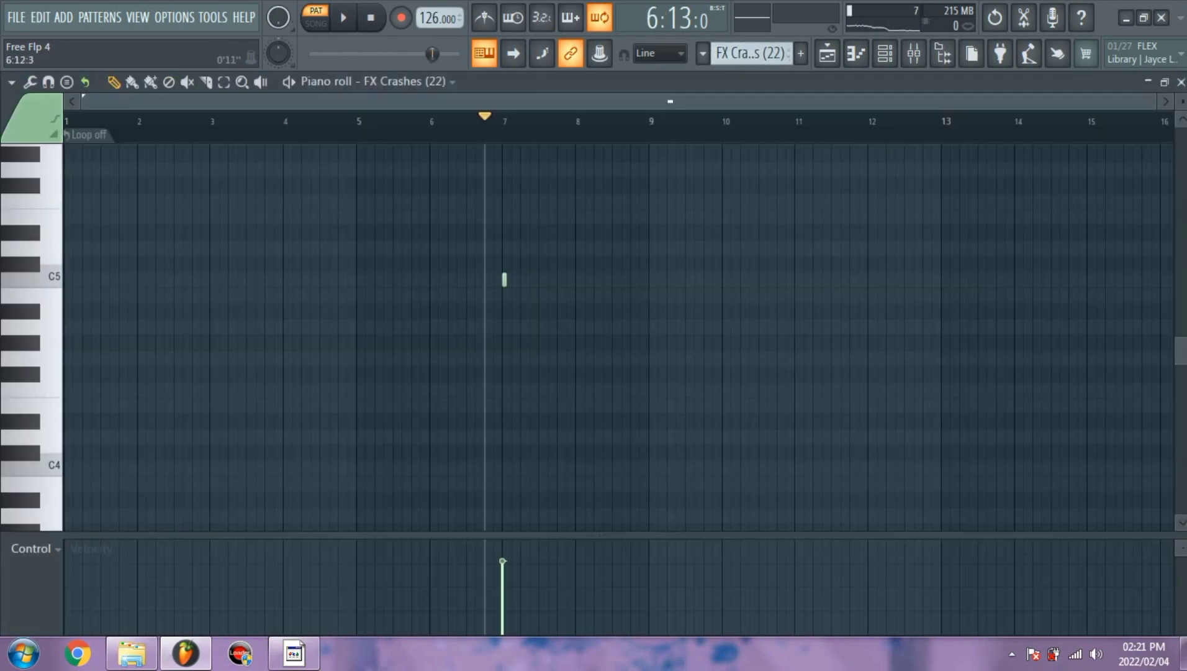
{"action": "key", "text": "space"}
{"action": "key", "text": "F6"}
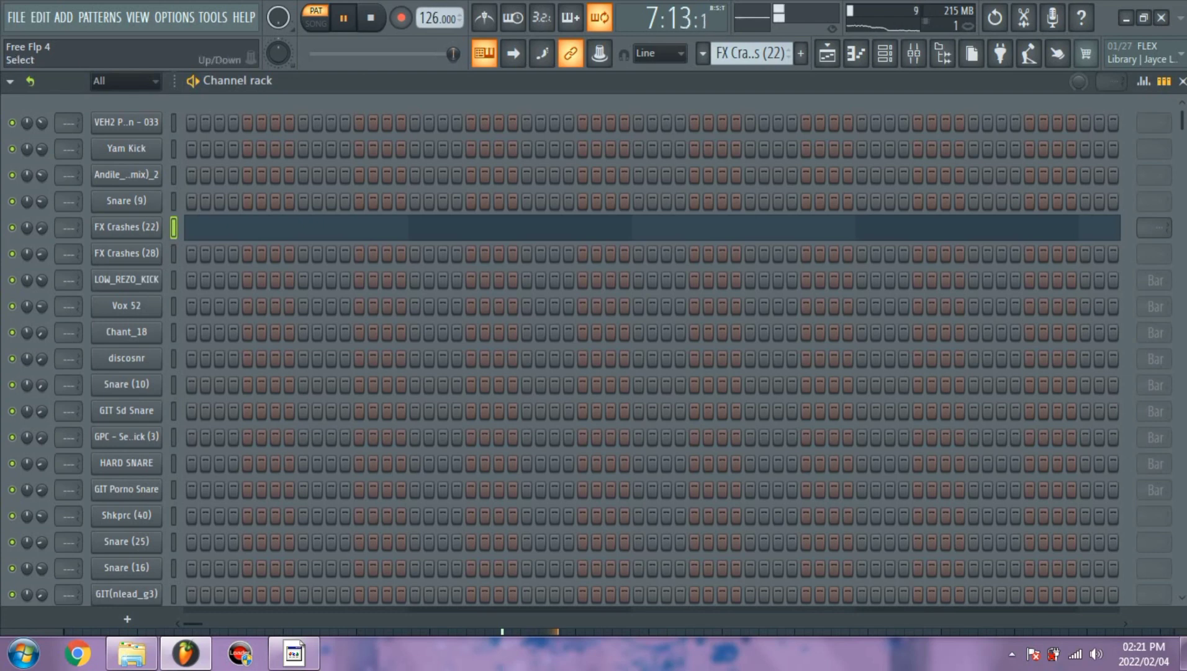
{"action": "left_click", "coordinate": [126, 227]}
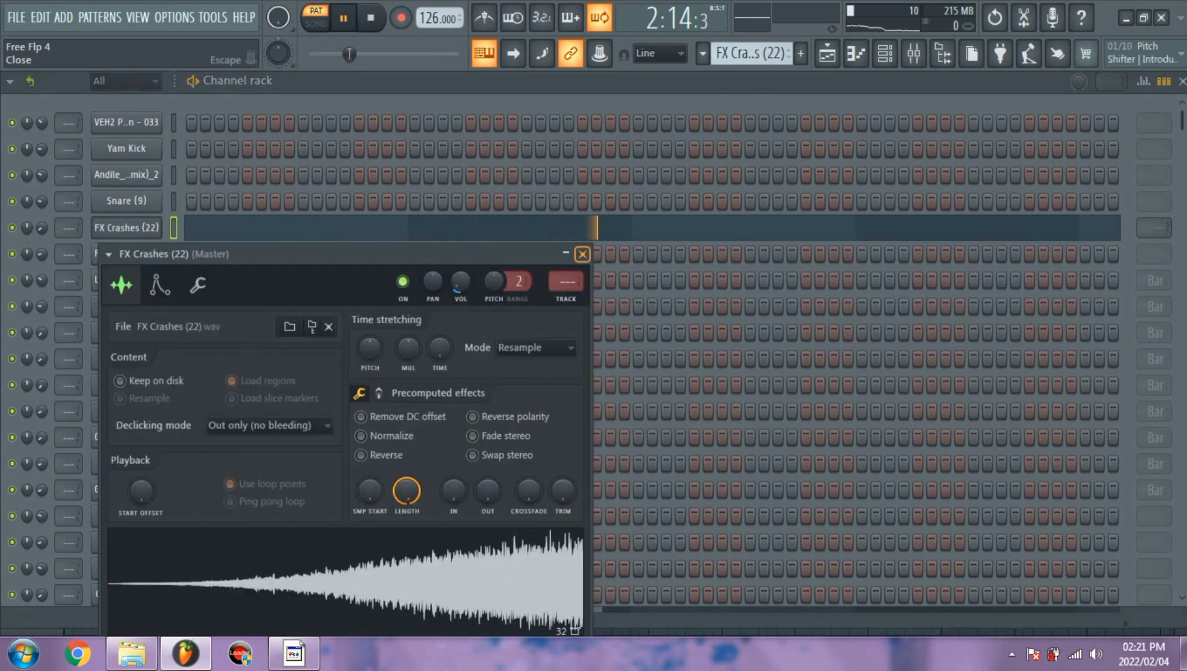
{"action": "left_click", "coordinate": [582, 253]}
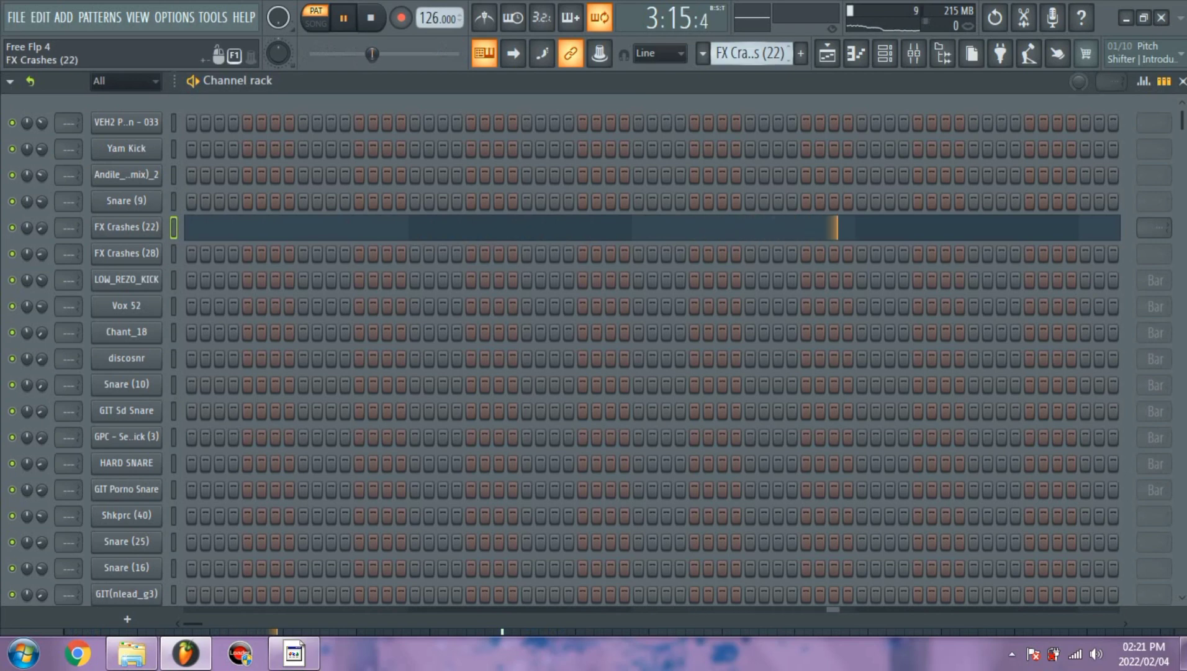
{"action": "key", "text": "space"}
Play the FX Crashes (28) pattern from just before bar 8 in the piano roll, and check its channel's sample settings.
{"action": "scroll", "coordinate": [752, 54], "scroll_direction": "down", "scroll_amount": 1}
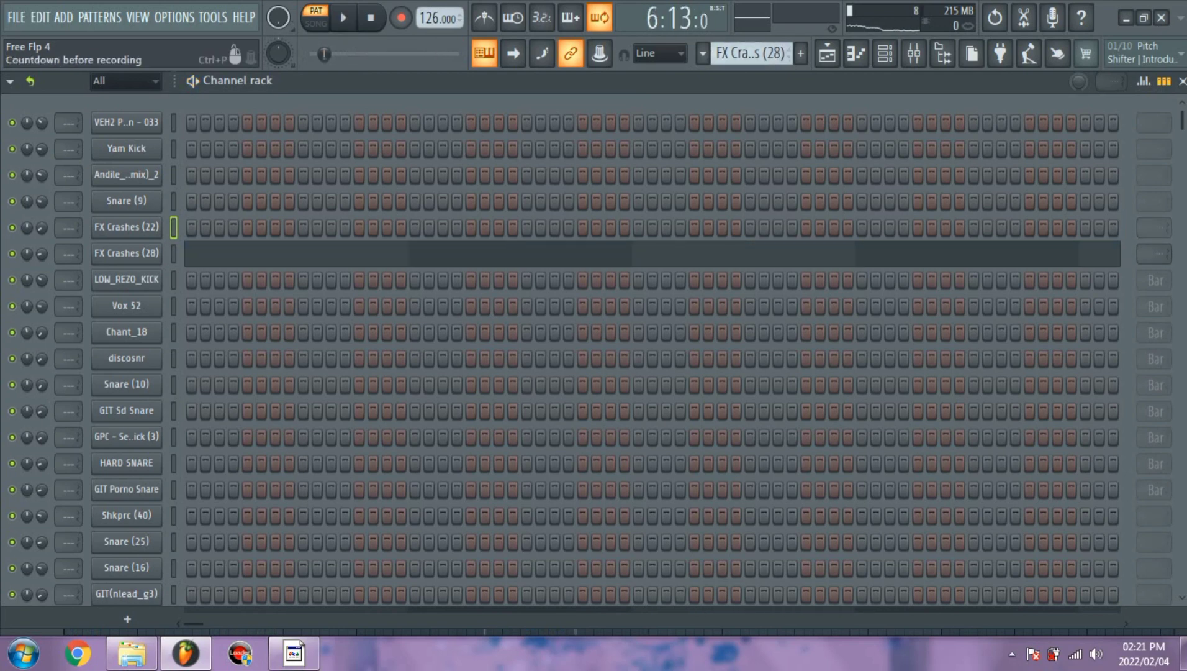
{"action": "left_click", "coordinate": [593, 252]}
{"action": "key", "text": "space"}
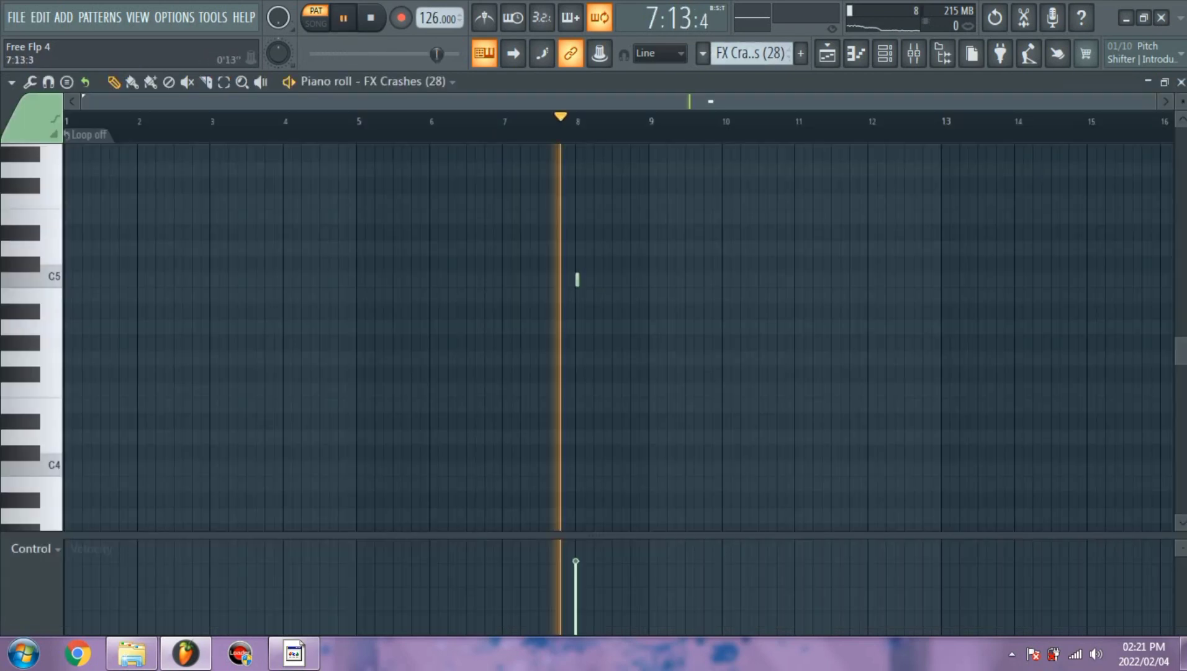
{"action": "left_click", "coordinate": [885, 53]}
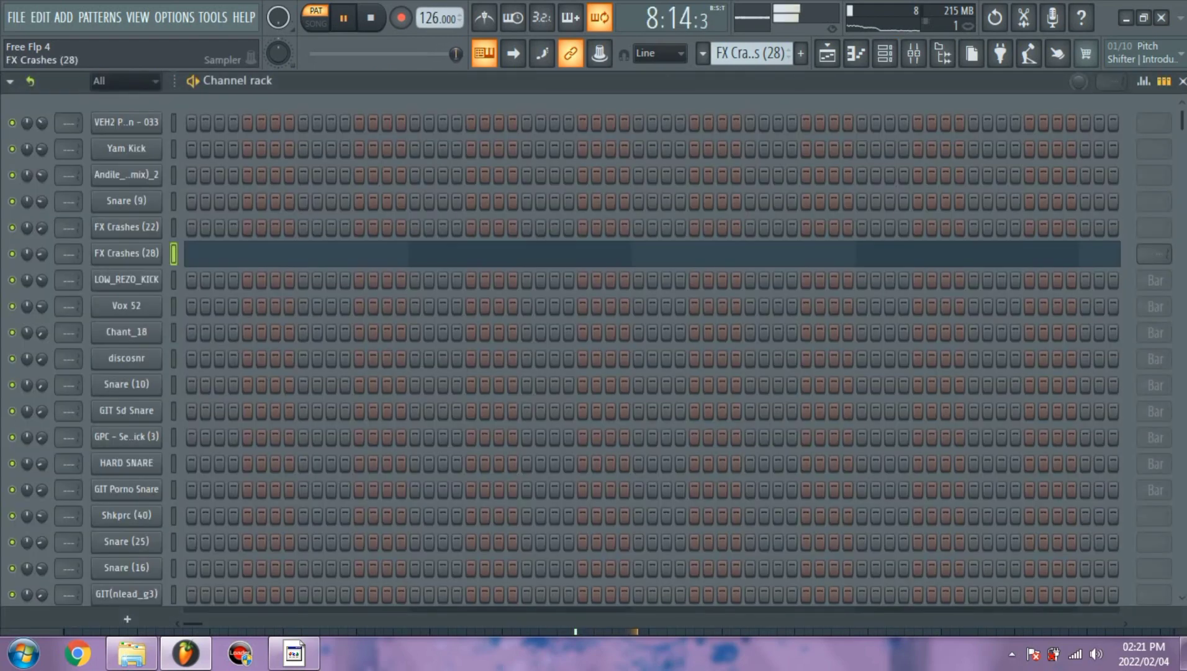
{"action": "left_click", "coordinate": [126, 252]}
{"action": "left_click", "coordinate": [559, 231]}
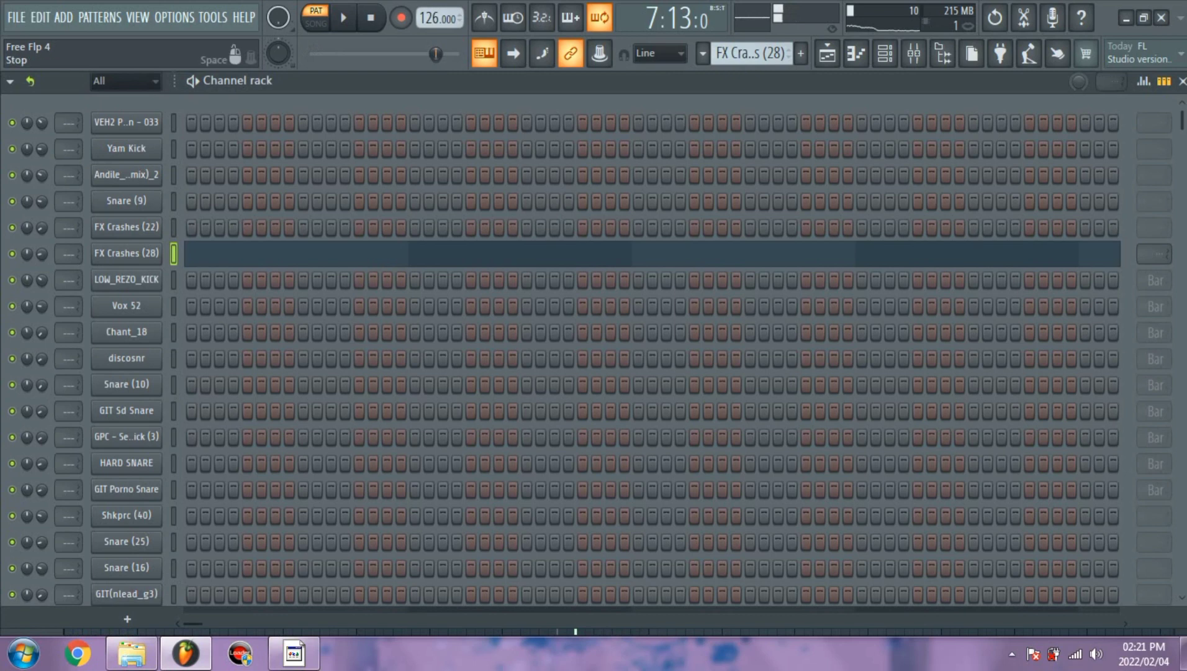
{"action": "left_click", "coordinate": [370, 17]}
Play the LOW_REZO_KICK pattern in the piano roll, and inspect the kick channel's sample settings.
{"action": "scroll", "coordinate": [748, 53], "scroll_direction": "down", "scroll_amount": 1}
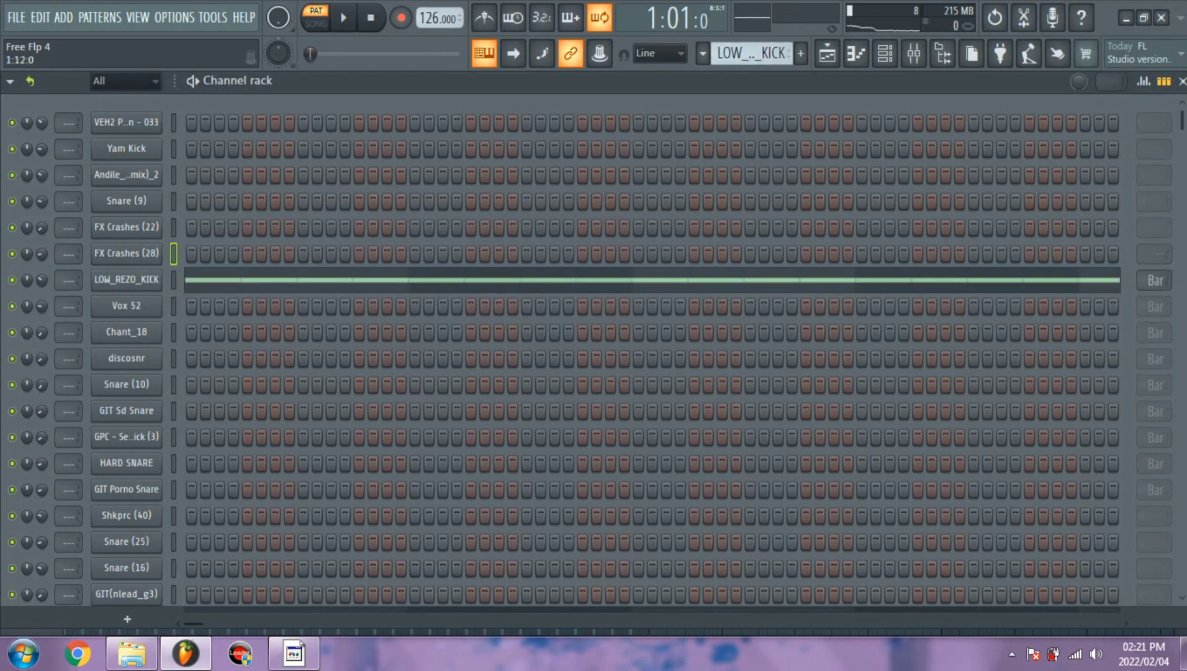
{"action": "left_click", "coordinate": [327, 280]}
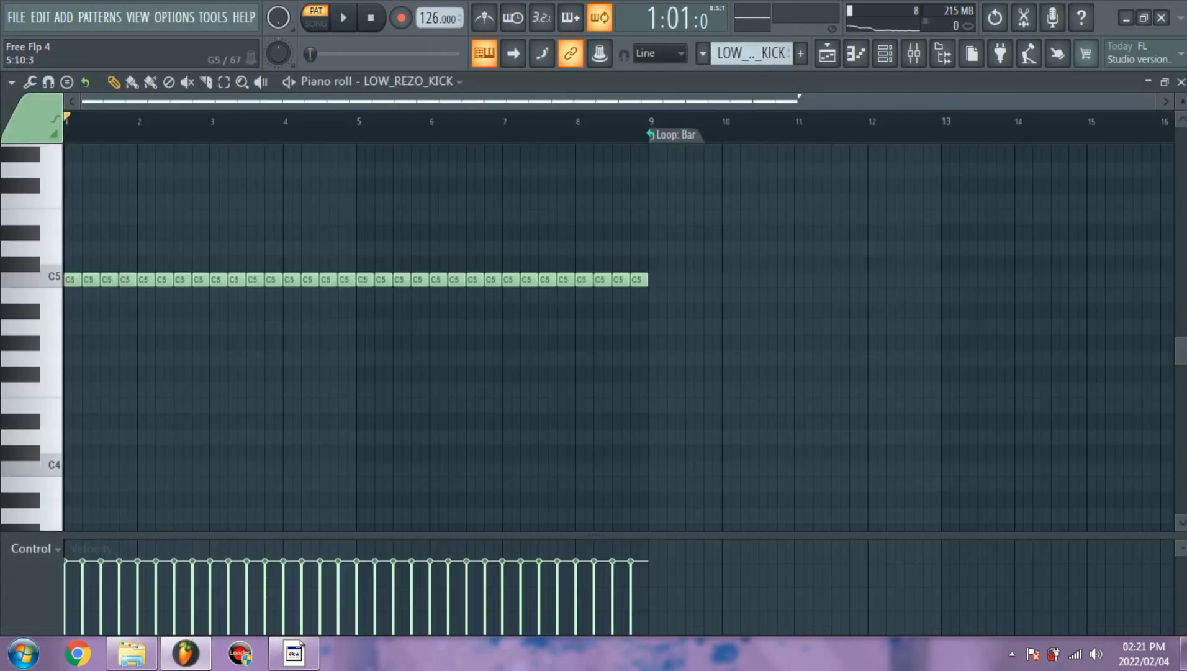
{"action": "key", "text": "space"}
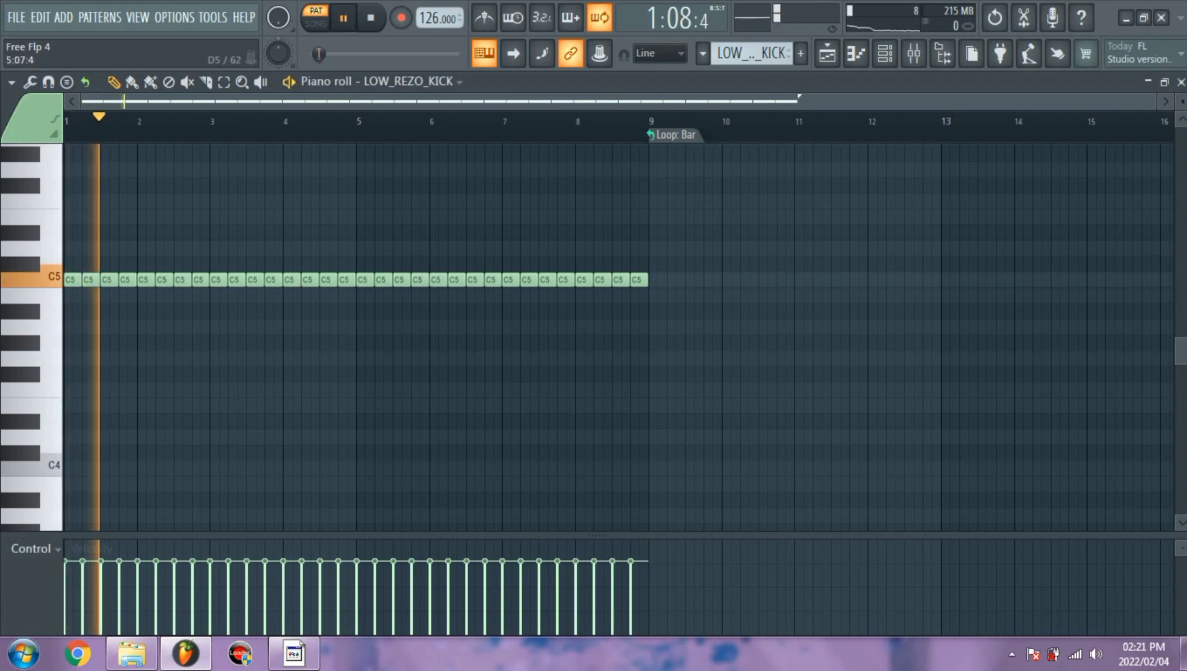
{"action": "left_click", "coordinate": [884, 53]}
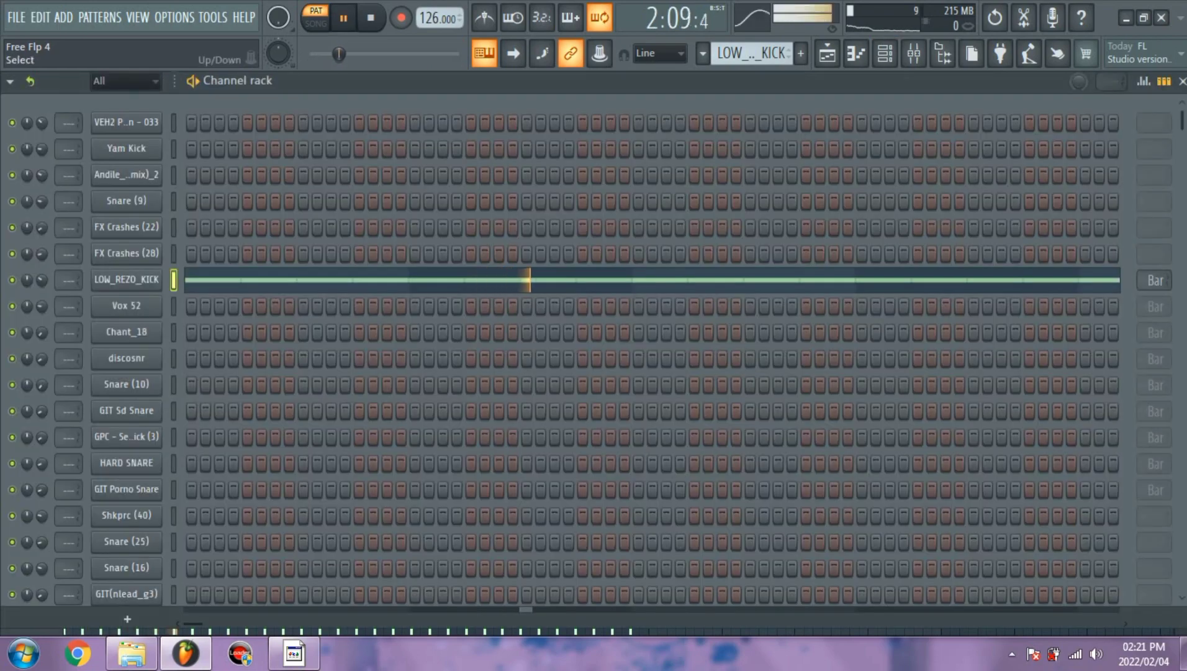
{"action": "left_click", "coordinate": [126, 280]}
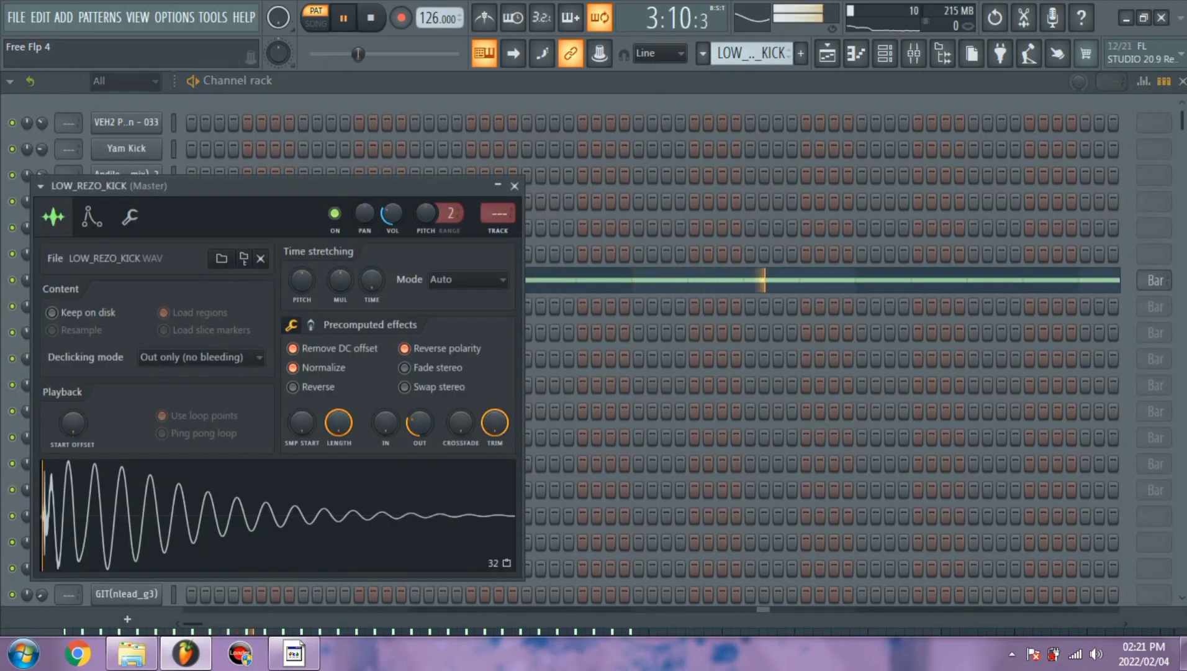
{"action": "left_click", "coordinate": [514, 186]}
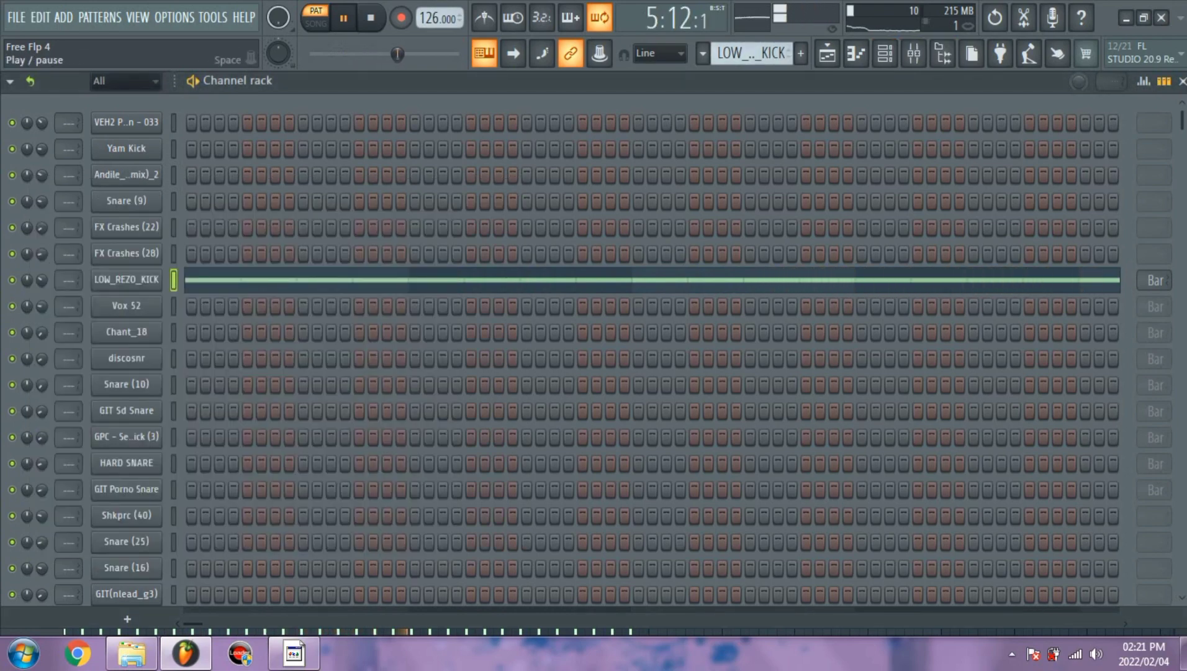
{"action": "left_click", "coordinate": [371, 18]}
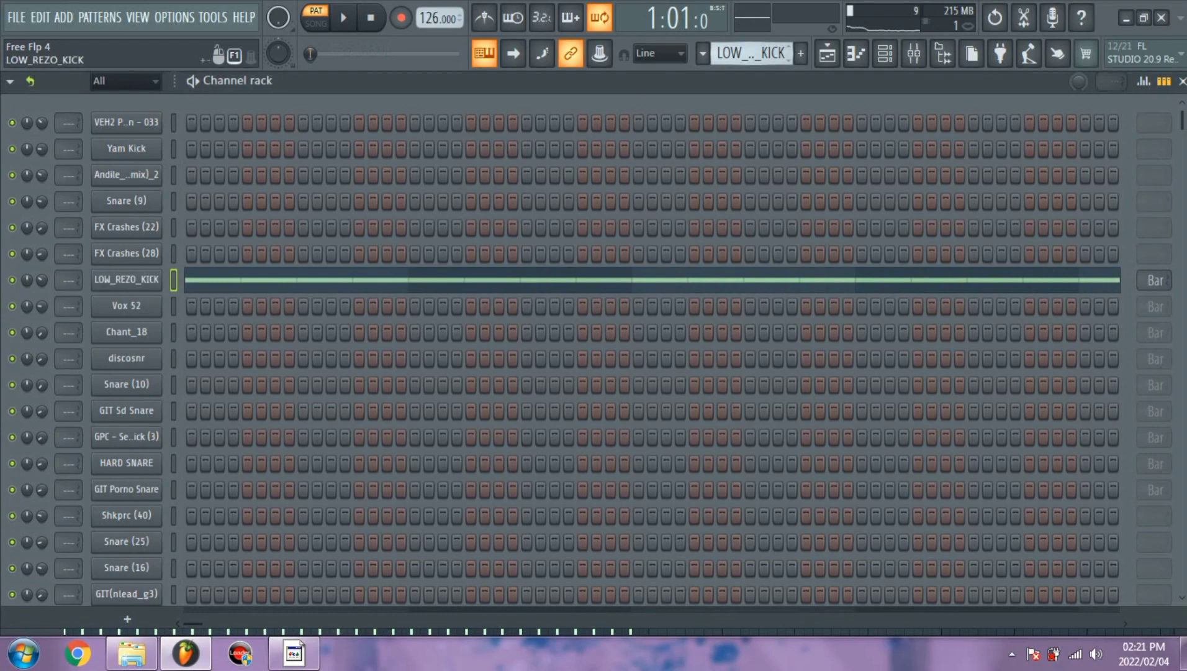
Inspect the Vox 52 channel's sample settings, and audition its pattern.
{"action": "scroll", "coordinate": [752, 54], "scroll_direction": "down", "scroll_amount": 1}
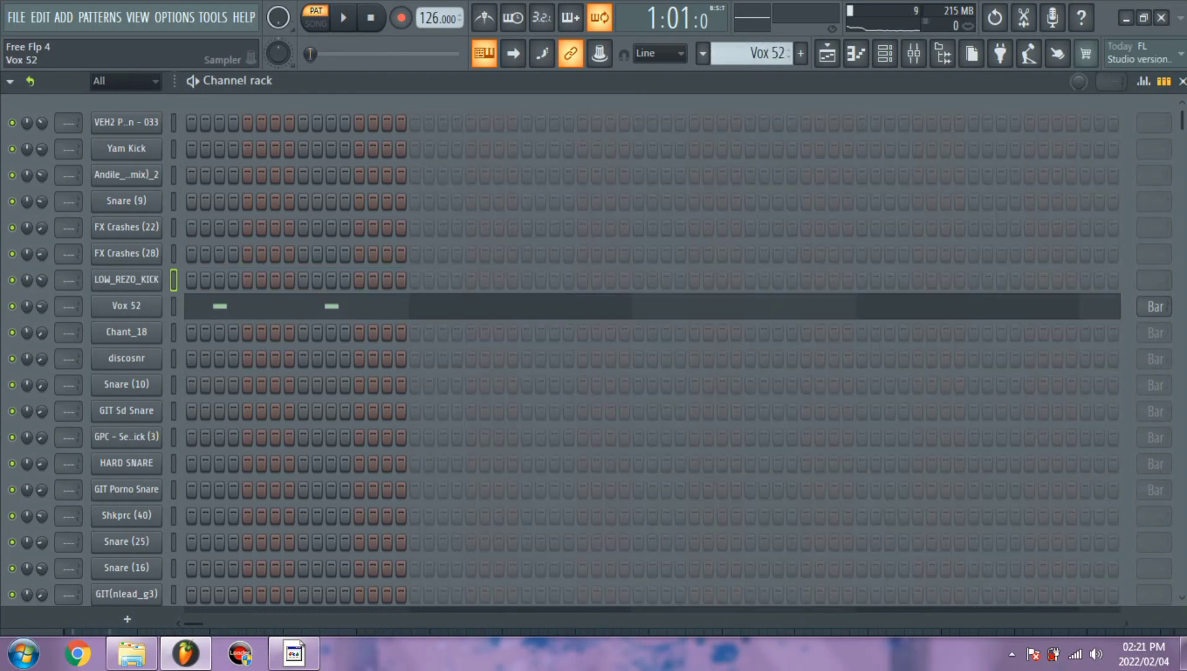
{"action": "left_click", "coordinate": [152, 309]}
{"action": "left_click", "coordinate": [160, 248]}
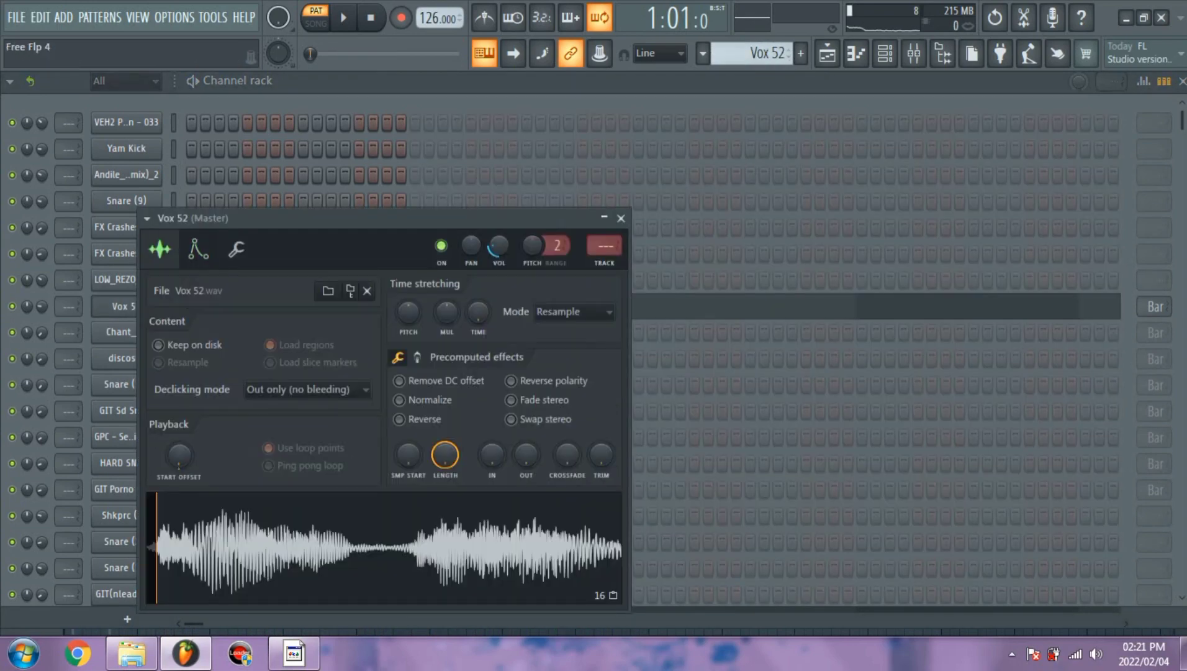
{"action": "left_click", "coordinate": [620, 218]}
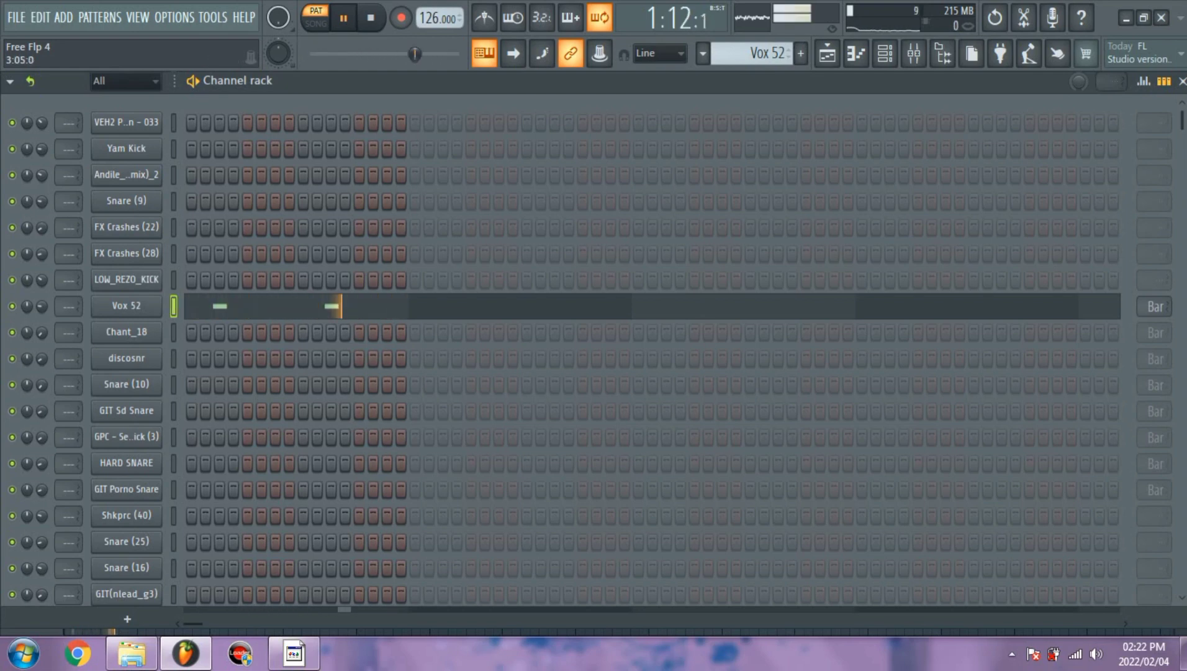
{"action": "key", "text": "space"}
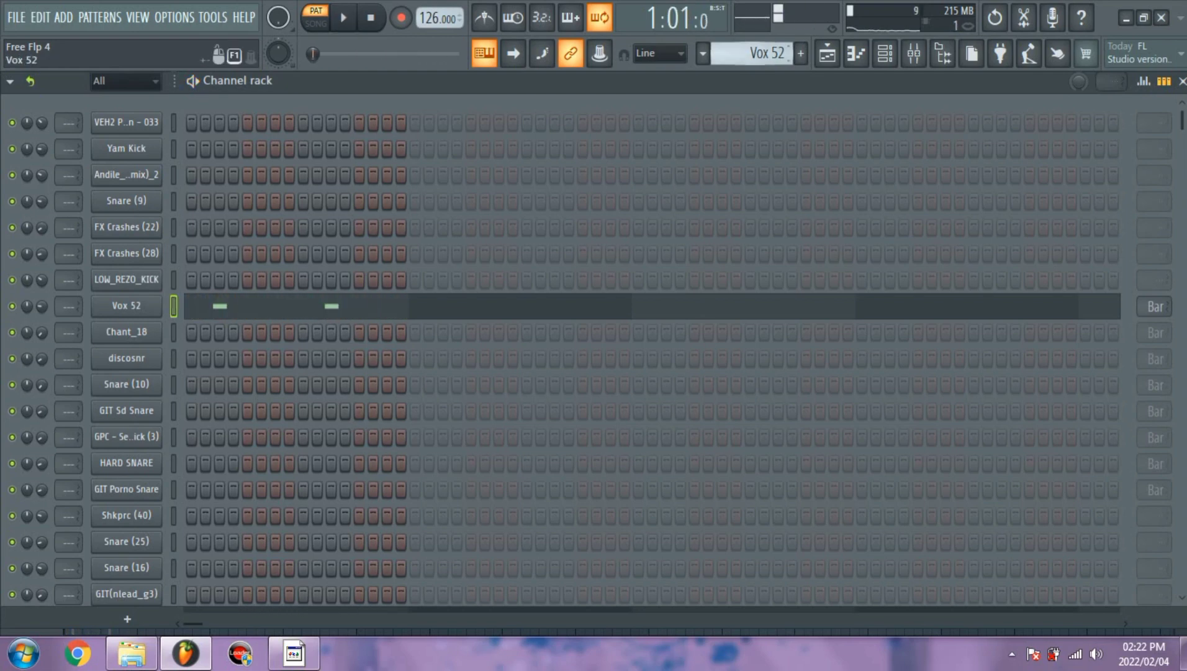
Audition the Chant_18 pattern while checking its sample settings, and move on to the discosnr pattern.
{"action": "scroll", "coordinate": [754, 53], "scroll_direction": "down", "scroll_amount": 1}
{"action": "key", "text": "space"}
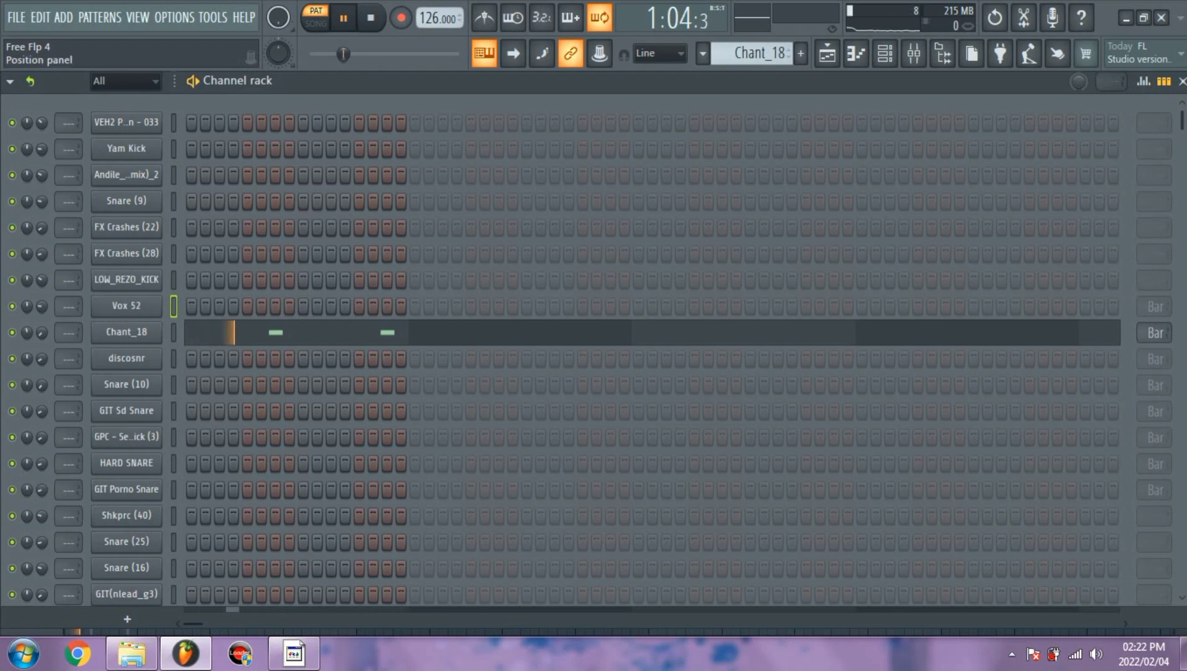
{"action": "left_click", "coordinate": [126, 332]}
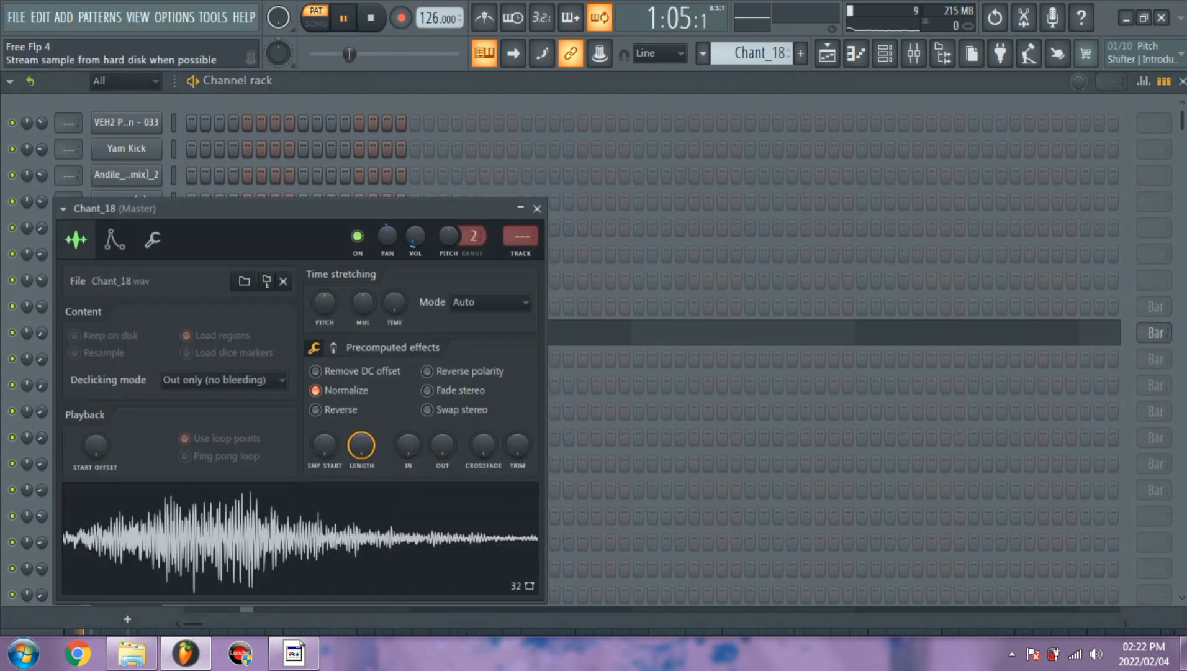
{"action": "left_click", "coordinate": [537, 208]}
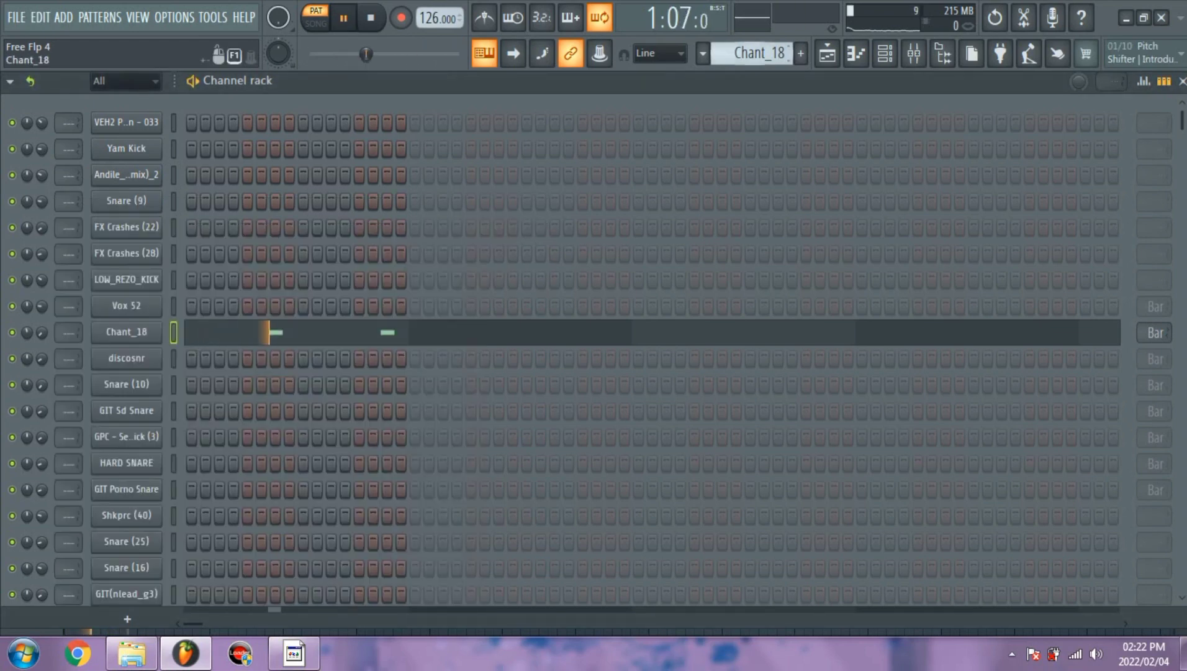
{"action": "key", "text": "space"}
{"action": "scroll", "coordinate": [754, 53], "scroll_direction": "down", "scroll_amount": 1}
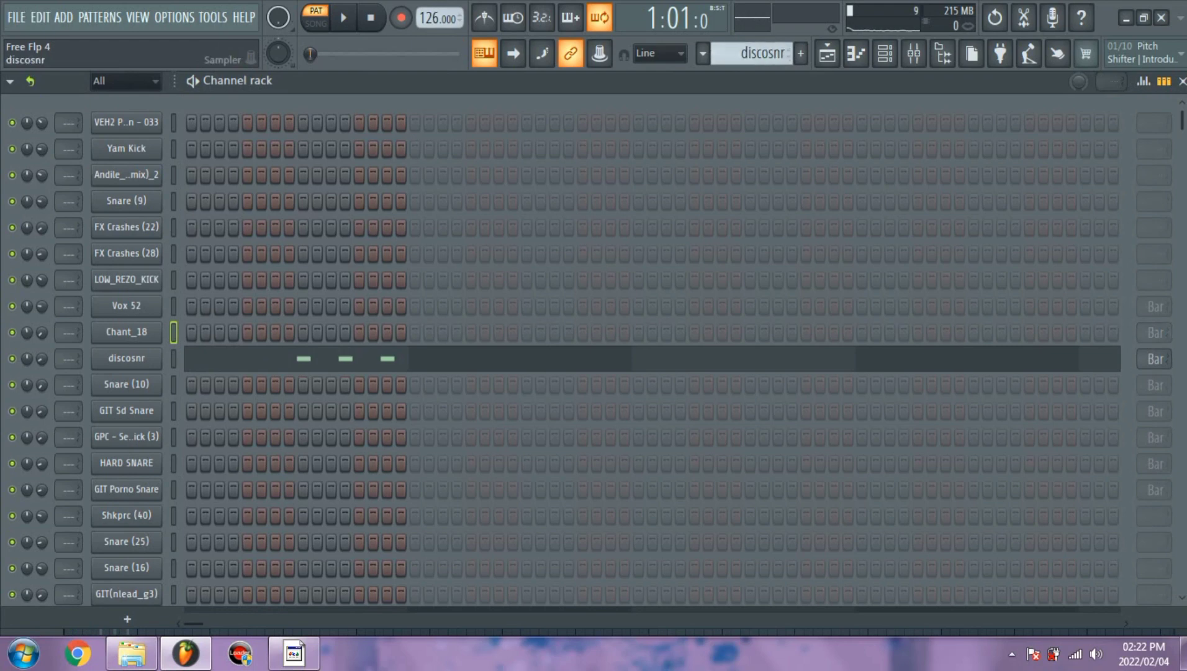
Inspect the discosnr channel's sample settings, and play its pattern in the piano roll.
{"action": "left_click", "coordinate": [126, 358]}
{"action": "left_click", "coordinate": [605, 277]}
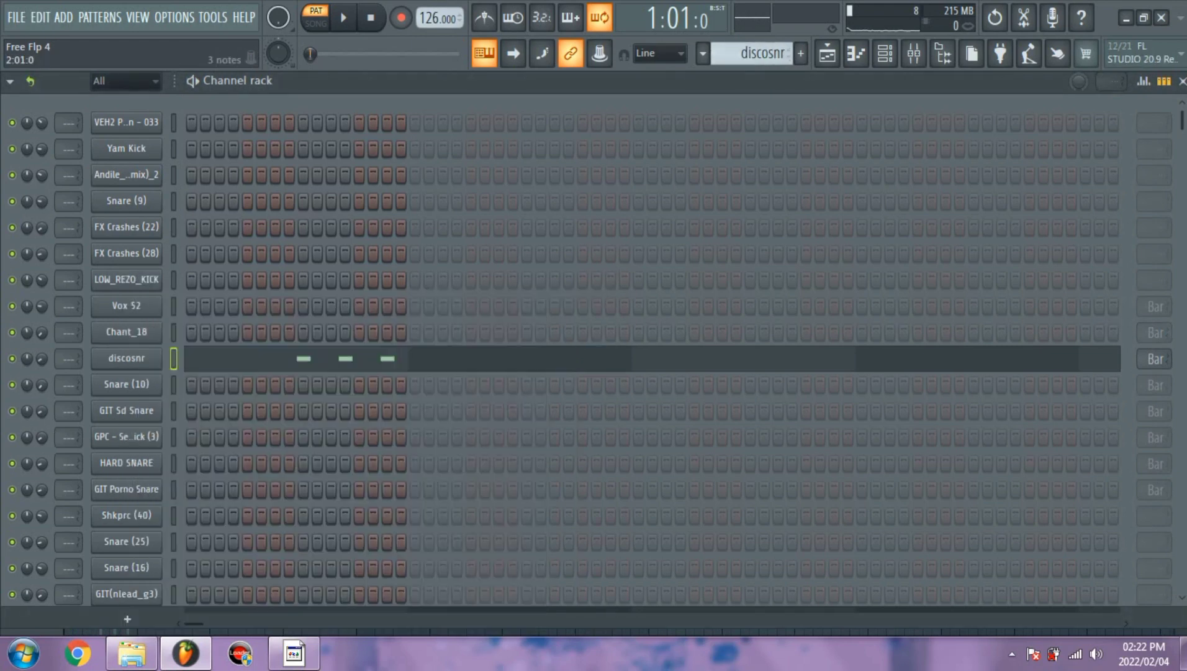
{"action": "left_click", "coordinate": [404, 357]}
{"action": "key", "text": "space"}
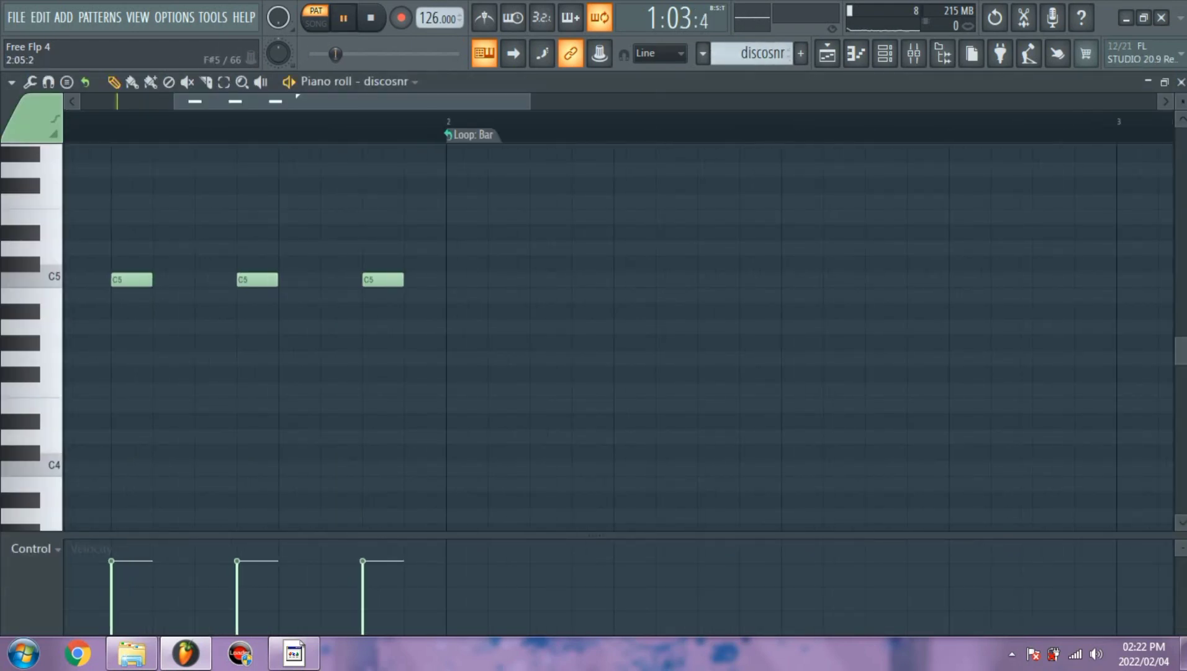
{"action": "key", "text": "space"}
{"action": "left_click", "coordinate": [885, 54]}
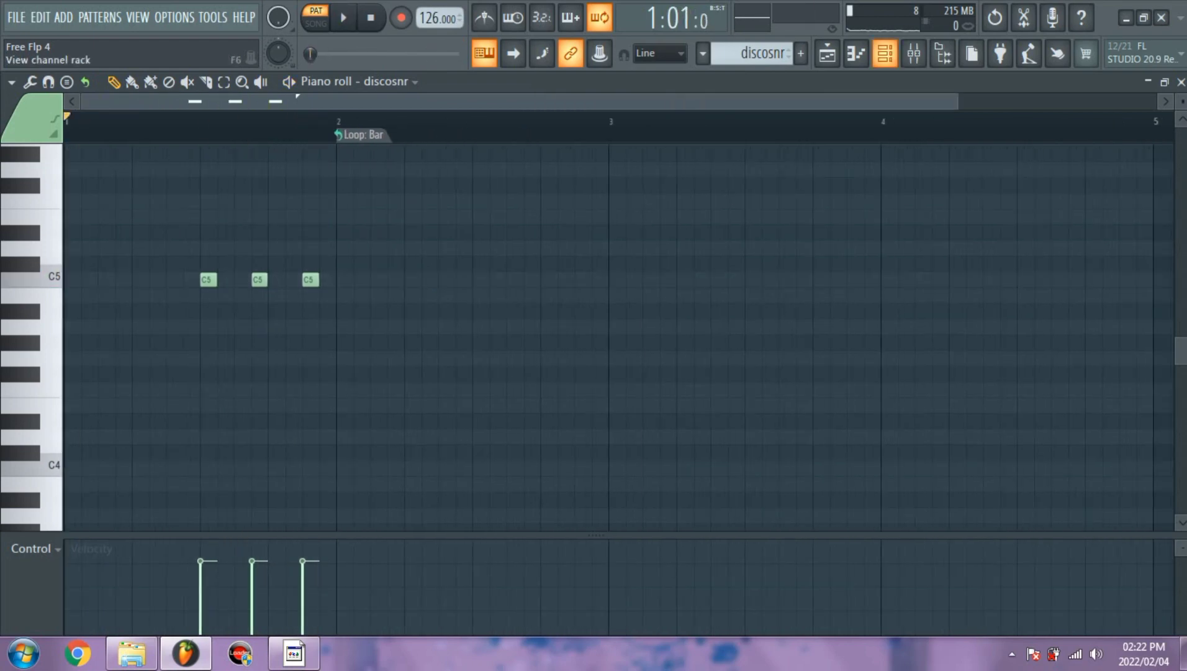
Switch to the Snare (10) pattern, and audition its notes in the piano roll.
{"action": "key", "text": "KP_Add"}
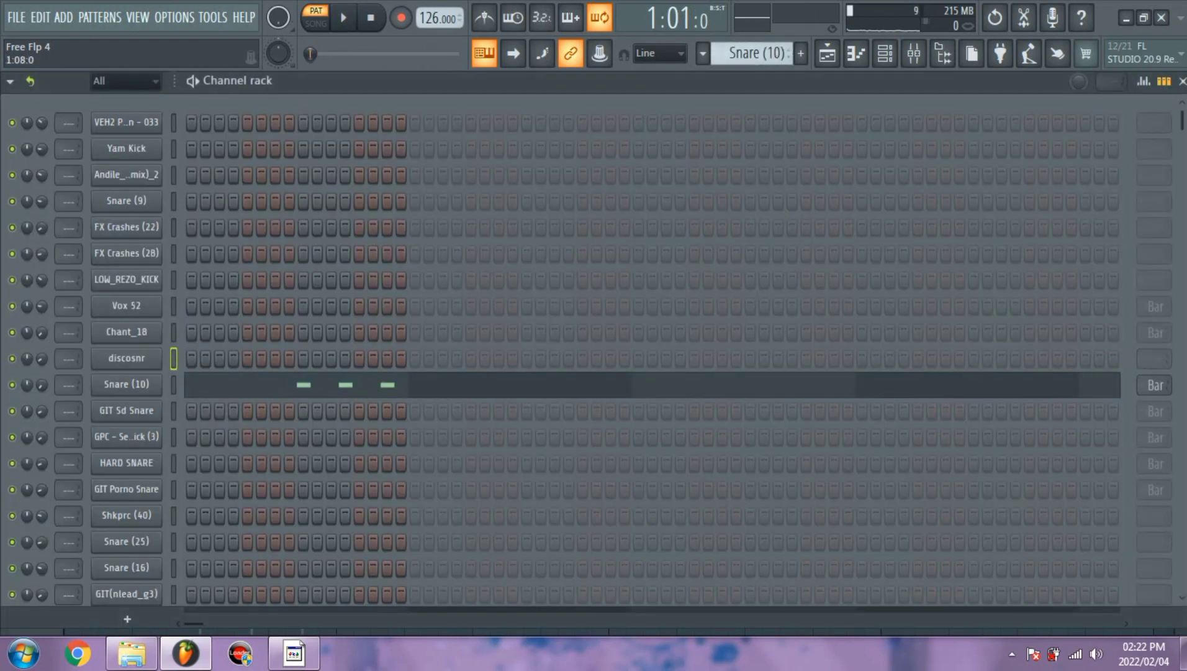
{"action": "left_click", "coordinate": [885, 53]}
{"action": "key", "text": "space"}
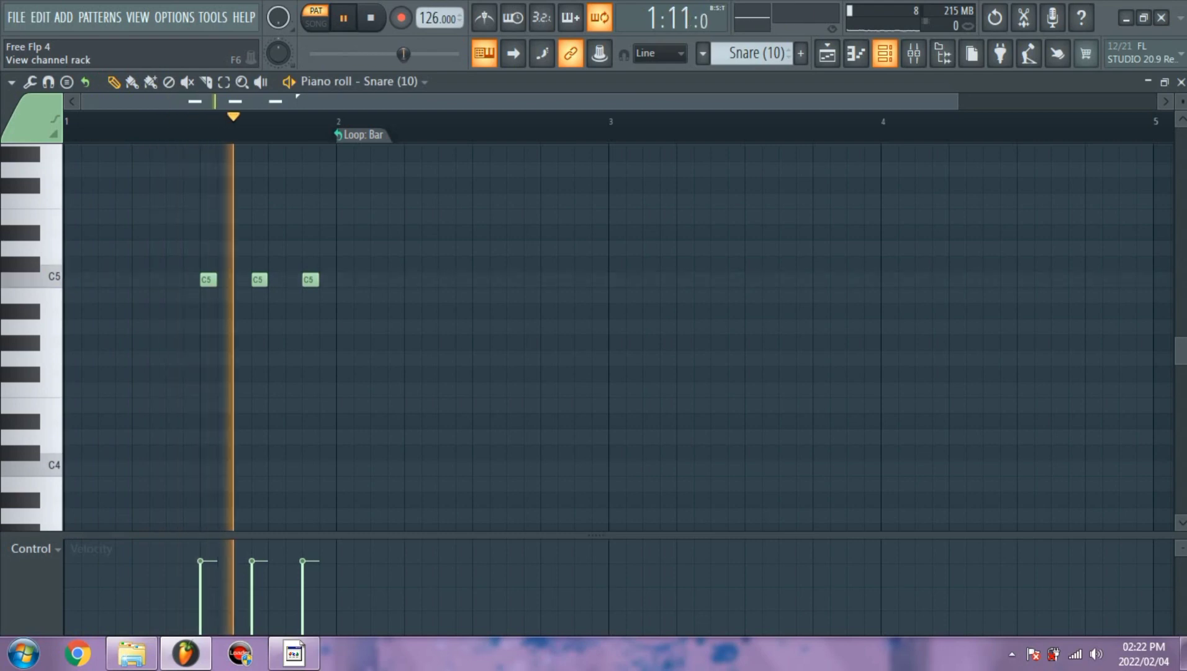
{"action": "left_click", "coordinate": [885, 53]}
{"action": "key", "text": "space"}
Move on to the GIT Sd Snare pattern, and play its notes in the piano roll.
{"action": "scroll", "coordinate": [754, 54], "scroll_direction": "down", "scroll_amount": 1}
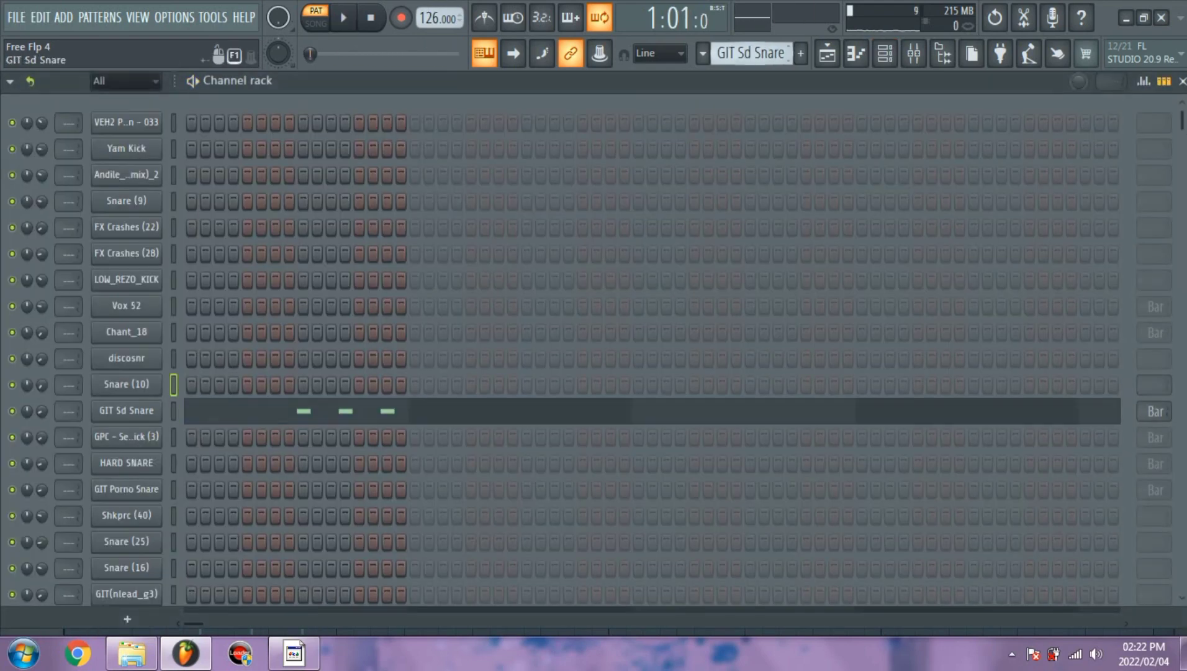
{"action": "left_click", "coordinate": [885, 53]}
{"action": "key", "text": "space"}
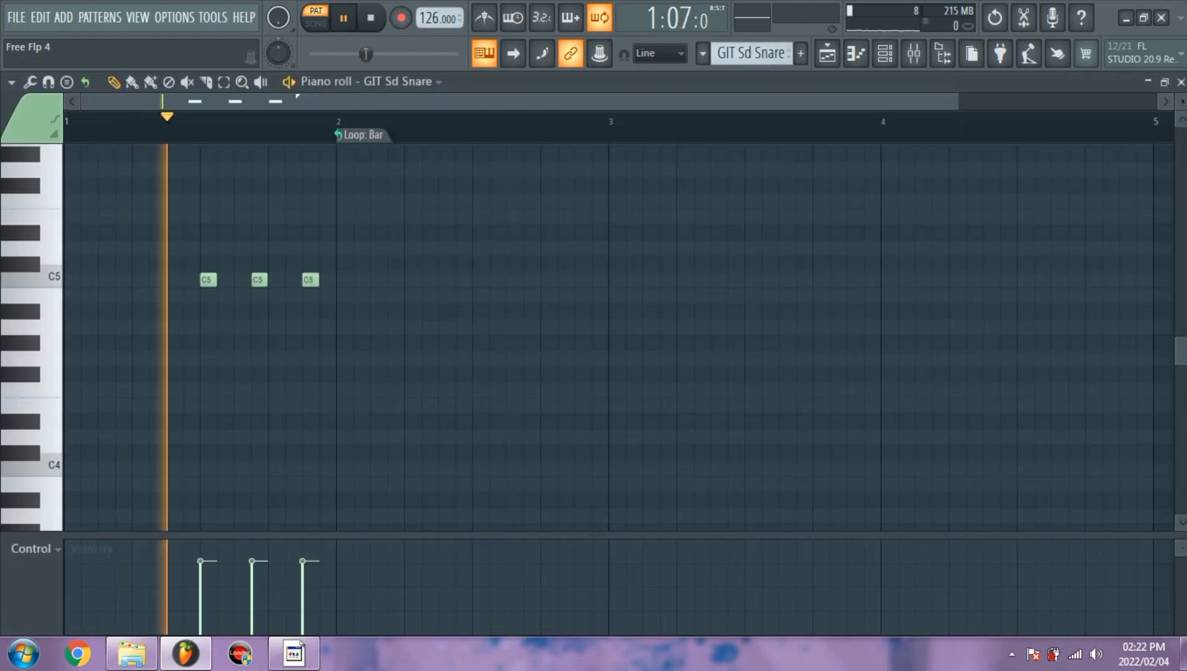
{"action": "left_click", "coordinate": [884, 53]}
{"action": "key", "text": "space"}
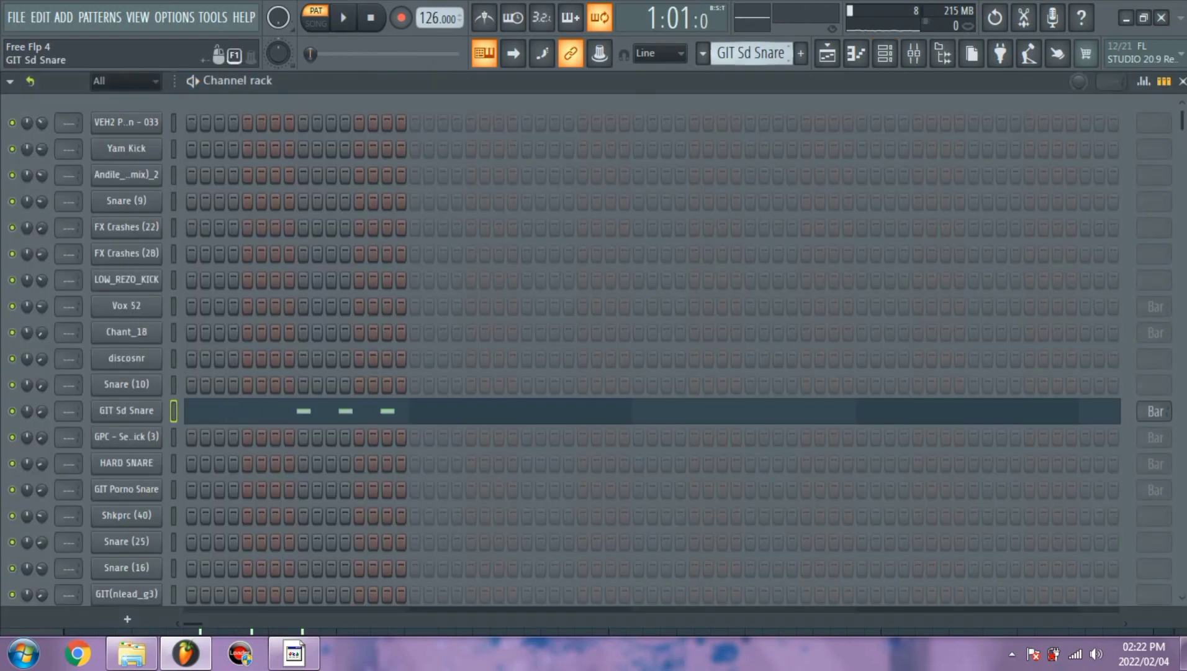
Inspect the sample settings of the GPC - Secondary Kick (3) channel, and audition its pattern in the piano roll and channel rack.
{"action": "scroll", "coordinate": [754, 53], "scroll_direction": "down", "scroll_amount": 1}
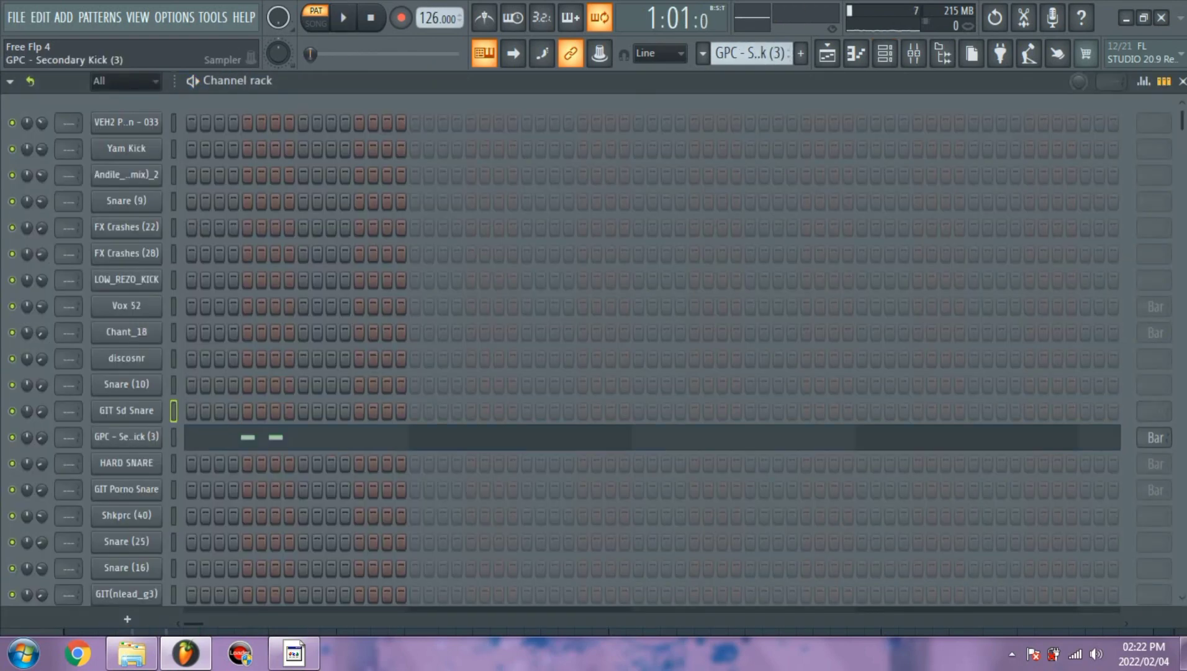
{"action": "left_click", "coordinate": [127, 437]}
{"action": "left_click", "coordinate": [537, 209]}
{"action": "key", "text": "space"}
{"action": "left_click", "coordinate": [857, 54]}
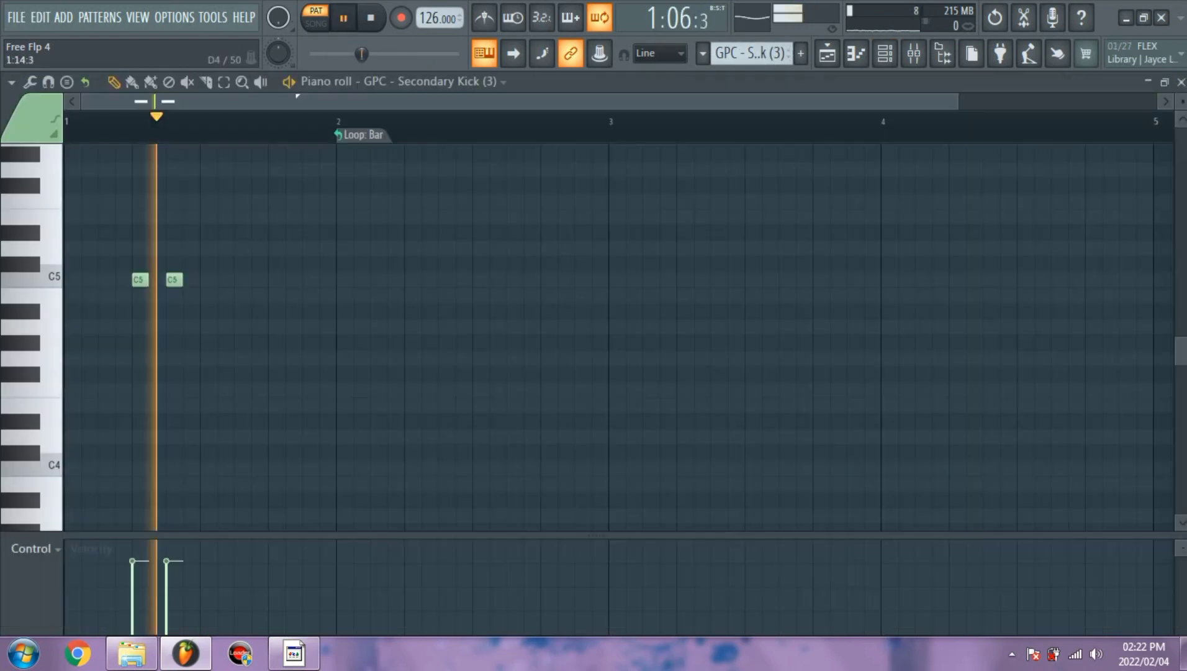
{"action": "left_click", "coordinate": [856, 54]}
{"action": "key", "text": "space"}
{"action": "key", "text": "space"}
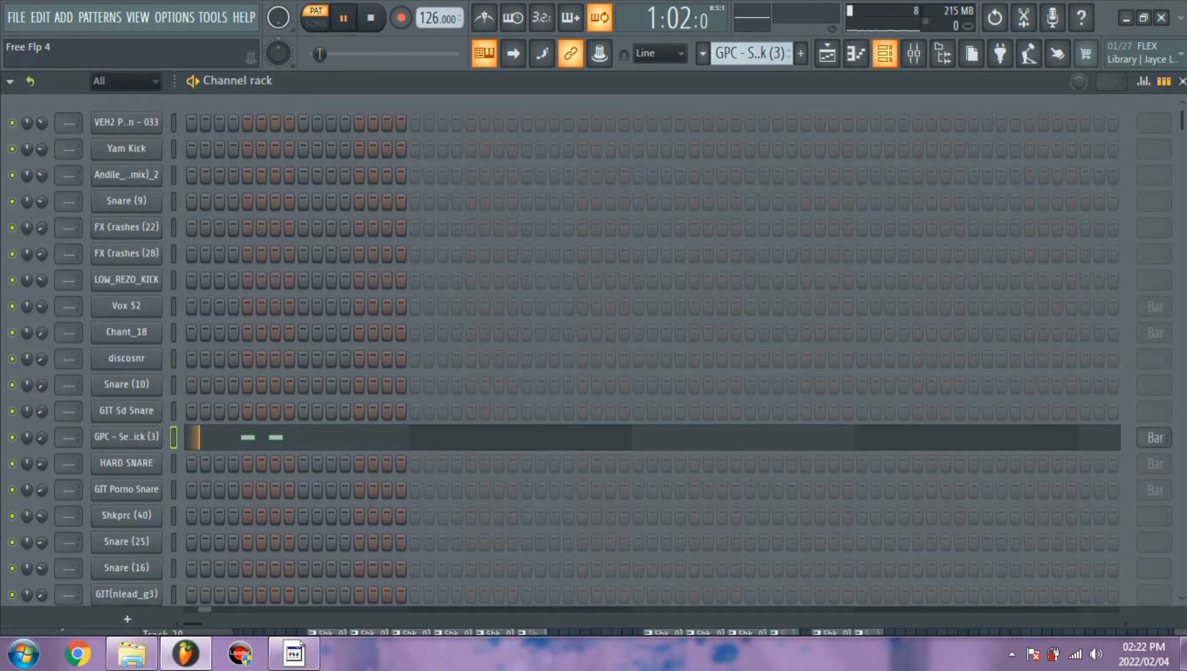
{"action": "key", "text": "F6"}
{"action": "key", "text": "space"}
{"action": "key", "text": "F6"}
Check the HARD SNARE channel's sample settings, and play its pattern in the piano roll.
{"action": "scroll", "coordinate": [751, 54], "scroll_direction": "up", "scroll_amount": 1}
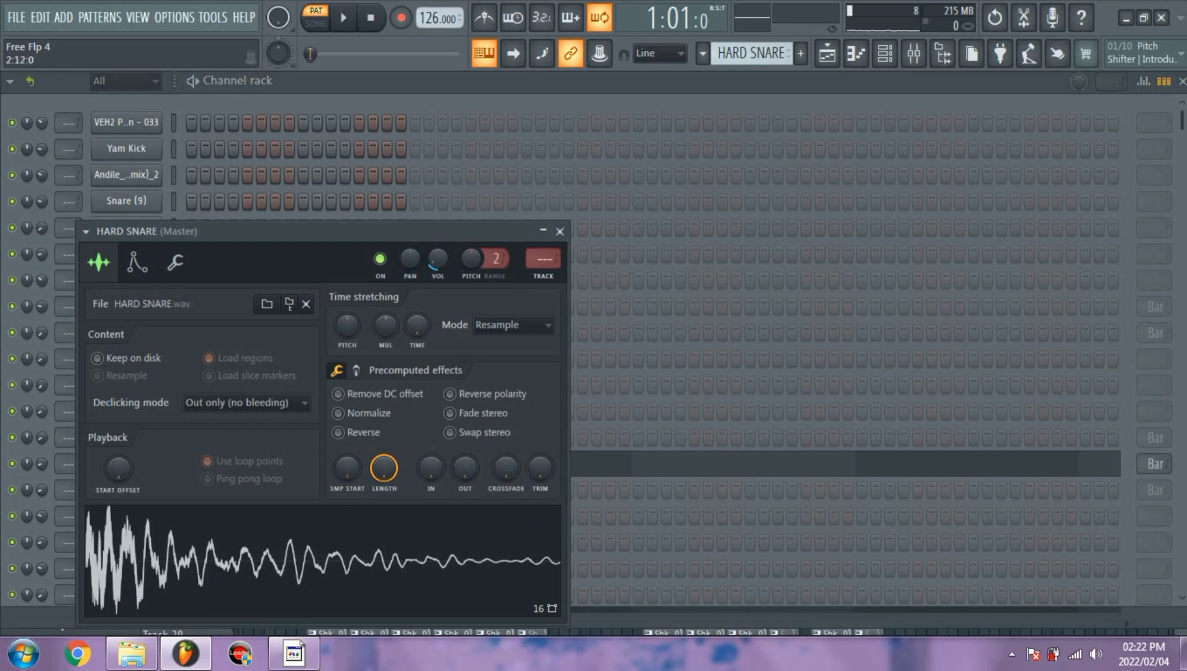
{"action": "left_click", "coordinate": [559, 231]}
{"action": "key", "text": "space"}
{"action": "left_click", "coordinate": [423, 463]}
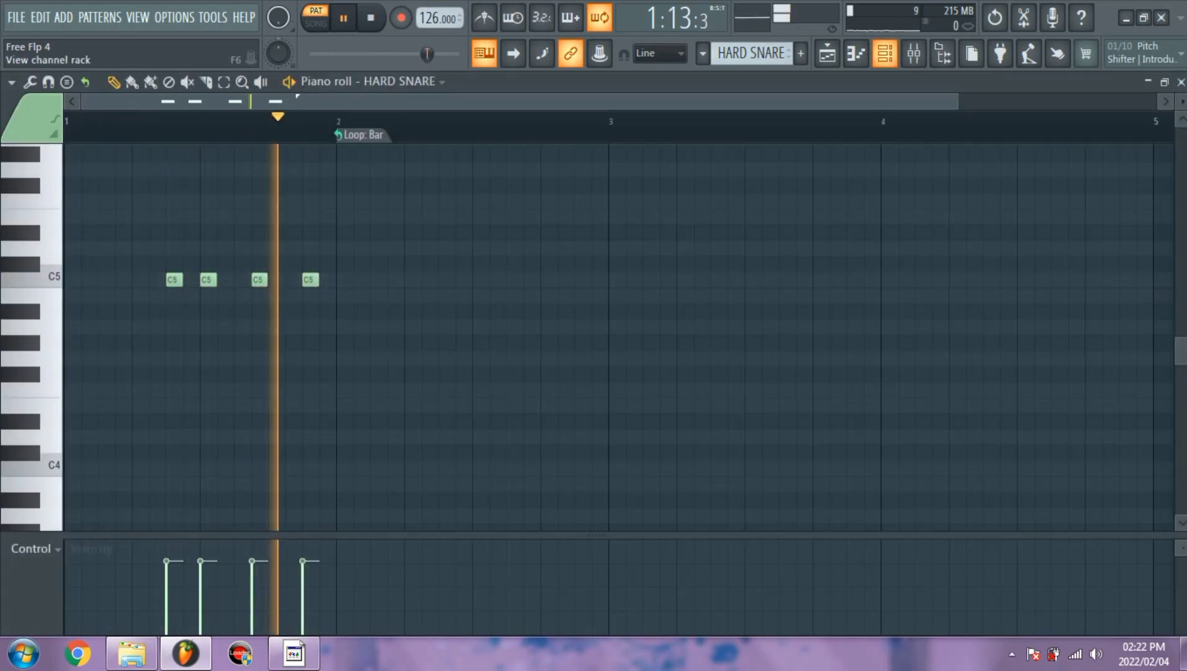
{"action": "key", "text": "space"}
{"action": "key", "text": "F6"}
Select the GIT Porno Snare pattern, and audition its notes in the piano roll.
{"action": "key", "text": "KP_Add"}
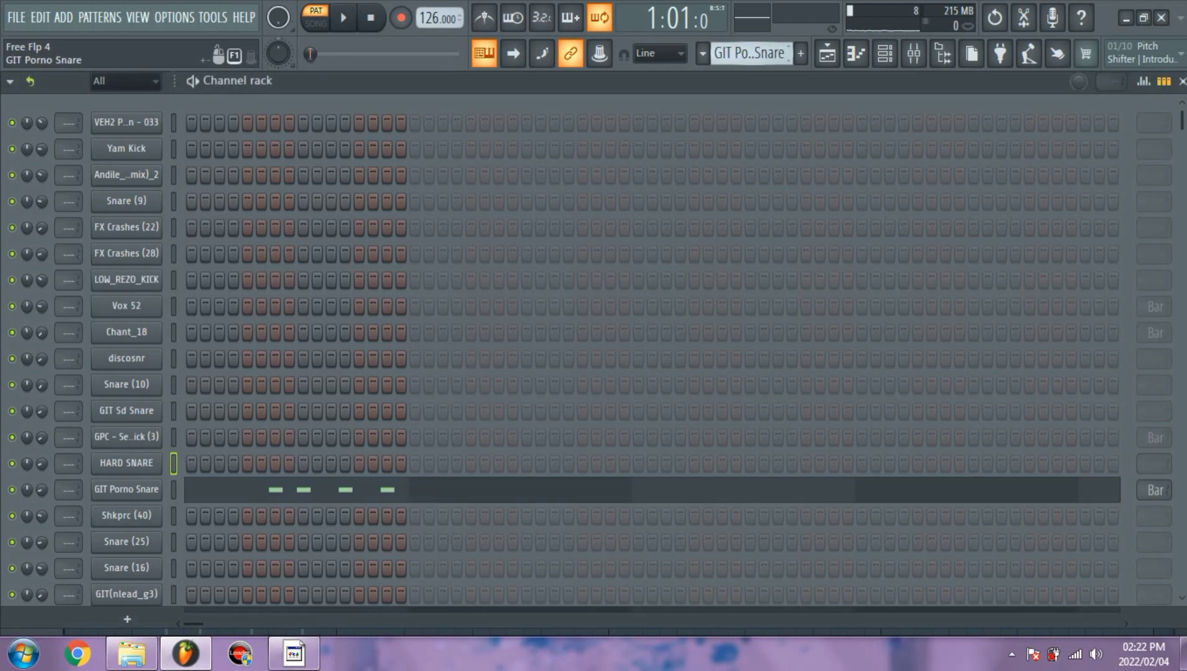
{"action": "left_click", "coordinate": [326, 489]}
{"action": "key", "text": "space"}
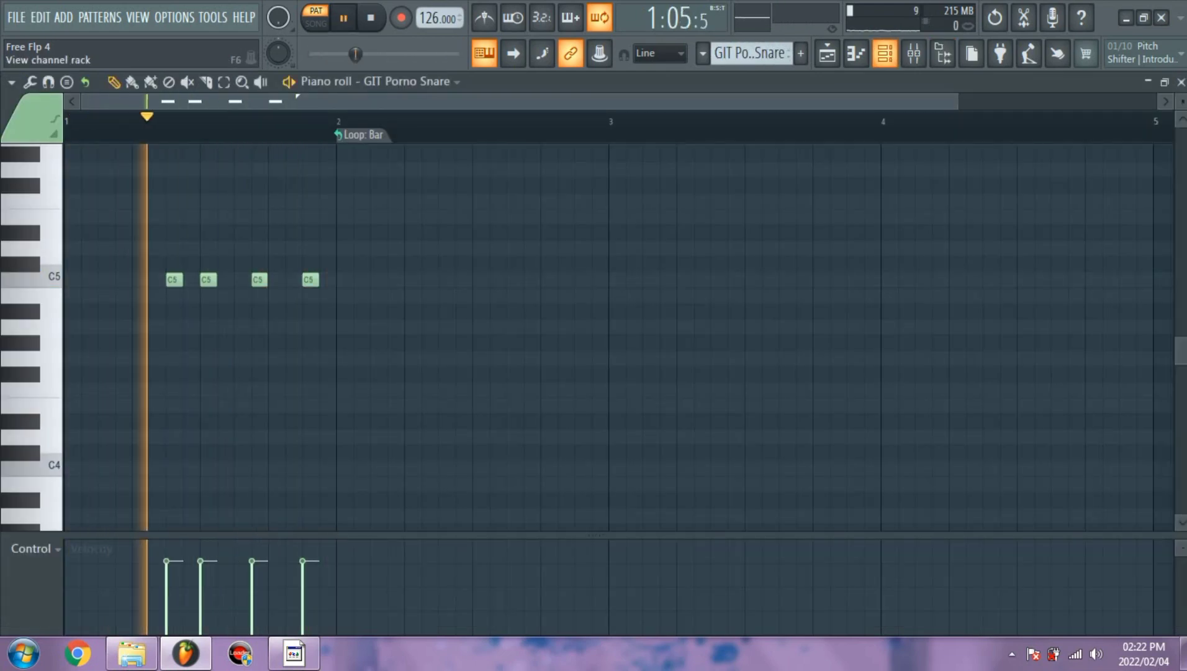
{"action": "key", "text": "F6"}
Select the Shkprc (40) pattern, and play its notes in the piano roll with all three note groups in view.
{"action": "key", "text": "KP_Add"}
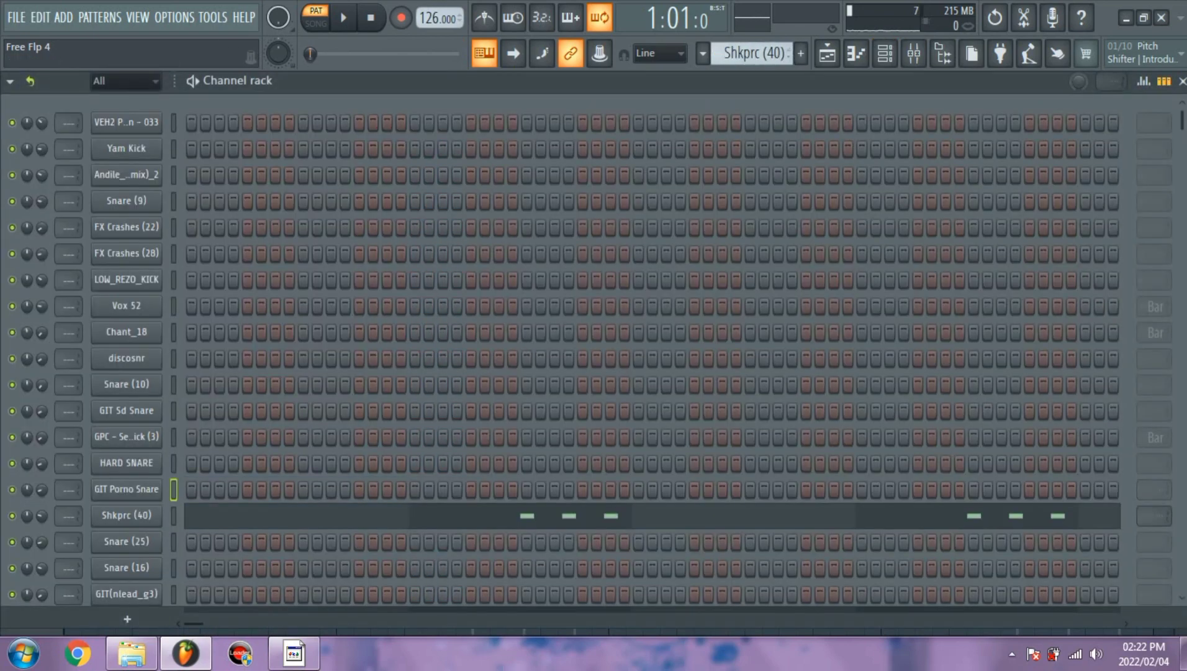
{"action": "key", "text": "F7"}
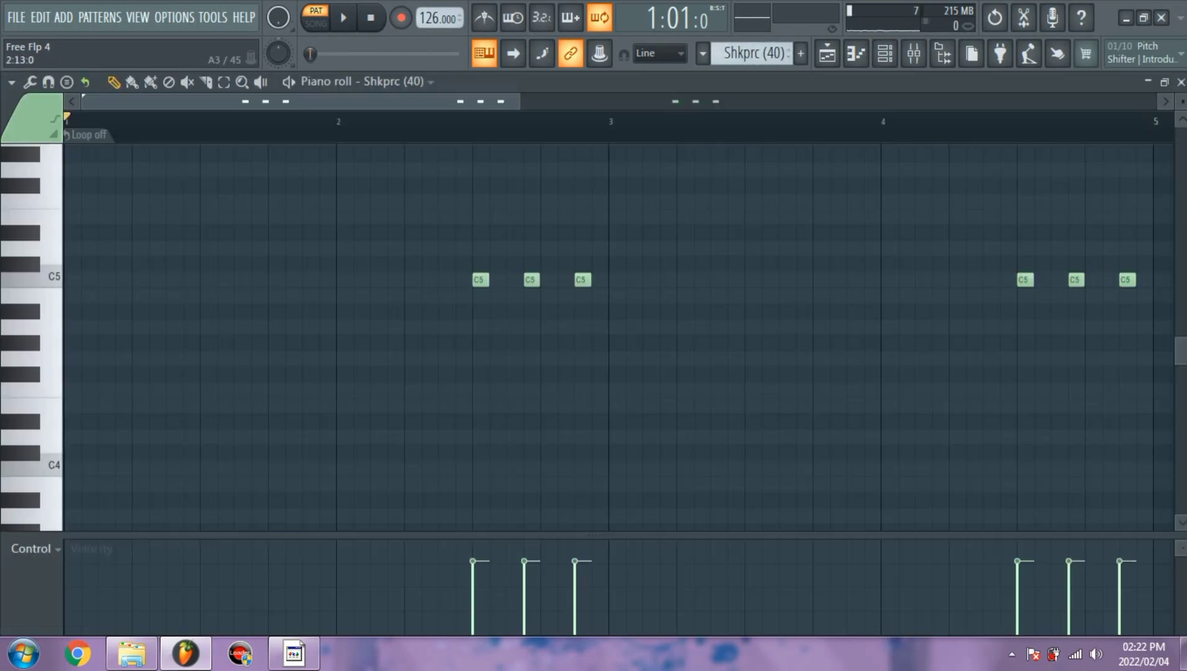
{"action": "key", "text": "space"}
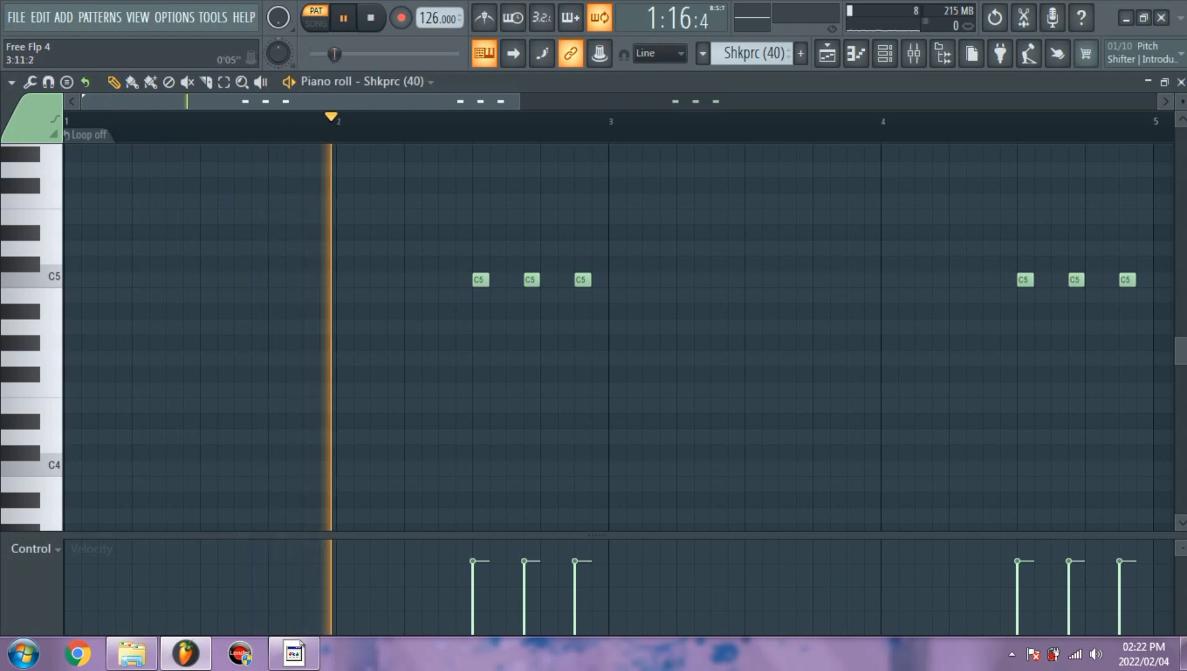
{"action": "left_click_drag", "start_coordinate": [519, 101], "coordinate": [878, 101]}
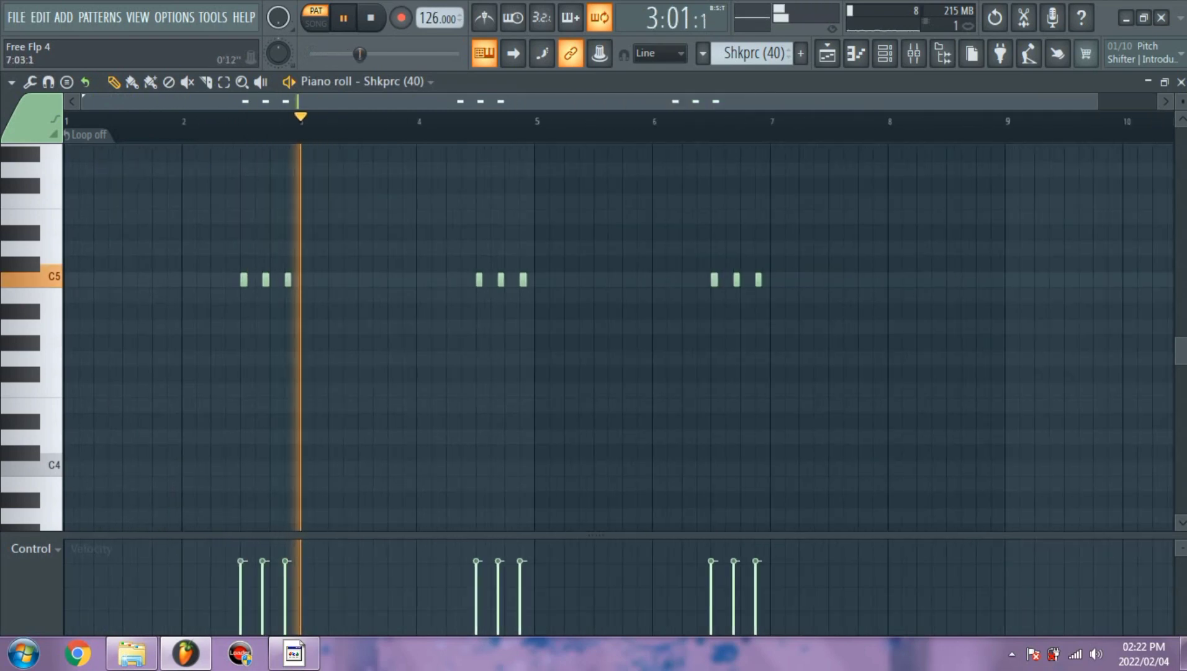
{"action": "left_click", "coordinate": [884, 54]}
{"action": "key", "text": "space"}
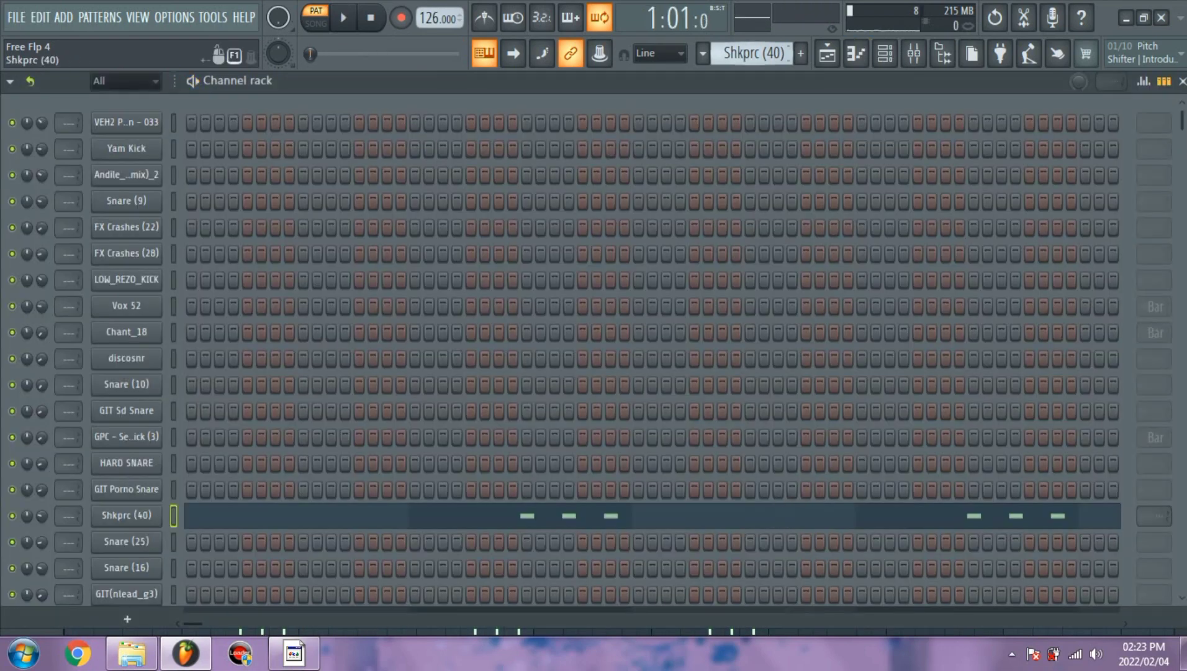
Play the Snare (25) pattern from bar 4 in the piano roll, and audition the Snare (16) pattern.
{"action": "scroll", "coordinate": [753, 53], "scroll_direction": "down", "scroll_amount": 1}
{"action": "scroll", "coordinate": [695, 298], "scroll_direction": "down", "scroll_amount": 4}
{"action": "left_click", "coordinate": [681, 221]}
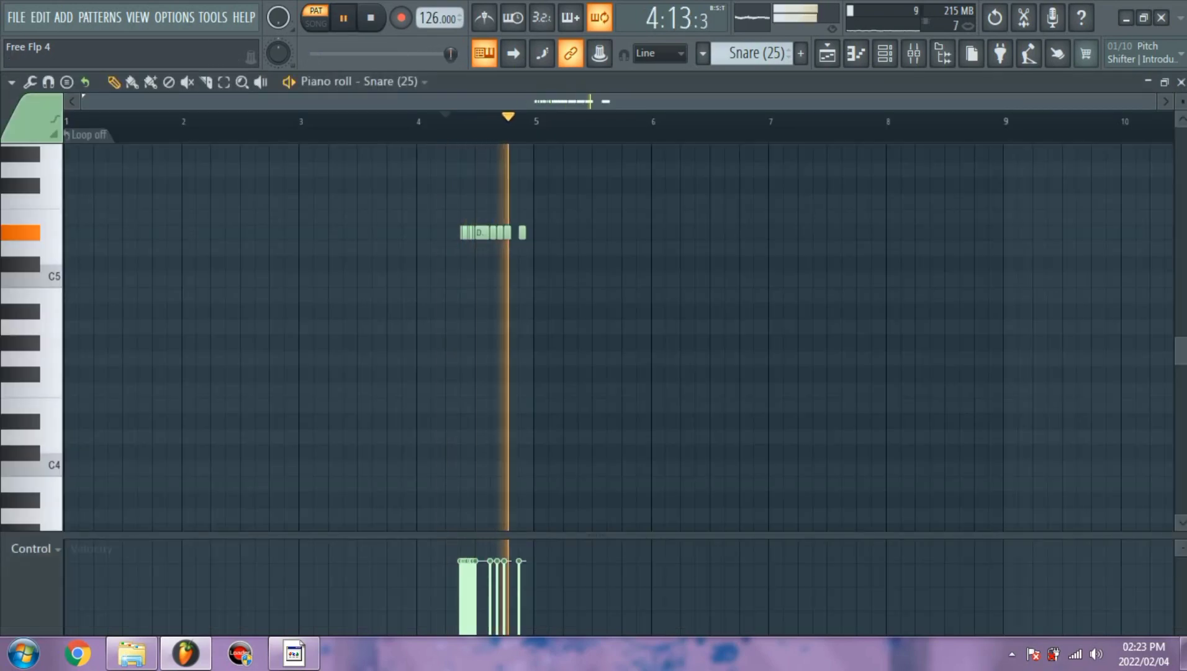
{"action": "key", "text": "space"}
{"action": "left_click", "coordinate": [885, 54]}
{"action": "scroll", "coordinate": [753, 53], "scroll_direction": "down", "scroll_amount": 1}
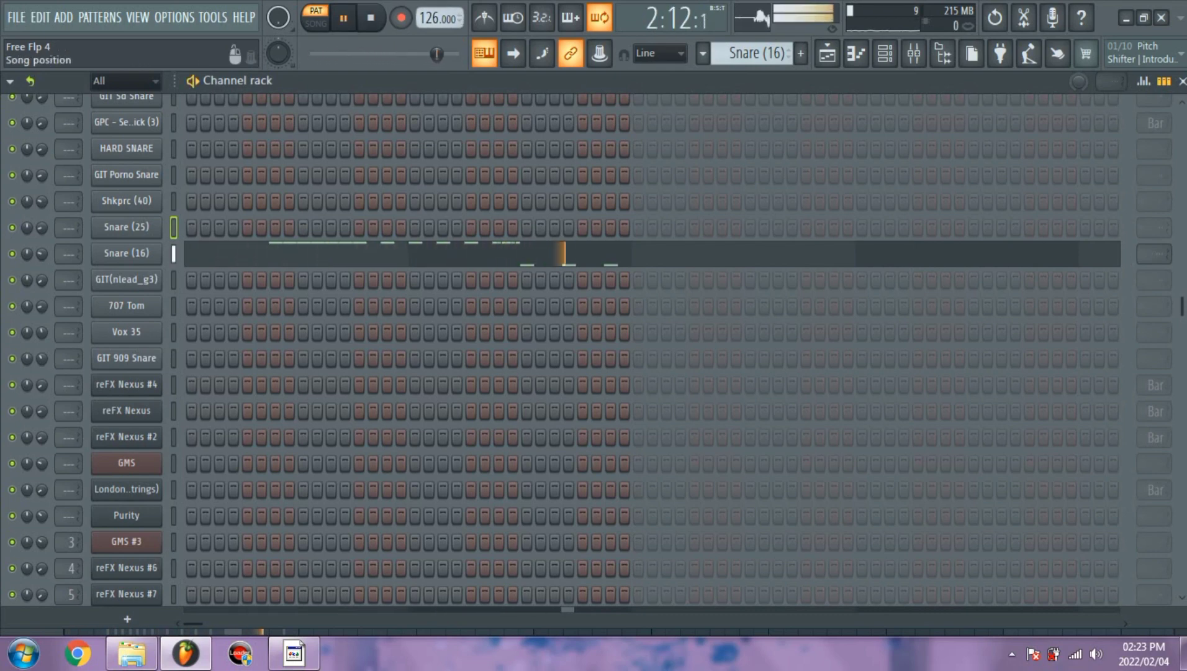
{"action": "key", "text": "space"}
Inspect the GIT(nlead_g3) channel's sample settings, and play its sustained note in the piano roll.
{"action": "key", "text": "KP_Add"}
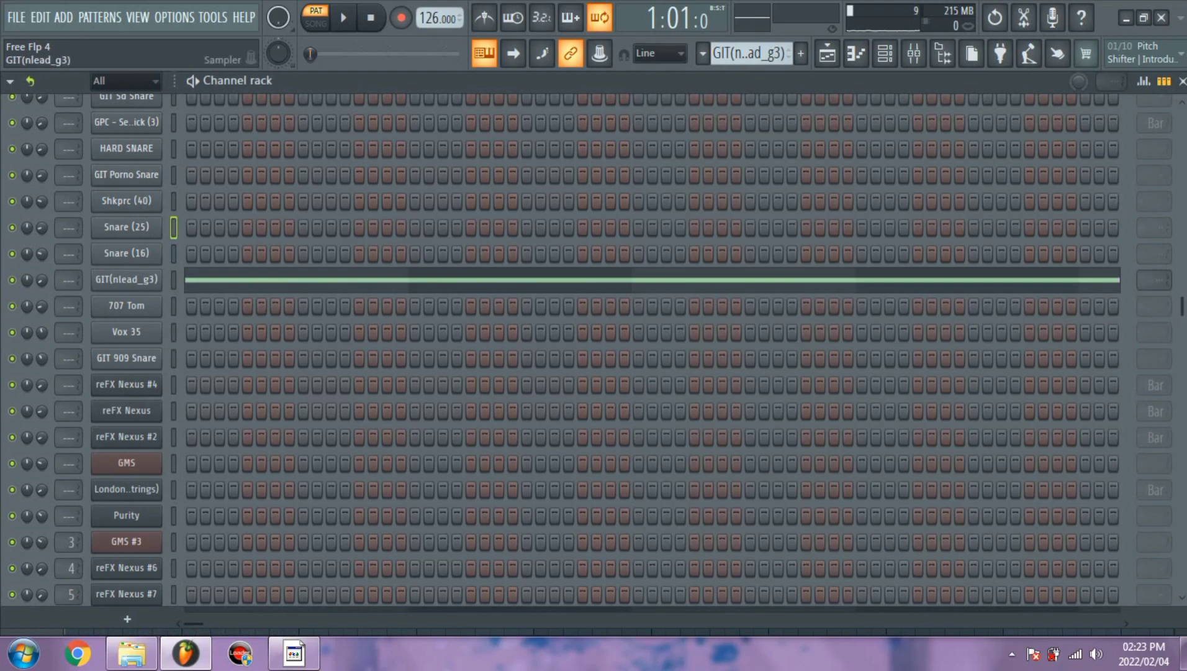
{"action": "left_click", "coordinate": [126, 280]}
{"action": "left_click", "coordinate": [711, 167]}
{"action": "left_click", "coordinate": [507, 279]}
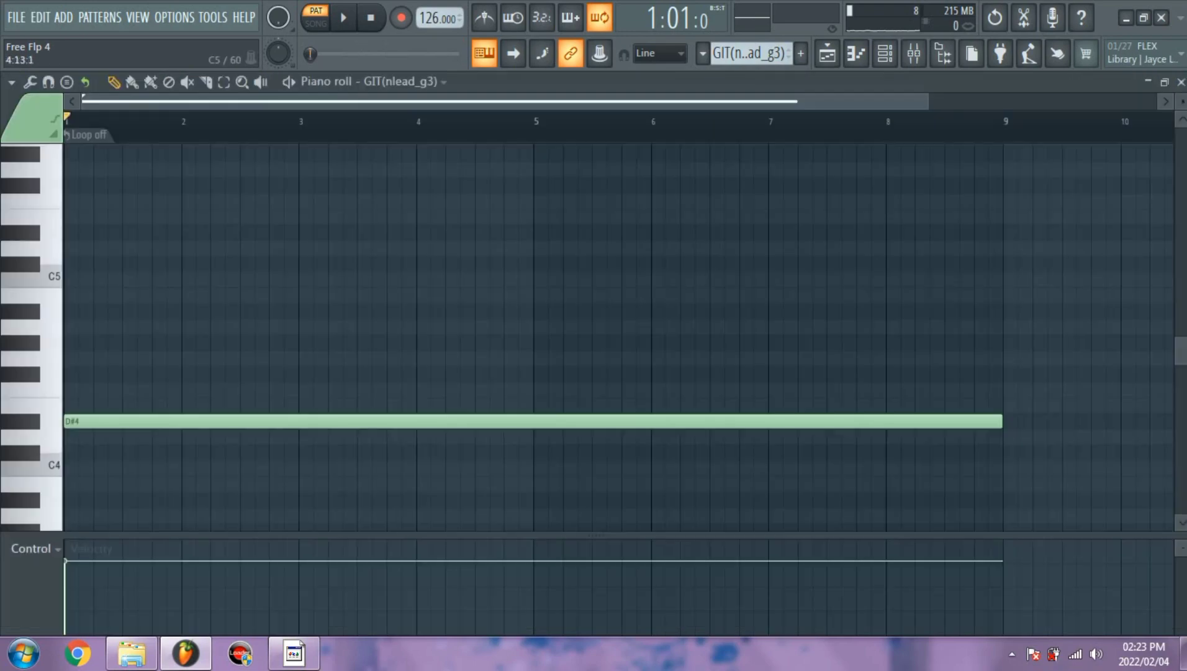
{"action": "scroll", "coordinate": [586, 124], "scroll_direction": "down", "scroll_amount": 2}
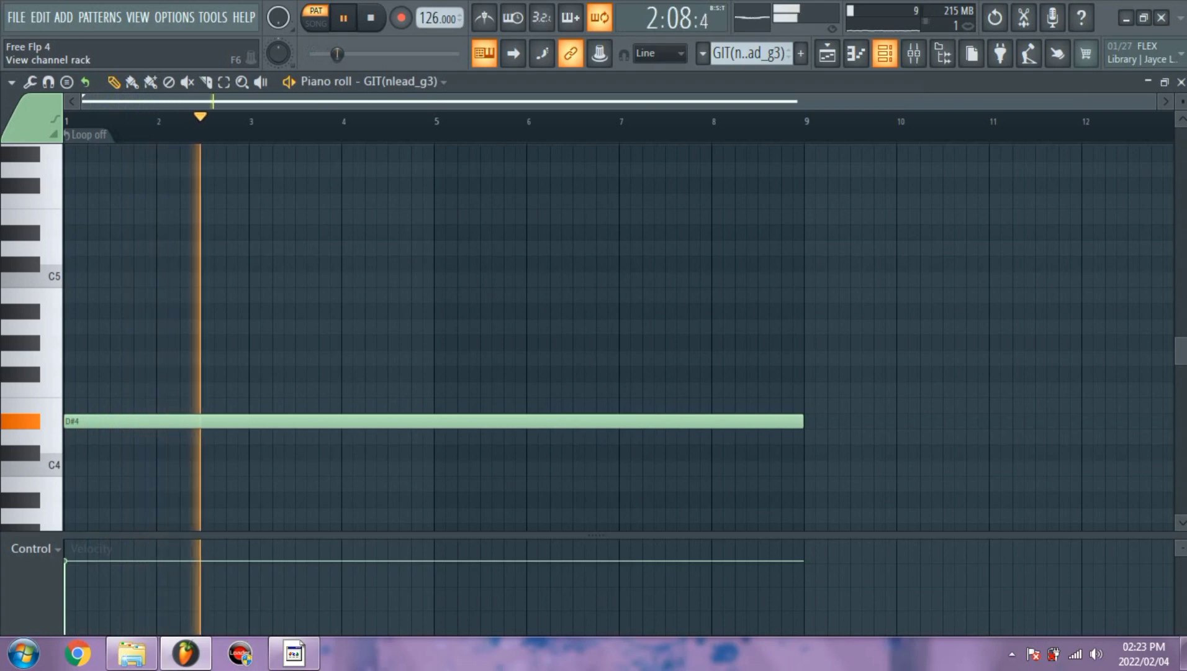
{"action": "left_click", "coordinate": [885, 54]}
{"action": "key", "text": "space"}
Switch to the 707 Tom pattern, and play it from just before bar 7 in the piano roll.
{"action": "key", "text": "KP_Add"}
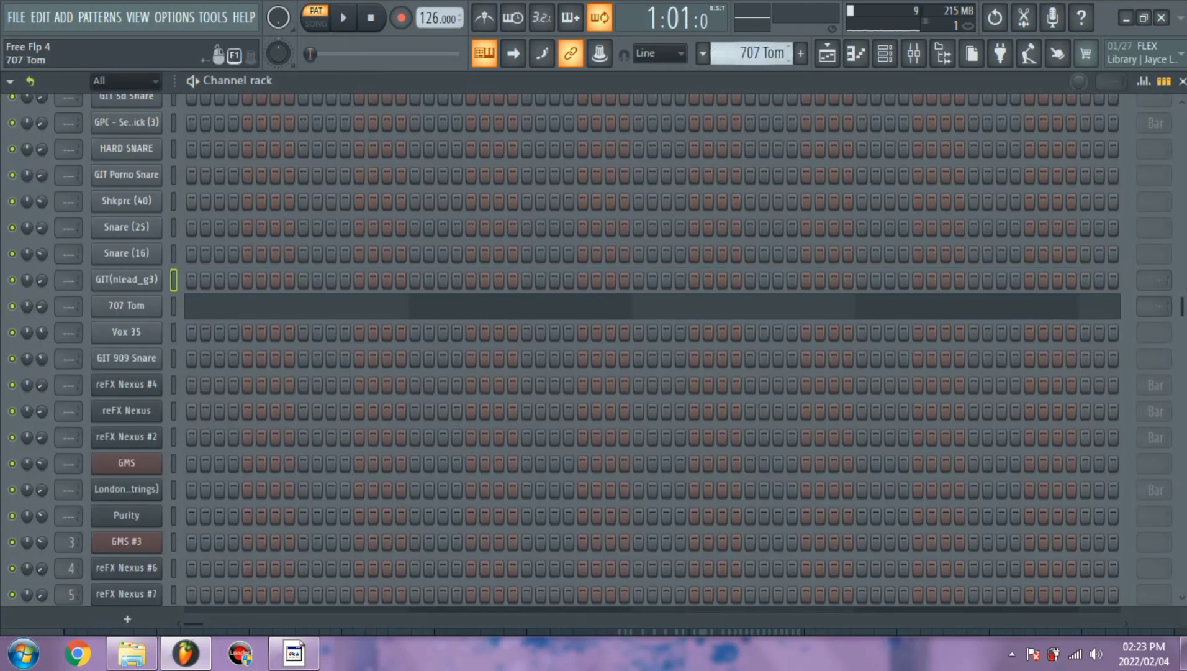
{"action": "key", "text": "F7"}
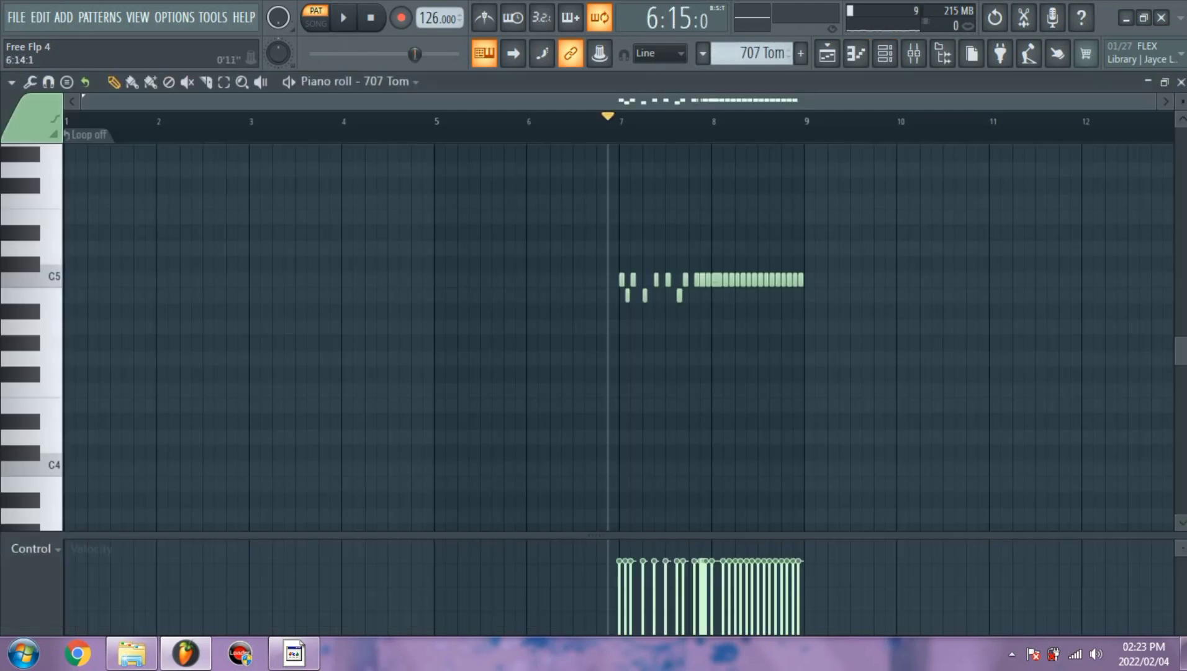
{"action": "key", "text": "space"}
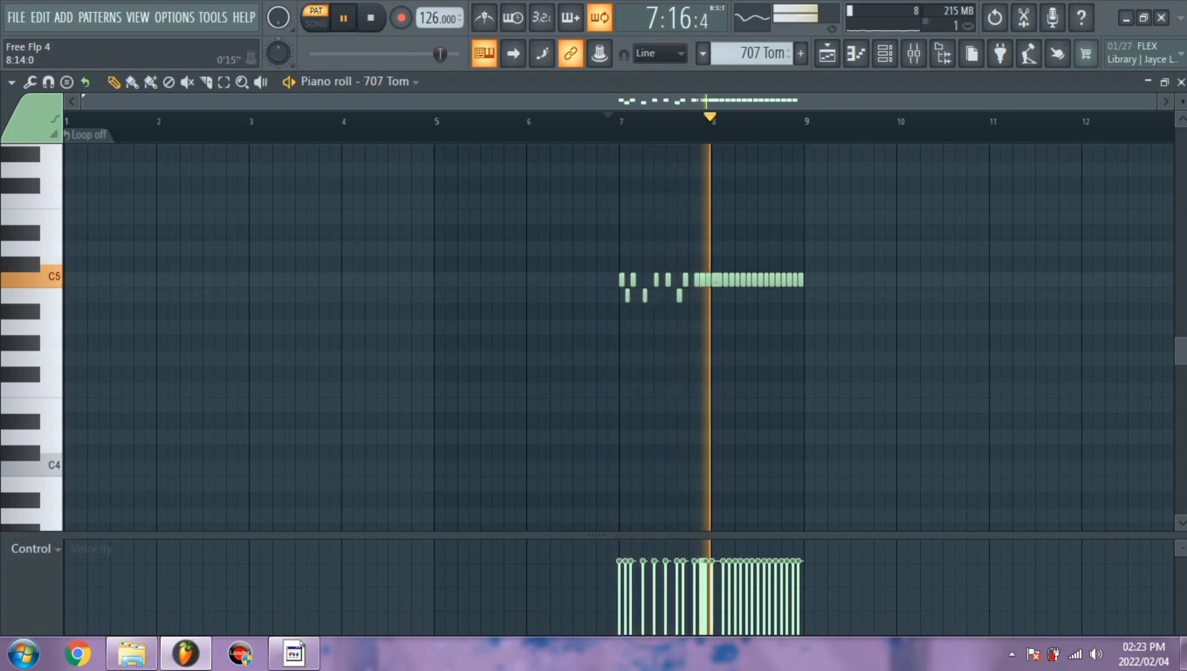
{"action": "key", "text": "F6"}
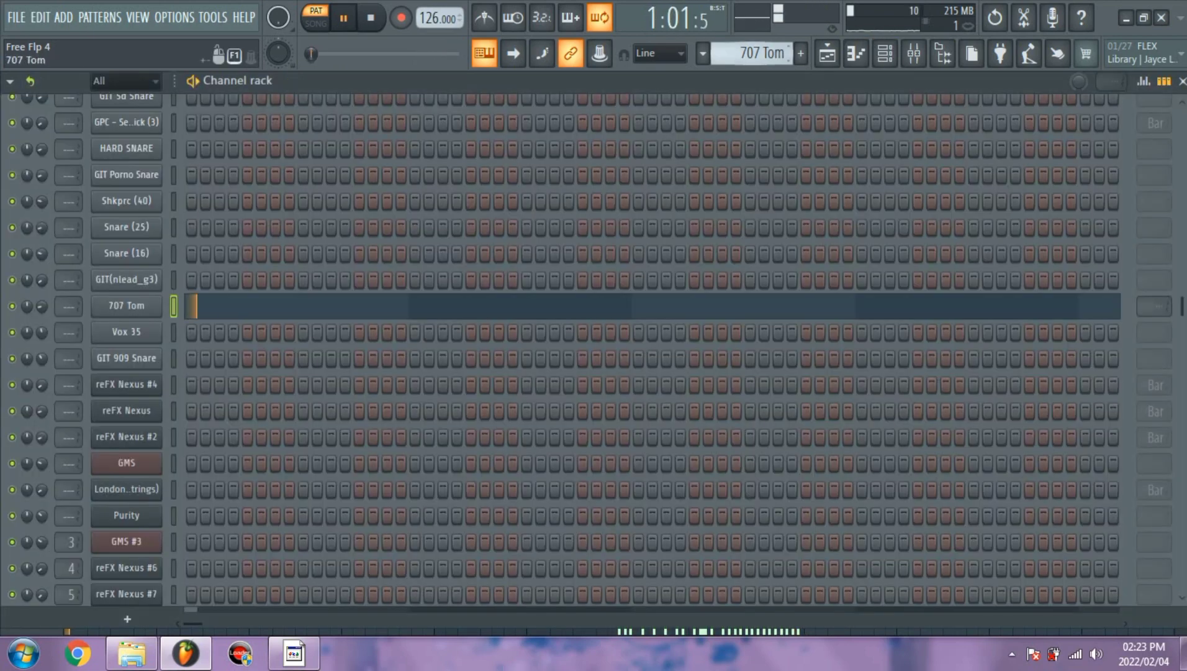
Audition the Vox 35 pattern's single note in the piano roll, and check the channel's sample settings.
{"action": "key", "text": "KP_Add"}
{"action": "key", "text": "F7"}
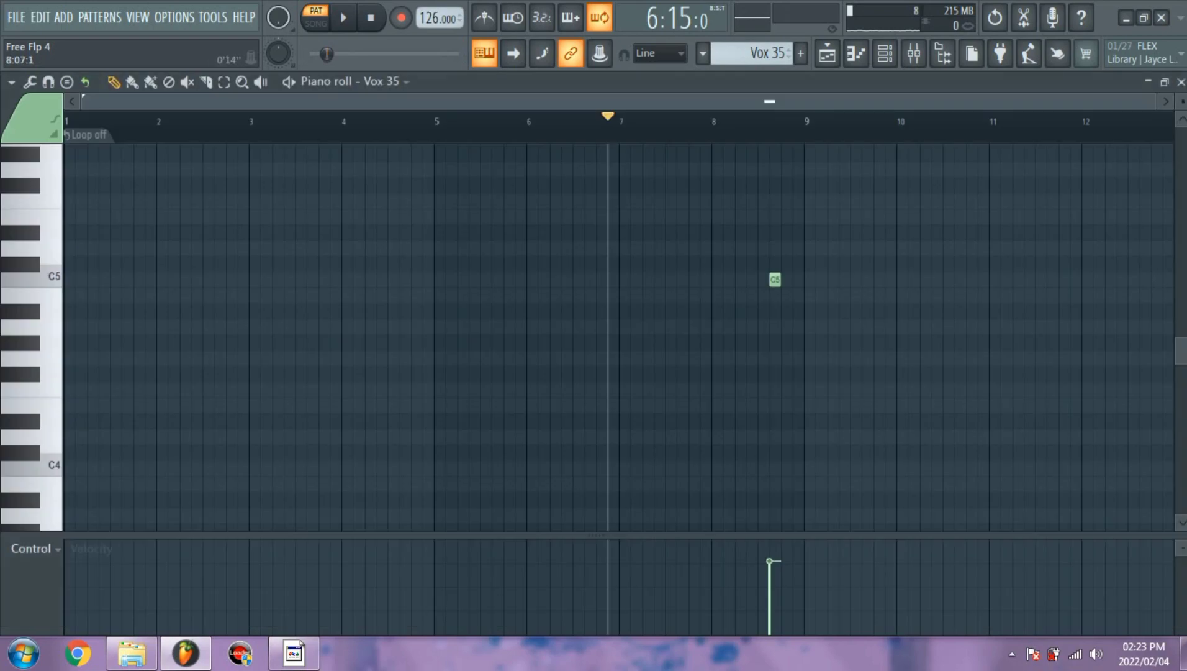
{"action": "key", "text": "F6"}
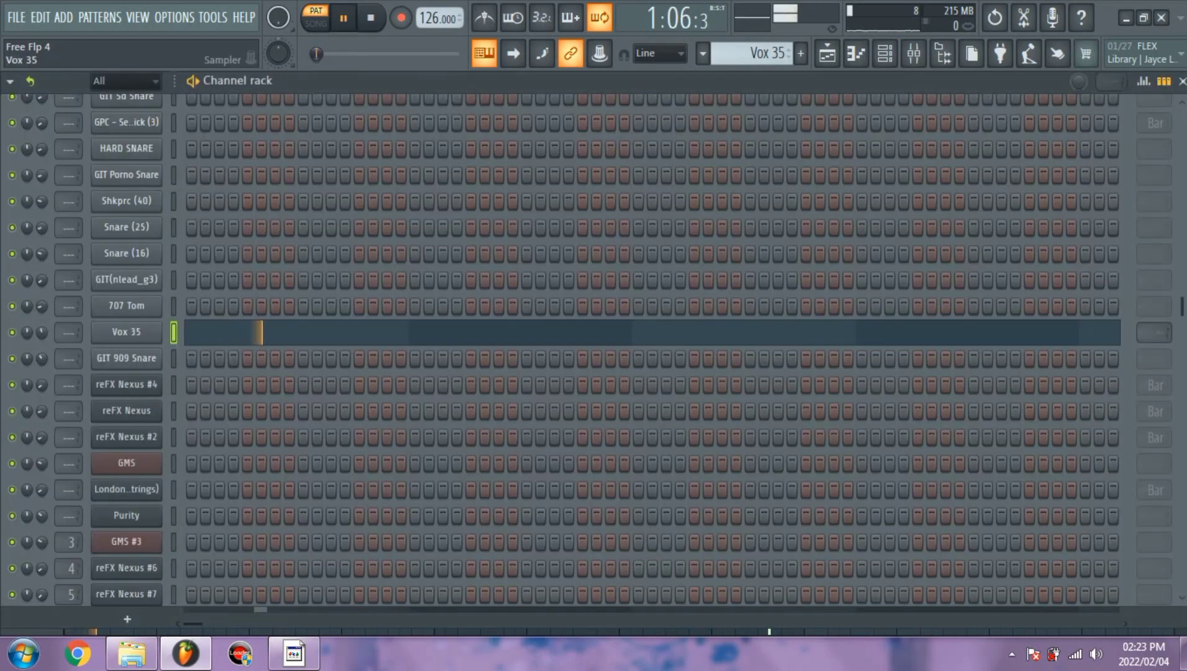
{"action": "left_click", "coordinate": [126, 333]}
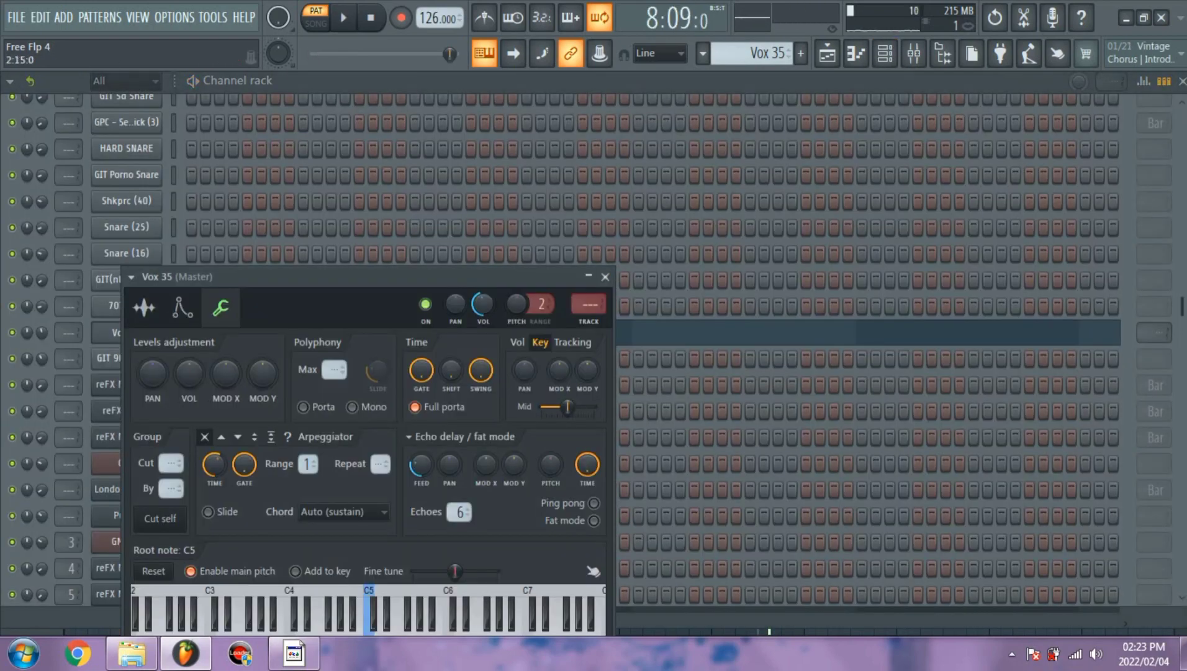
{"action": "left_click", "coordinate": [605, 277]}
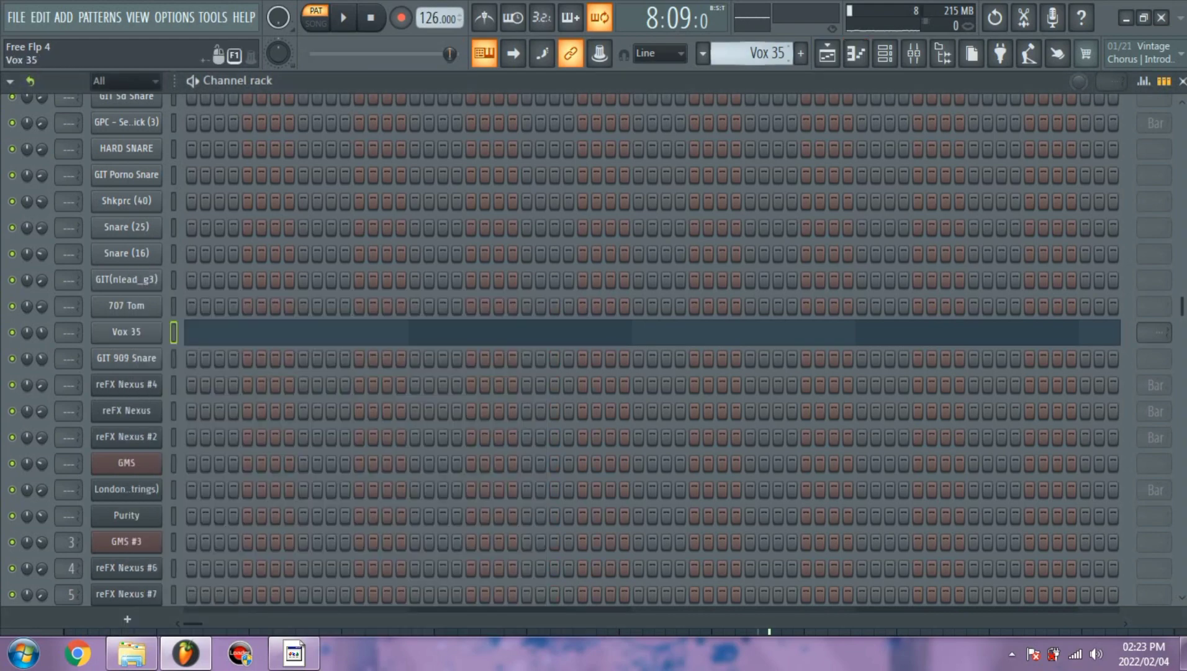
Move on to the GIT 909 Snare pattern, and play its note just before bar 9 in the piano roll.
{"action": "scroll", "coordinate": [751, 54], "scroll_direction": "up", "scroll_amount": 1}
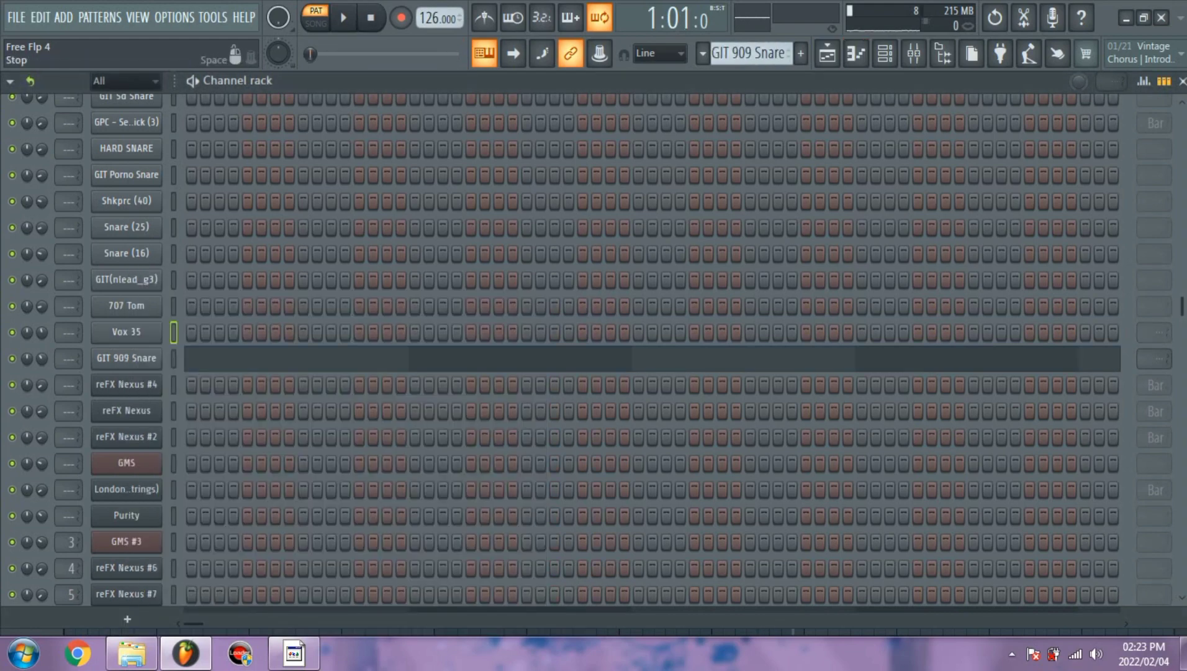
{"action": "left_click", "coordinate": [642, 358]}
{"action": "key", "text": "space"}
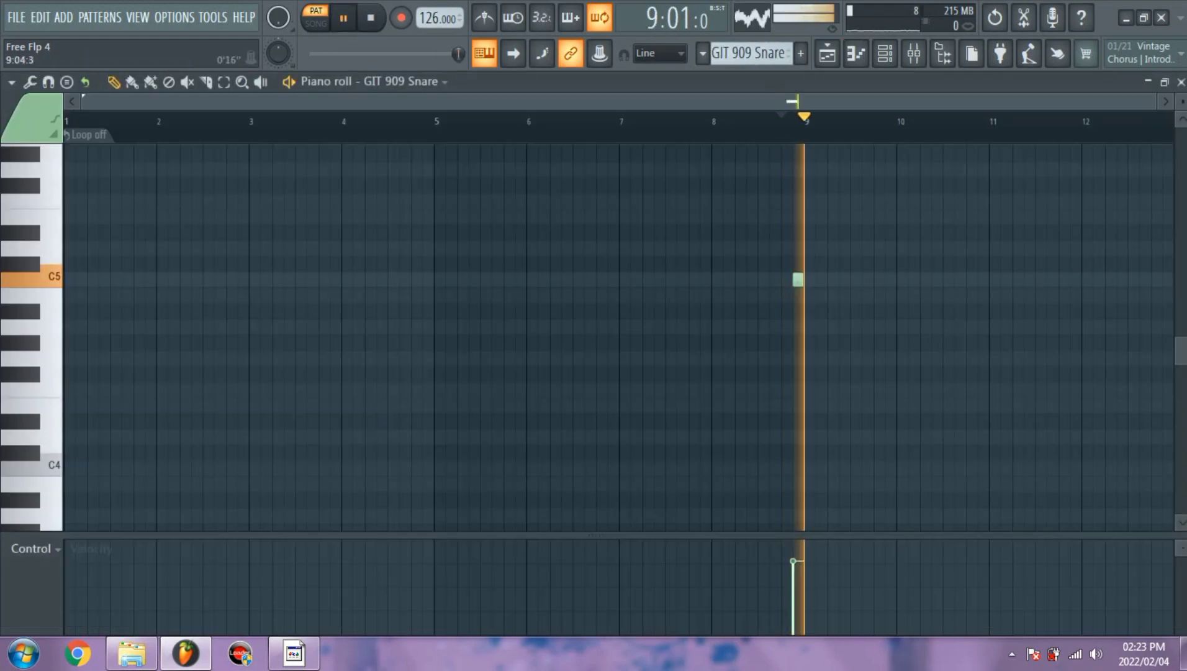
Check the GIT 909 Snare channel's sample settings in the channel rack, and close them.
{"action": "left_click", "coordinate": [885, 53]}
{"action": "left_click", "coordinate": [127, 359]}
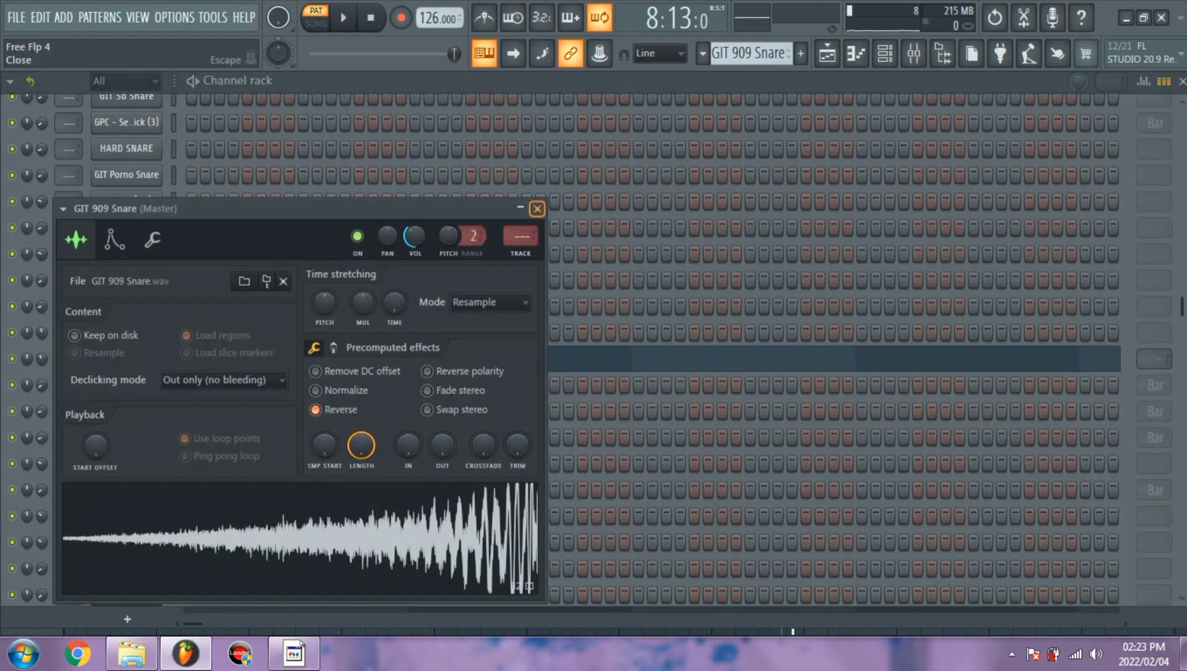
{"action": "left_click", "coordinate": [537, 209]}
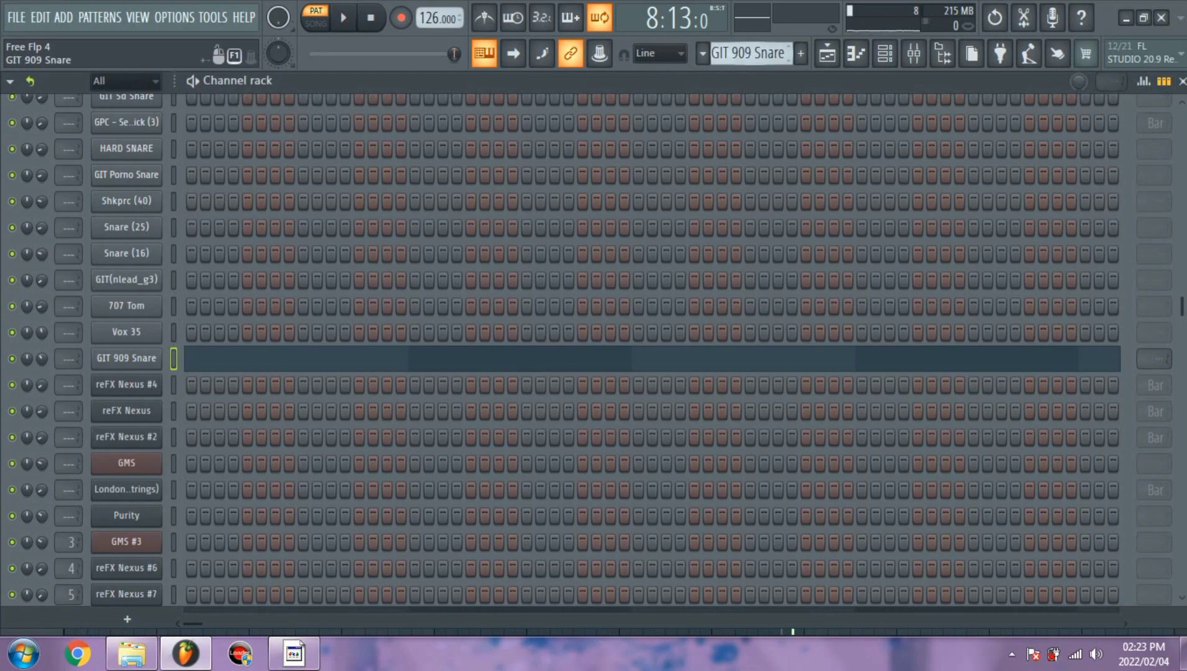
Move on to the reFX Nexus #4 pattern, check its synth preset, and play its chord stabs in the piano roll.
{"action": "scroll", "coordinate": [751, 53], "scroll_direction": "down", "scroll_amount": 1}
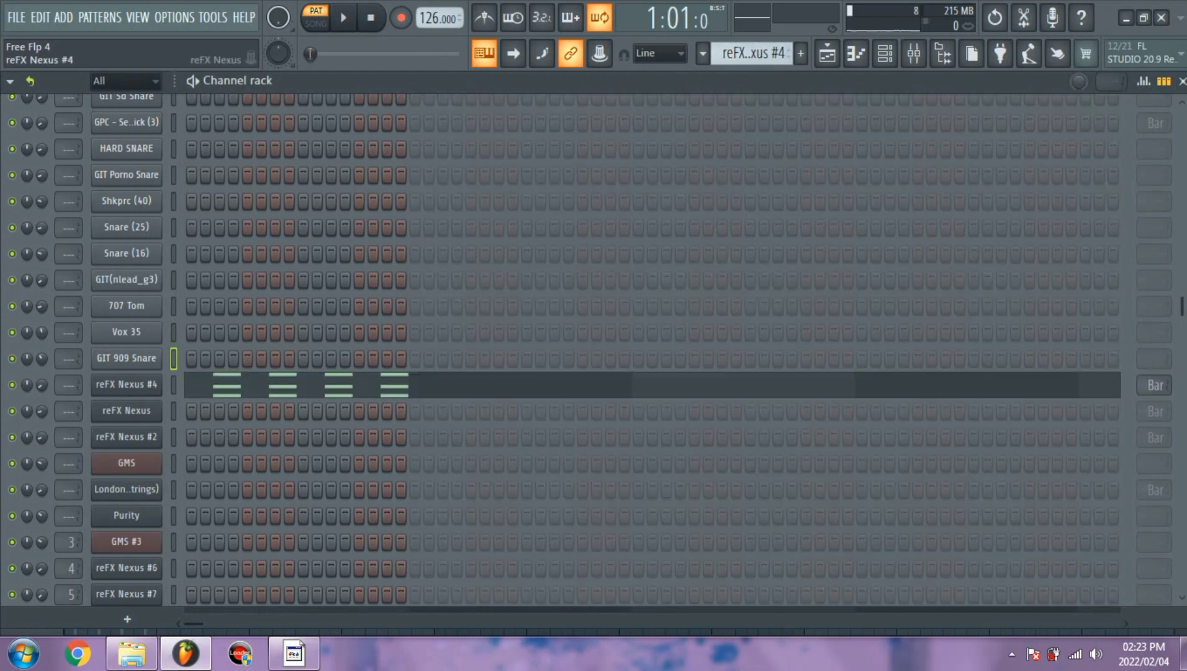
{"action": "left_click", "coordinate": [126, 384]}
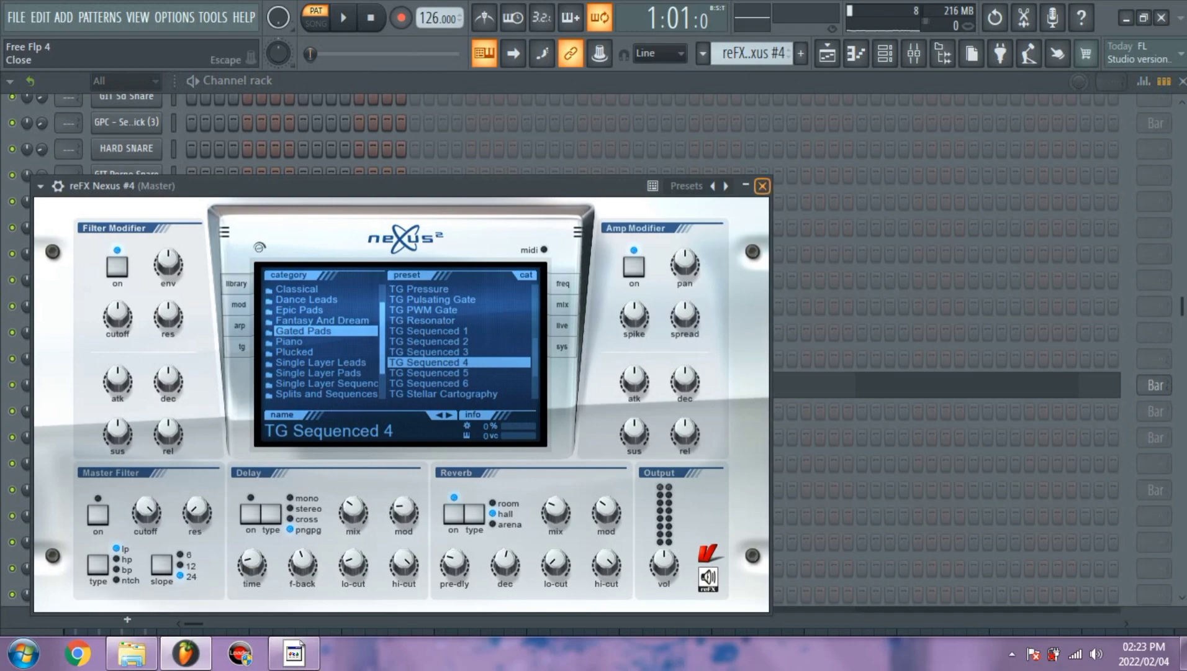
{"action": "left_click", "coordinate": [762, 186]}
{"action": "left_click", "coordinate": [285, 385]}
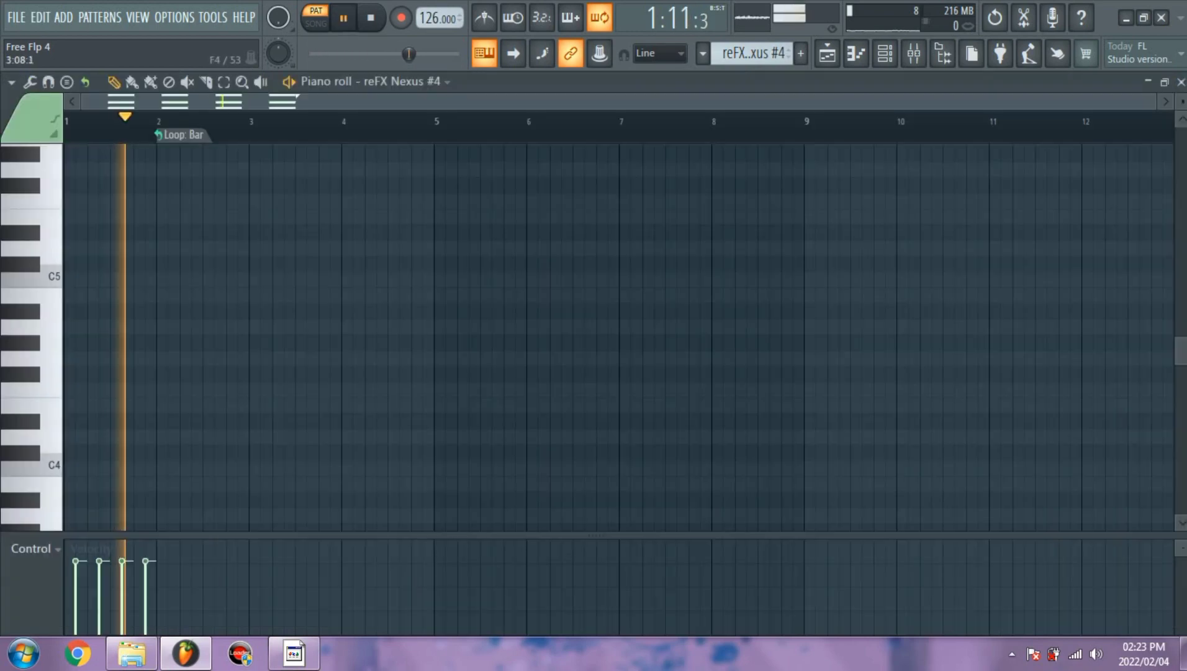
{"action": "scroll", "coordinate": [367, 379], "scroll_direction": "down", "scroll_amount": 2}
{"action": "scroll", "coordinate": [366, 379], "scroll_direction": "up", "scroll_amount": 5}
{"action": "scroll", "coordinate": [310, 335], "scroll_direction": "up", "scroll_amount": 2}
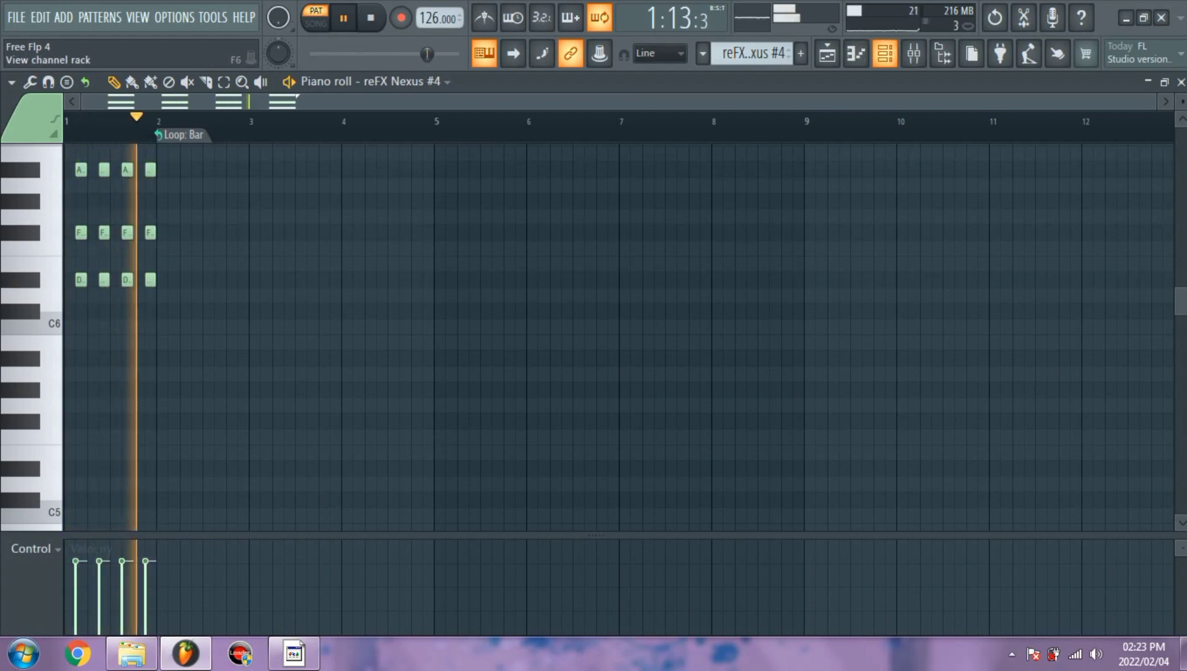
Switch to the plain reFX Nexus pattern, inspect its synth preset, and audition its chords in the piano roll.
{"action": "left_click", "coordinate": [885, 53]}
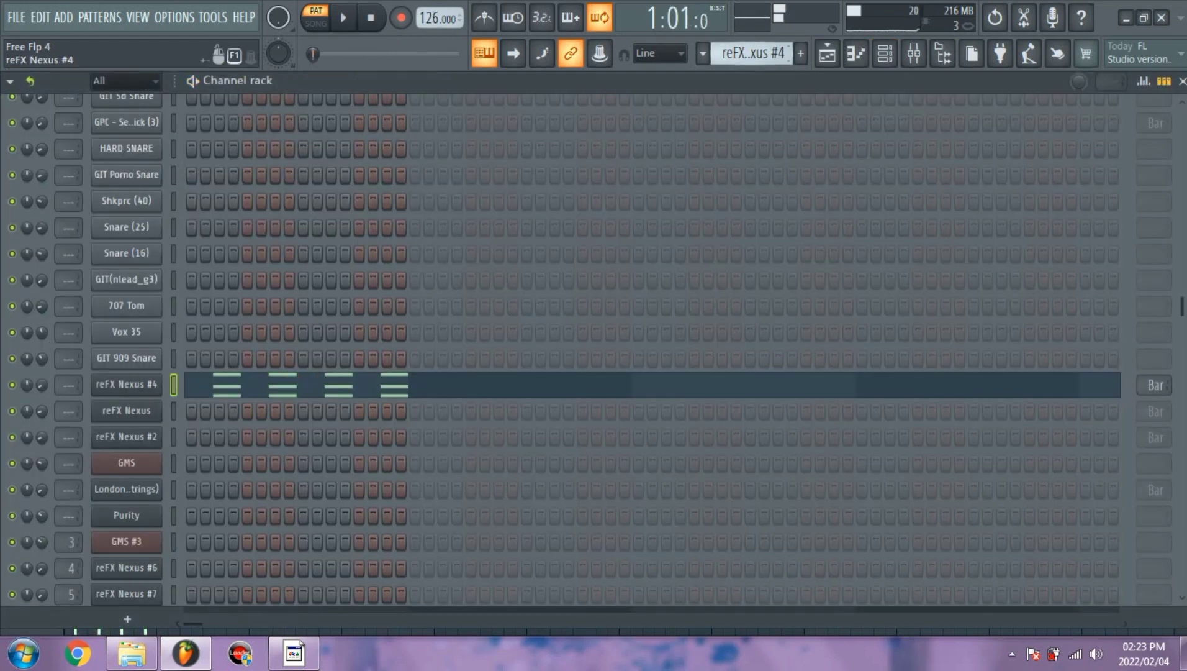
{"action": "scroll", "coordinate": [753, 54], "scroll_direction": "down", "scroll_amount": 1}
{"action": "left_click", "coordinate": [127, 410]}
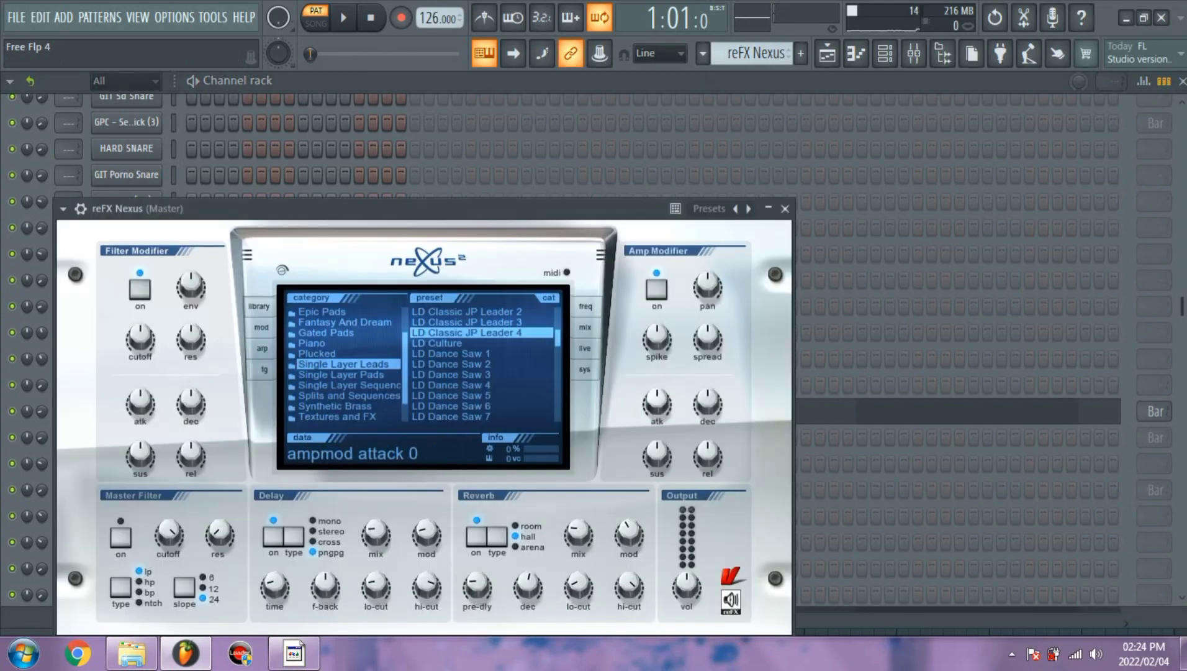
{"action": "left_click", "coordinate": [784, 209]}
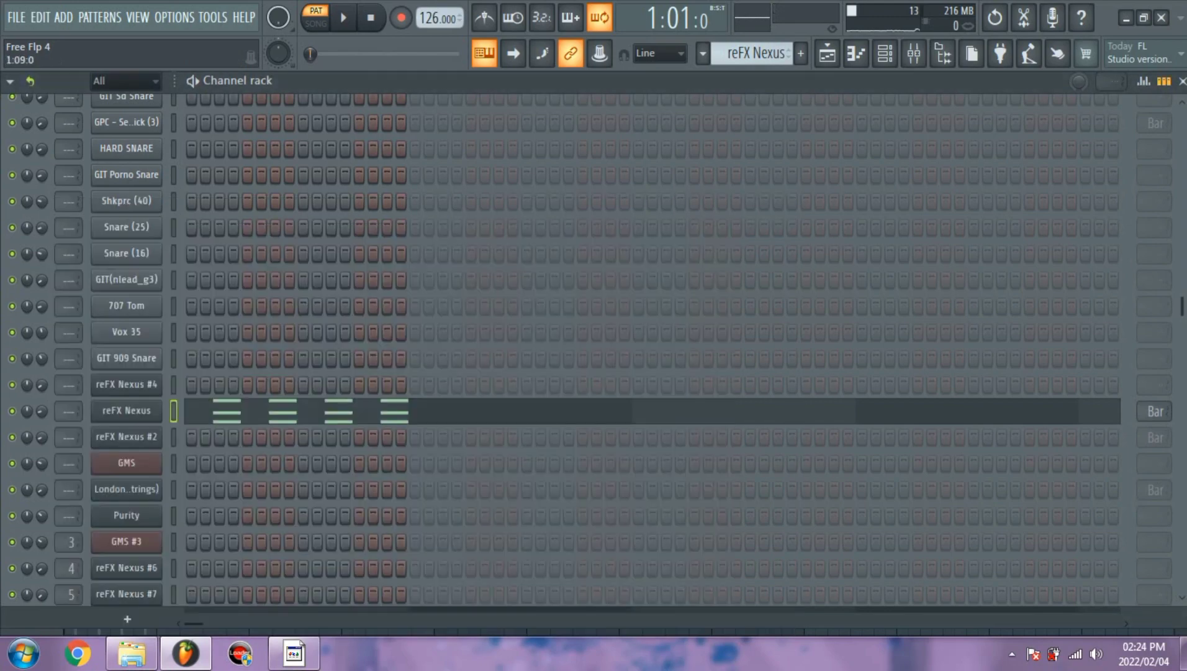
{"action": "left_click", "coordinate": [711, 411]}
{"action": "key", "text": "space"}
{"action": "scroll", "coordinate": [702, 370], "scroll_direction": "up", "scroll_amount": 1}
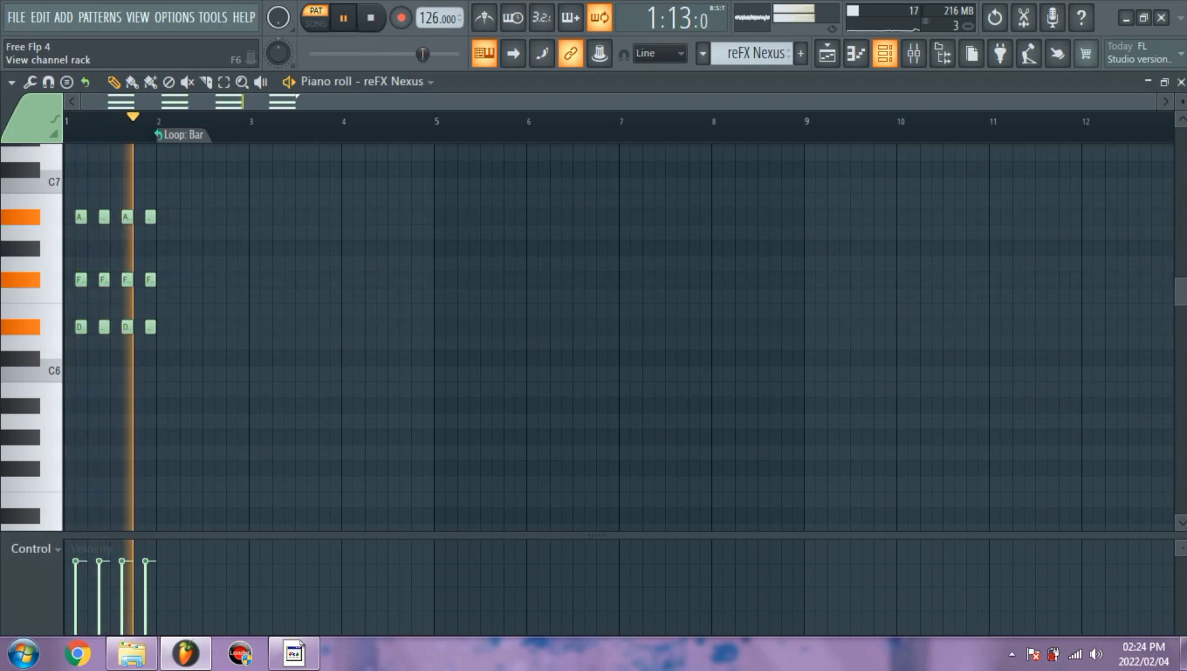
{"action": "key", "text": "space"}
Select the reFX Nexus #2 pattern, view its synth preset, and play the pattern from the channel rack.
{"action": "left_click", "coordinate": [885, 53]}
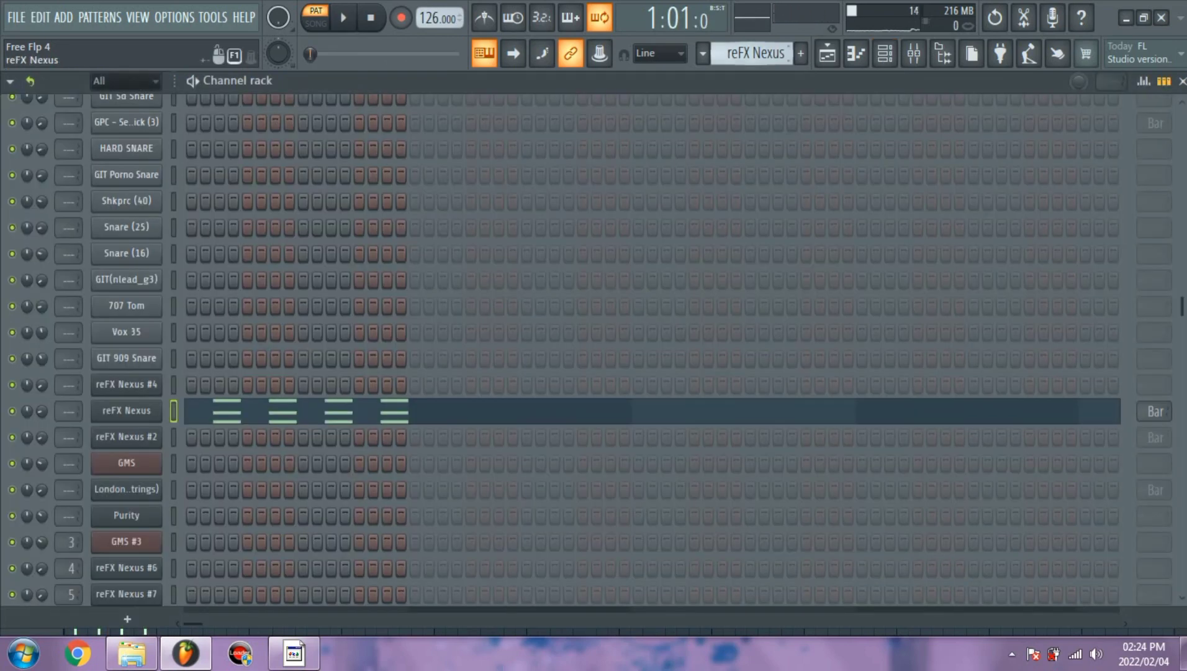
{"action": "key", "text": "KP_Add"}
{"action": "left_click", "coordinate": [127, 437]}
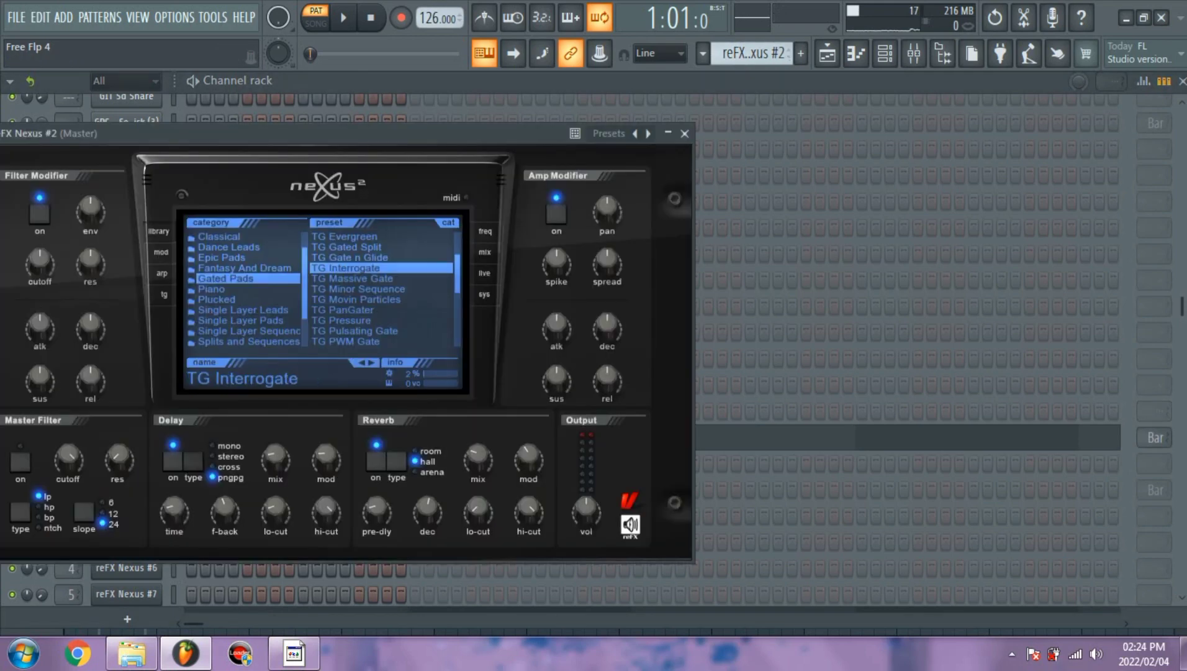
{"action": "left_click", "coordinate": [685, 132]}
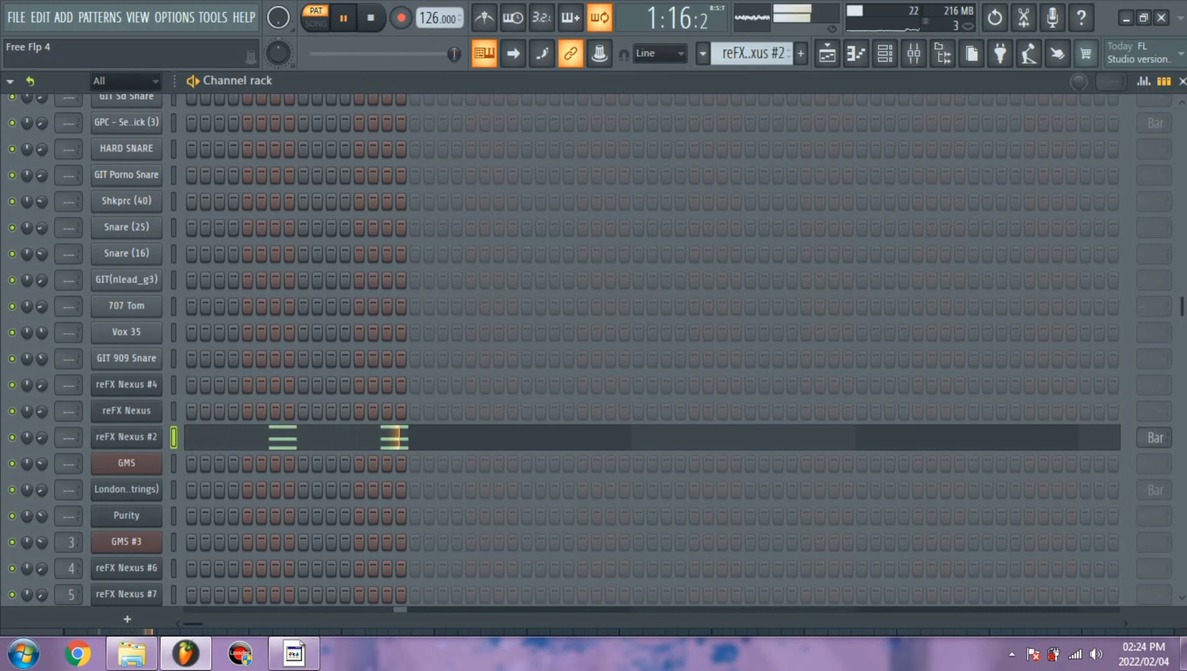
Advance to the GMS pattern, look over its synthesizer settings, and play its melody in the piano roll.
{"action": "scroll", "coordinate": [751, 53], "scroll_direction": "down", "scroll_amount": 1}
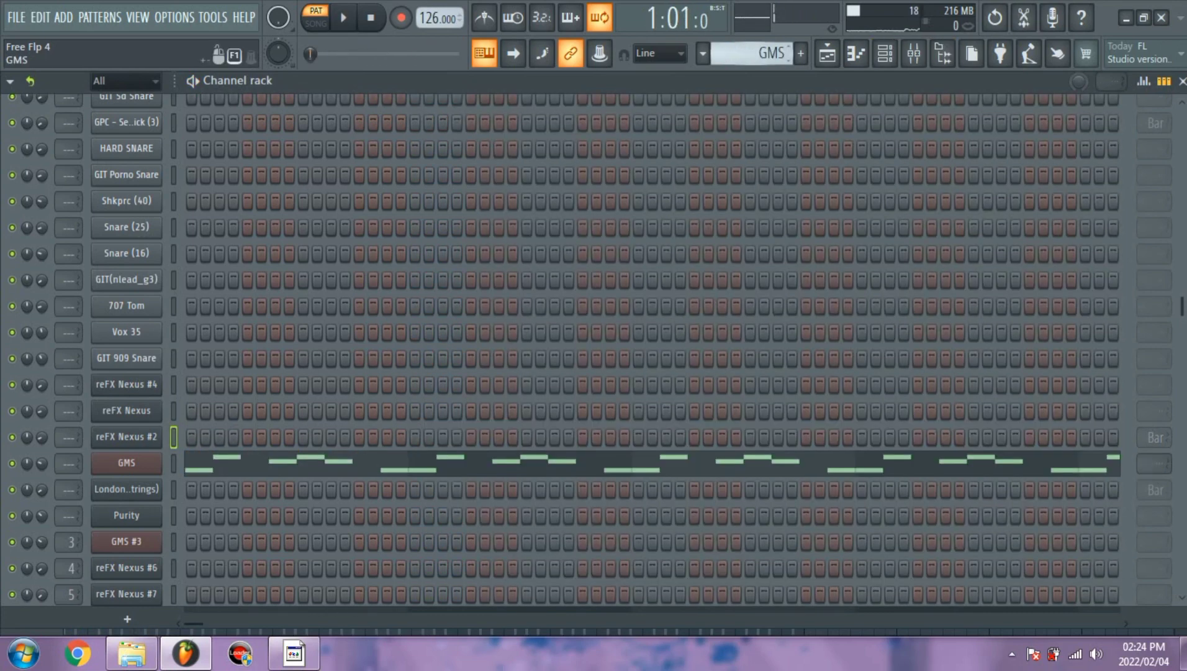
{"action": "left_click", "coordinate": [126, 463]}
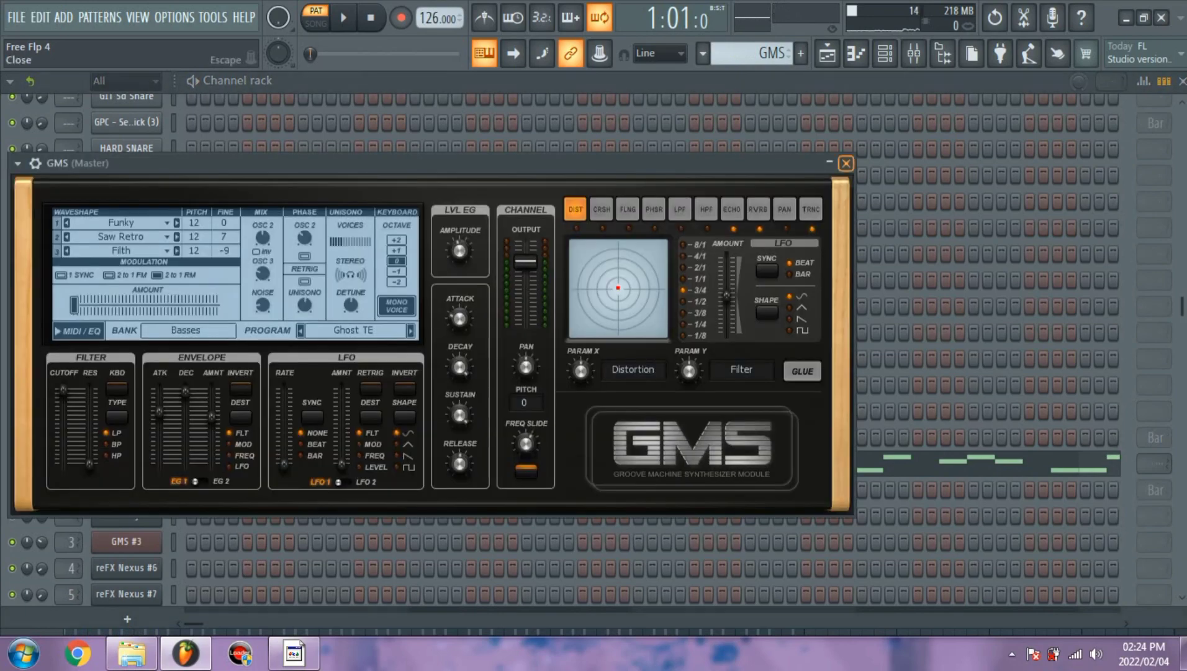
{"action": "left_click", "coordinate": [845, 164]}
{"action": "left_click", "coordinate": [317, 464]}
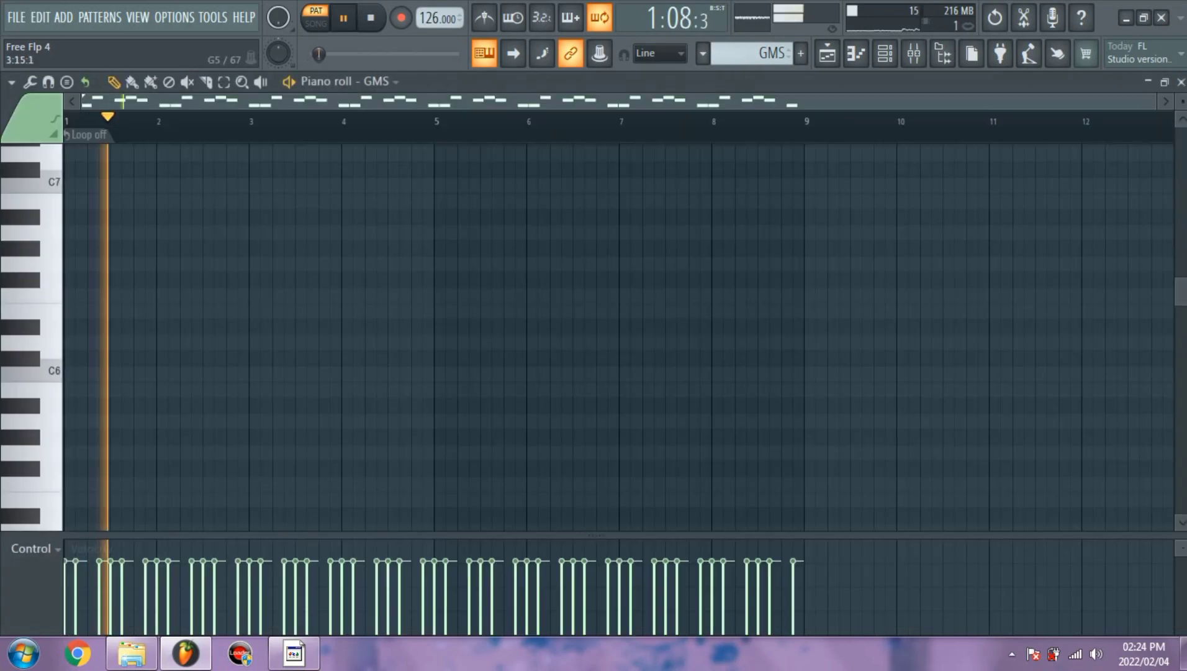
{"action": "scroll", "coordinate": [412, 418], "scroll_direction": "up", "scroll_amount": 5}
{"action": "scroll", "coordinate": [412, 418], "scroll_direction": "down", "scroll_amount": 12}
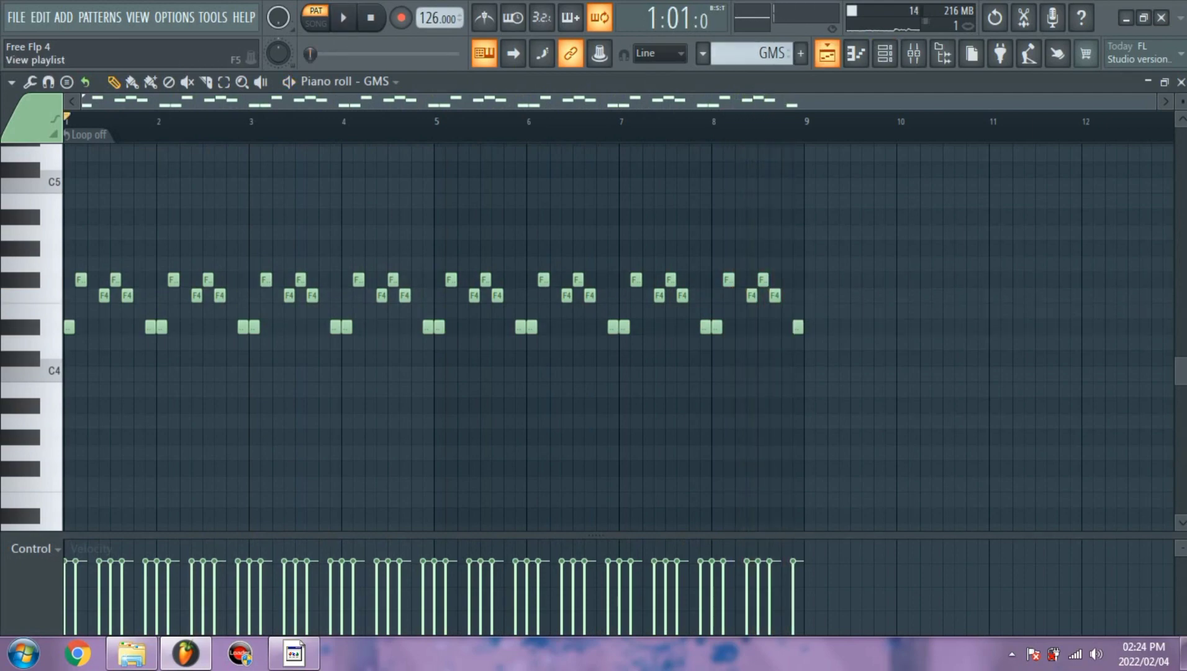
Go to the Purity pattern, inspect the instrument's settings, and play its repeated notes in the piano roll.
{"action": "left_click", "coordinate": [884, 53]}
{"action": "scroll", "coordinate": [787, 53], "scroll_direction": "down", "scroll_amount": 1}
{"action": "scroll", "coordinate": [198, 360], "scroll_direction": "down", "scroll_amount": 3}
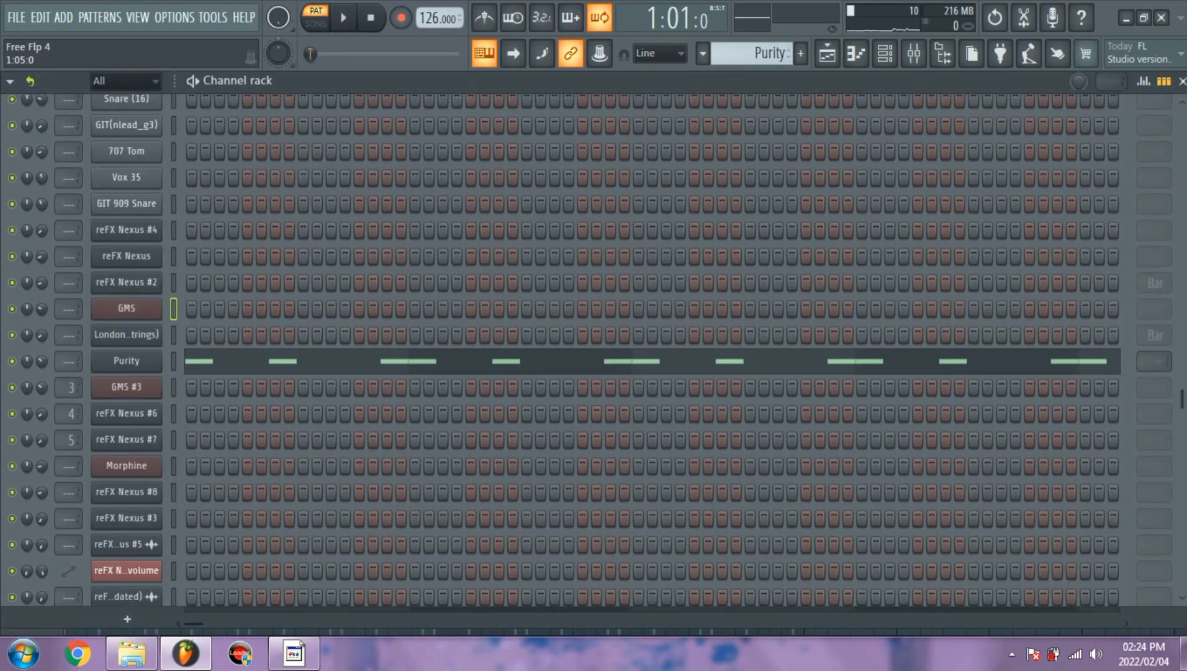
{"action": "left_click", "coordinate": [126, 358]}
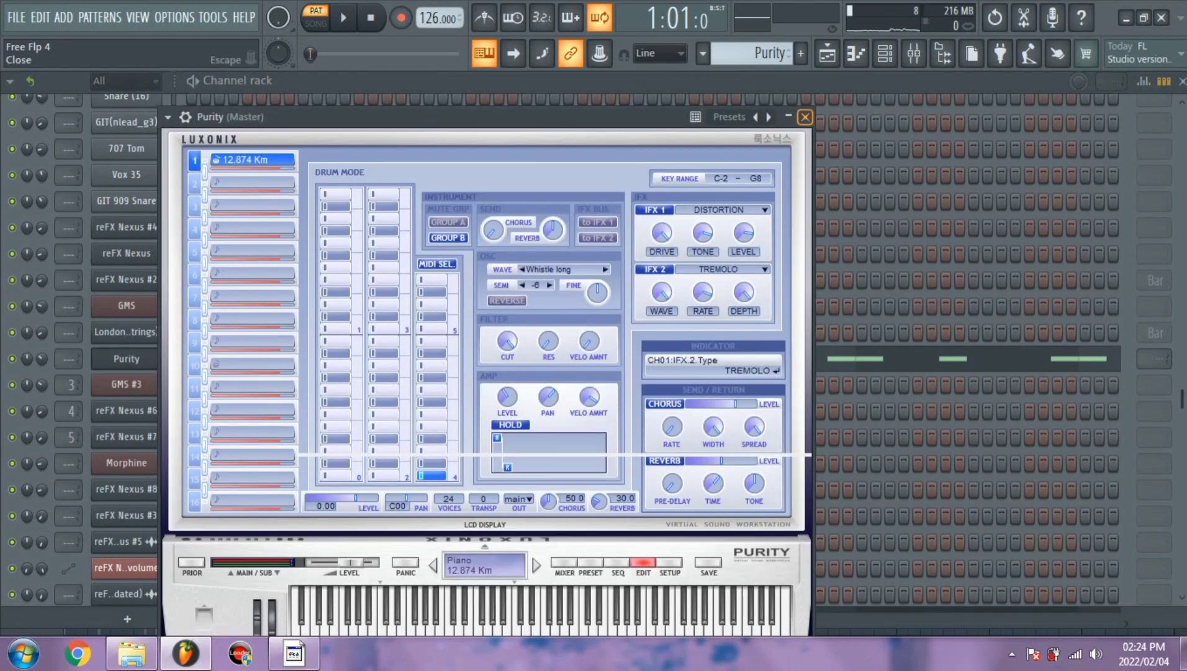
{"action": "left_click", "coordinate": [805, 117]}
{"action": "left_click", "coordinate": [340, 358]}
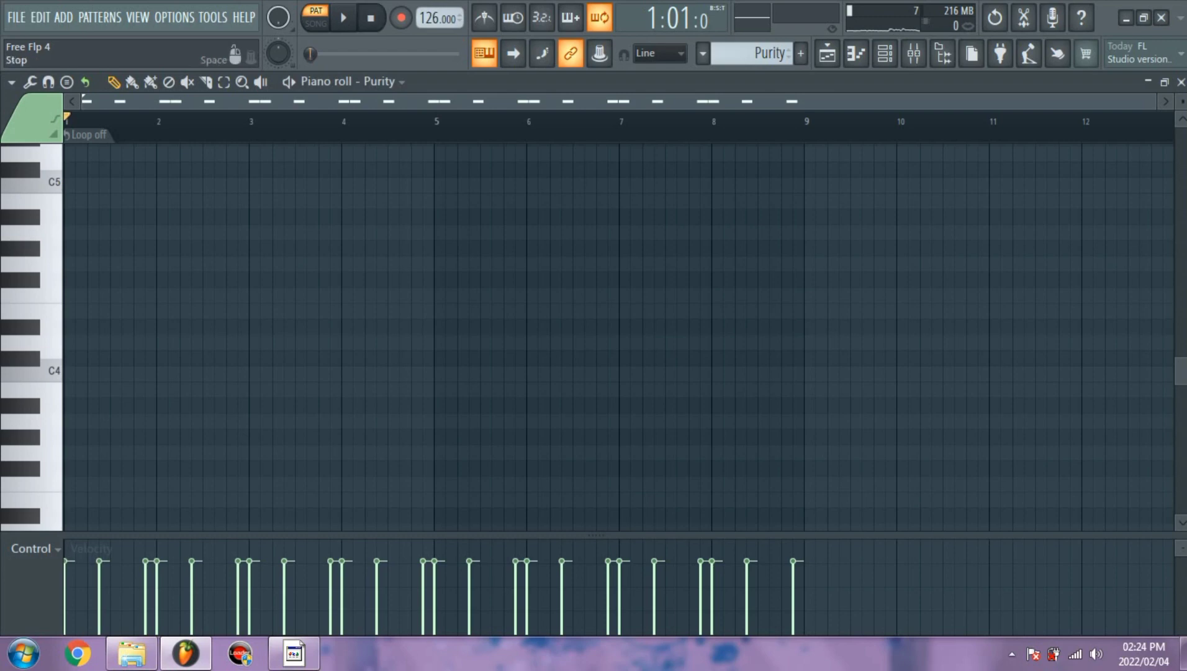
{"action": "key", "text": "space"}
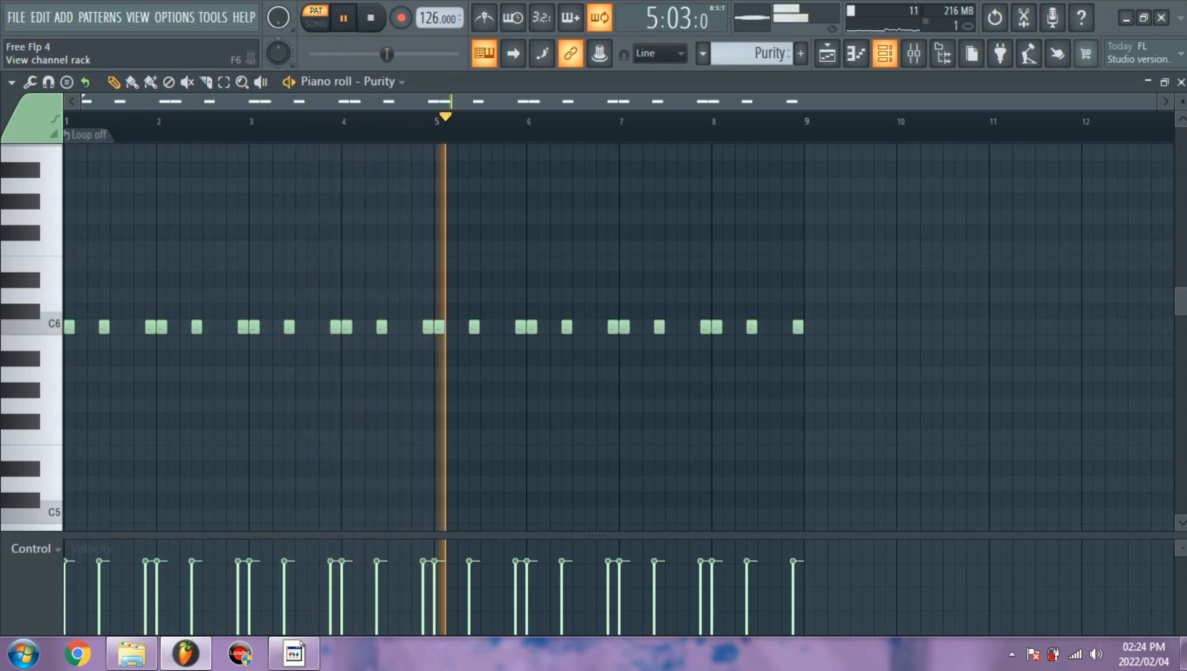
{"action": "key", "text": "space"}
Open the GMS #3 pattern in the piano roll, look through its full range of notes, and play its chord progression.
{"action": "key", "text": "F6"}
{"action": "key", "text": "KP_Add"}
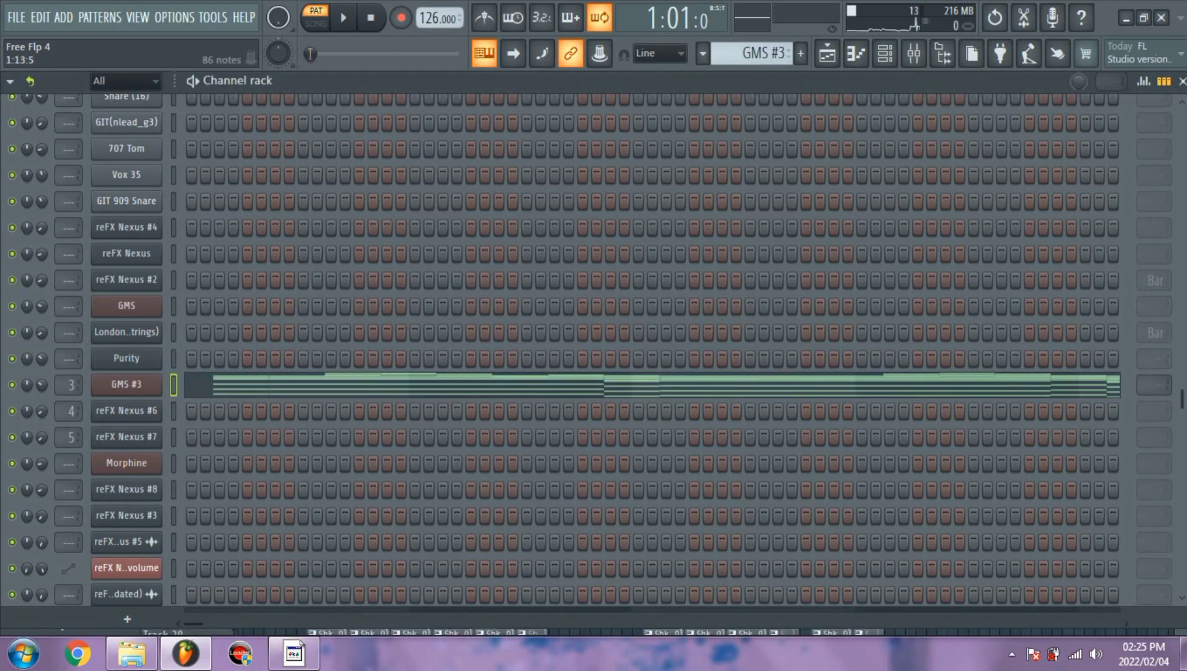
{"action": "left_click", "coordinate": [345, 384]}
{"action": "scroll", "coordinate": [521, 267], "scroll_direction": "down", "scroll_amount": 10}
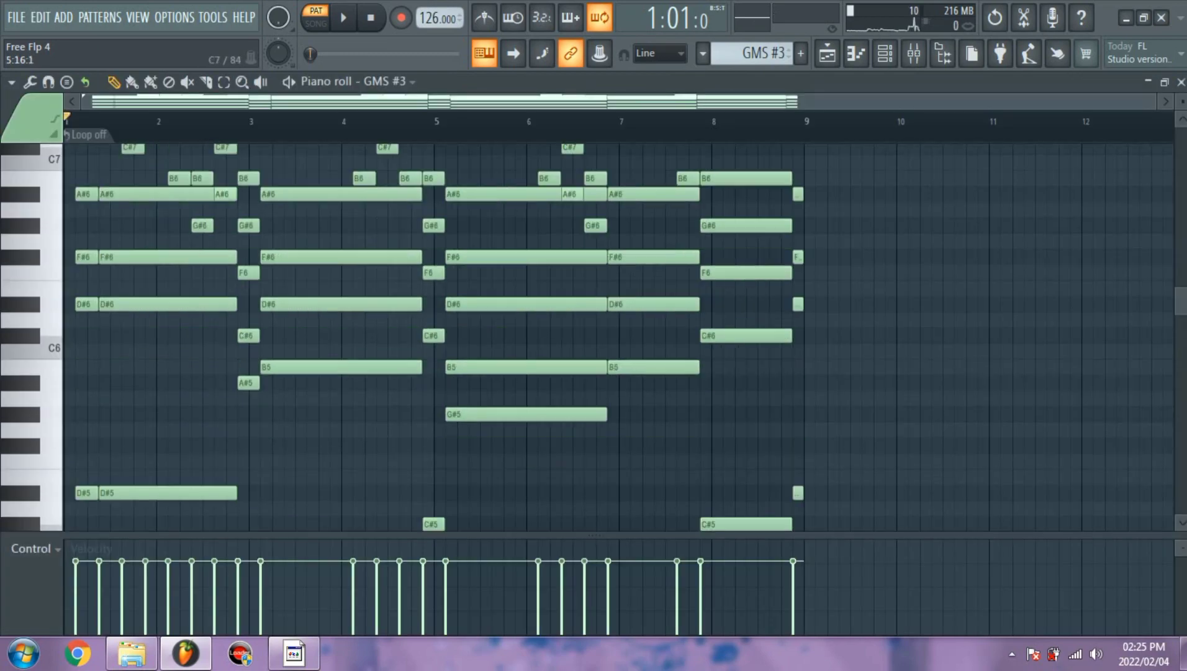
{"action": "scroll", "coordinate": [521, 335], "scroll_direction": "up", "scroll_amount": 15}
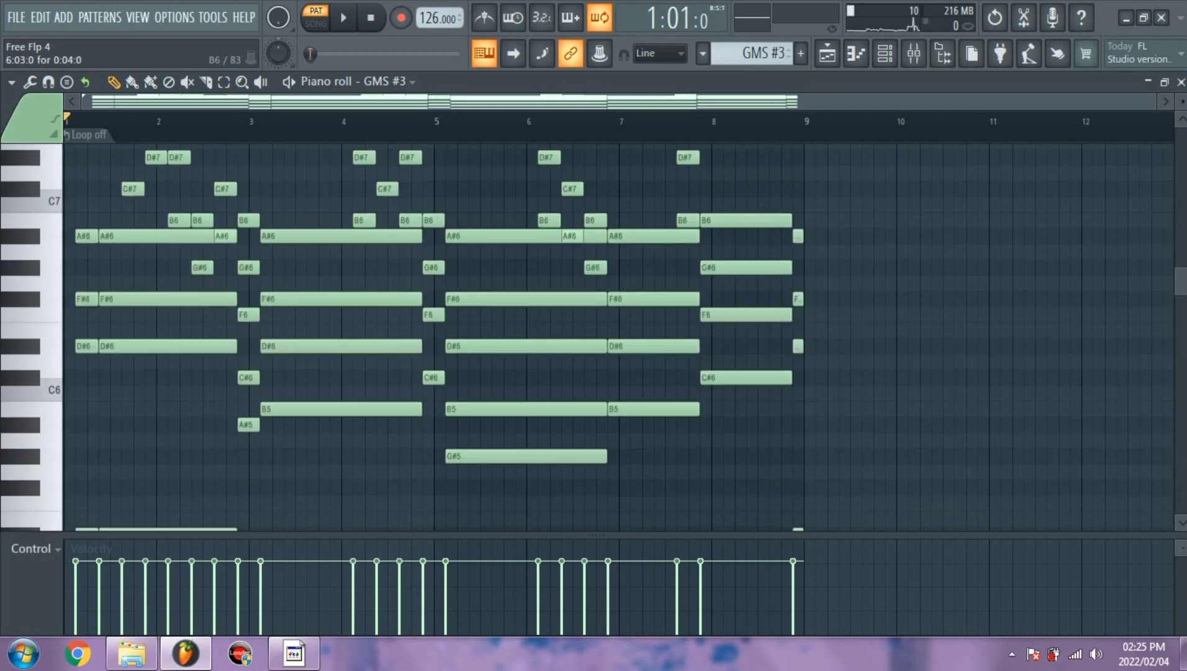
{"action": "key", "text": "space"}
{"action": "scroll", "coordinate": [440, 337], "scroll_direction": "down", "scroll_amount": 1}
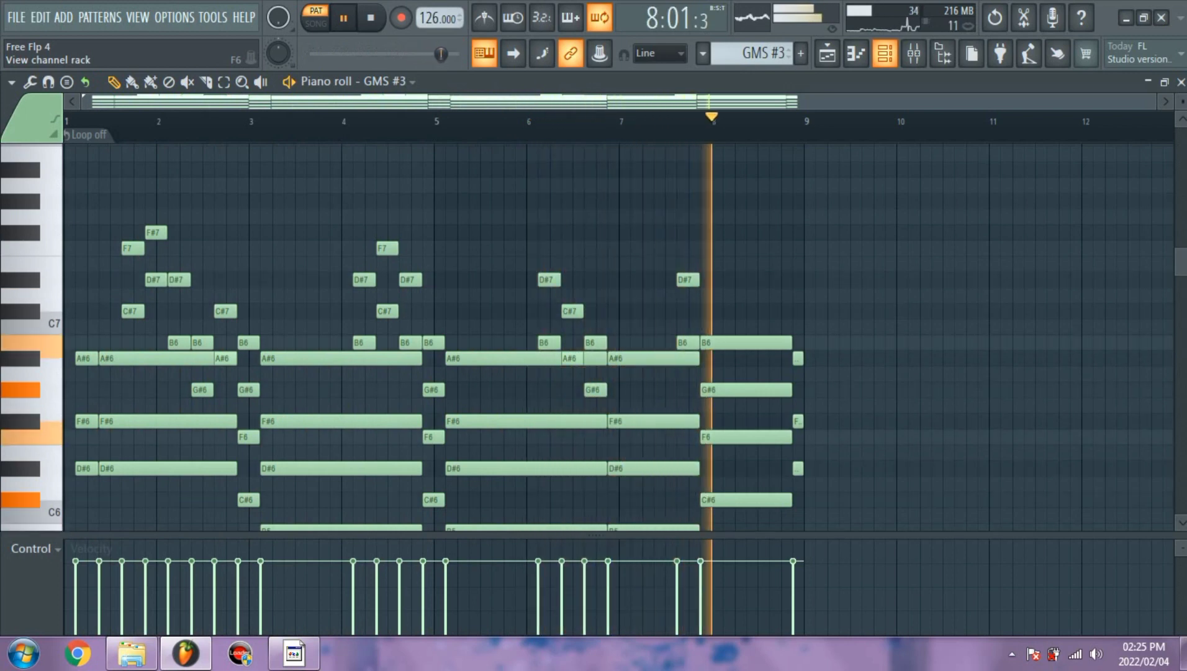
{"action": "key", "text": "space"}
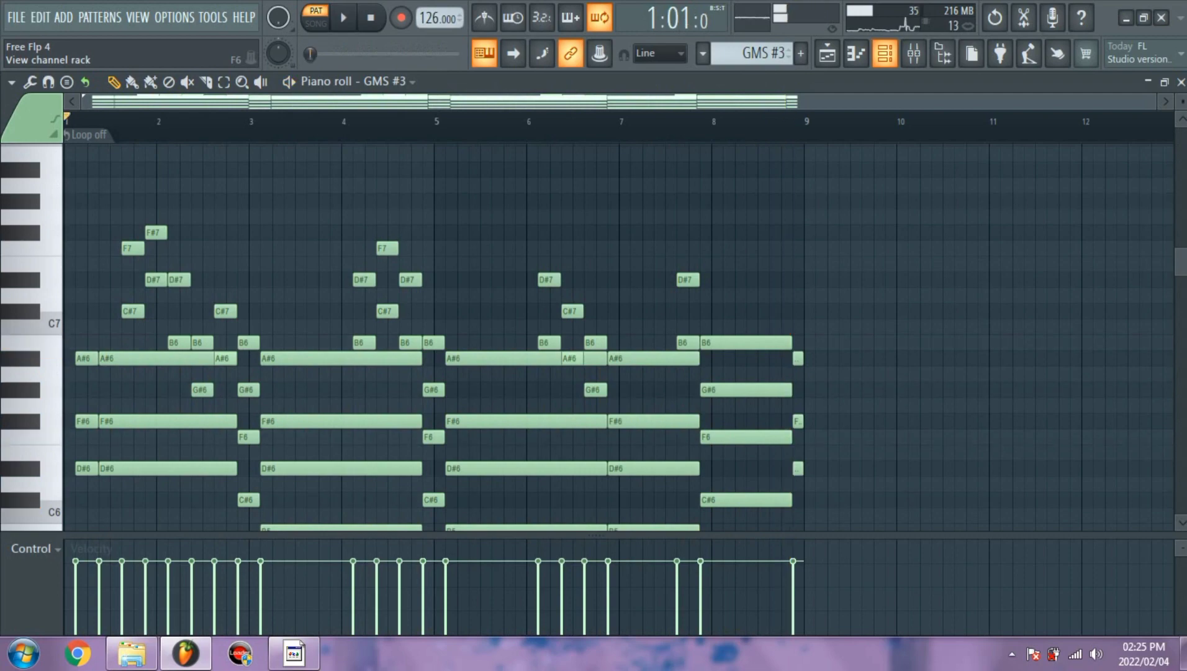
Switch to the reFX Nexus #6 pattern, check its synth preset, and play its chords while examining the upper and lower notes.
{"action": "left_click", "coordinate": [885, 53]}
{"action": "scroll", "coordinate": [752, 54], "scroll_direction": "down", "scroll_amount": 1}
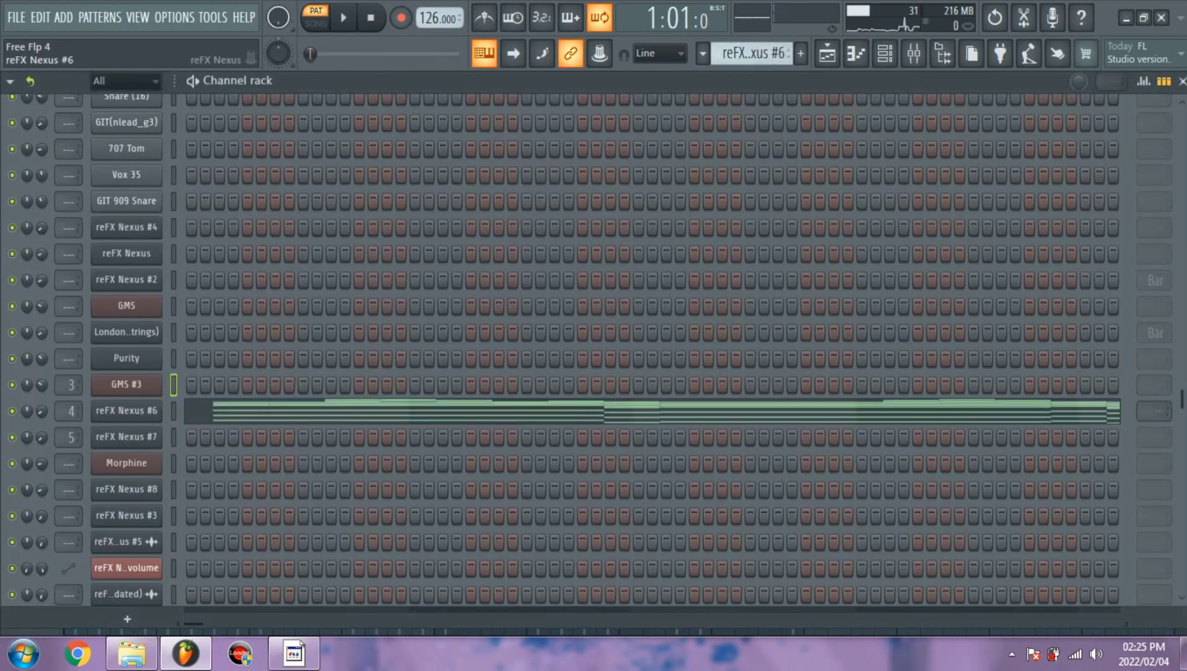
{"action": "left_click", "coordinate": [126, 410]}
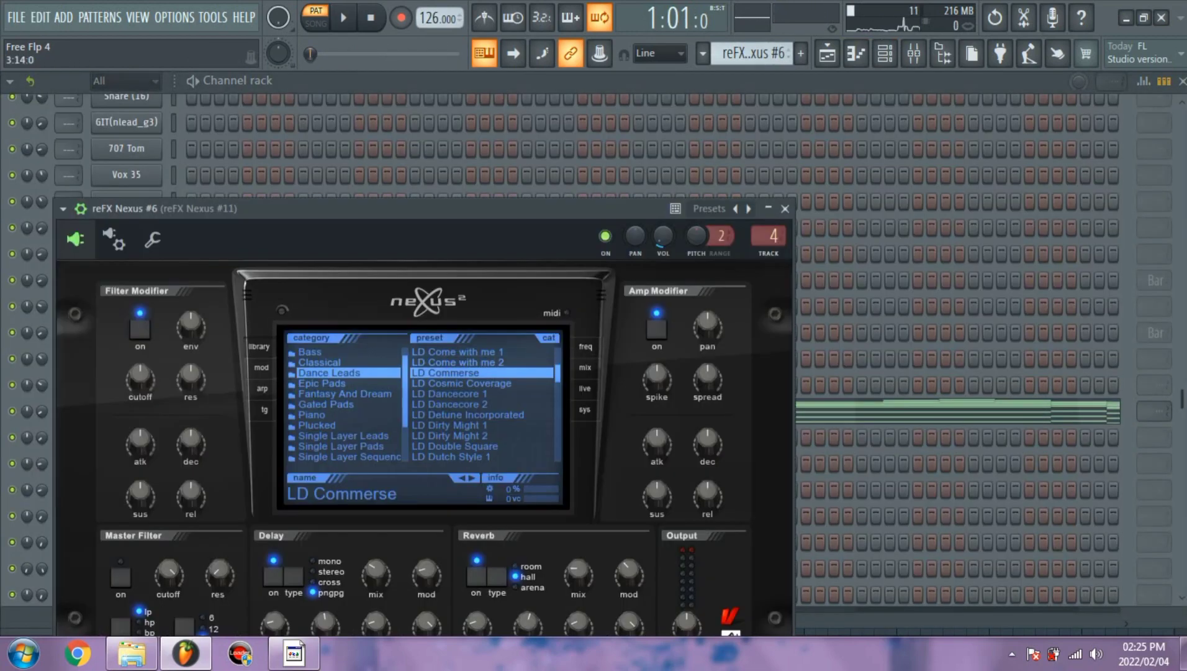
{"action": "left_click", "coordinate": [785, 208]}
{"action": "left_click", "coordinate": [337, 408]}
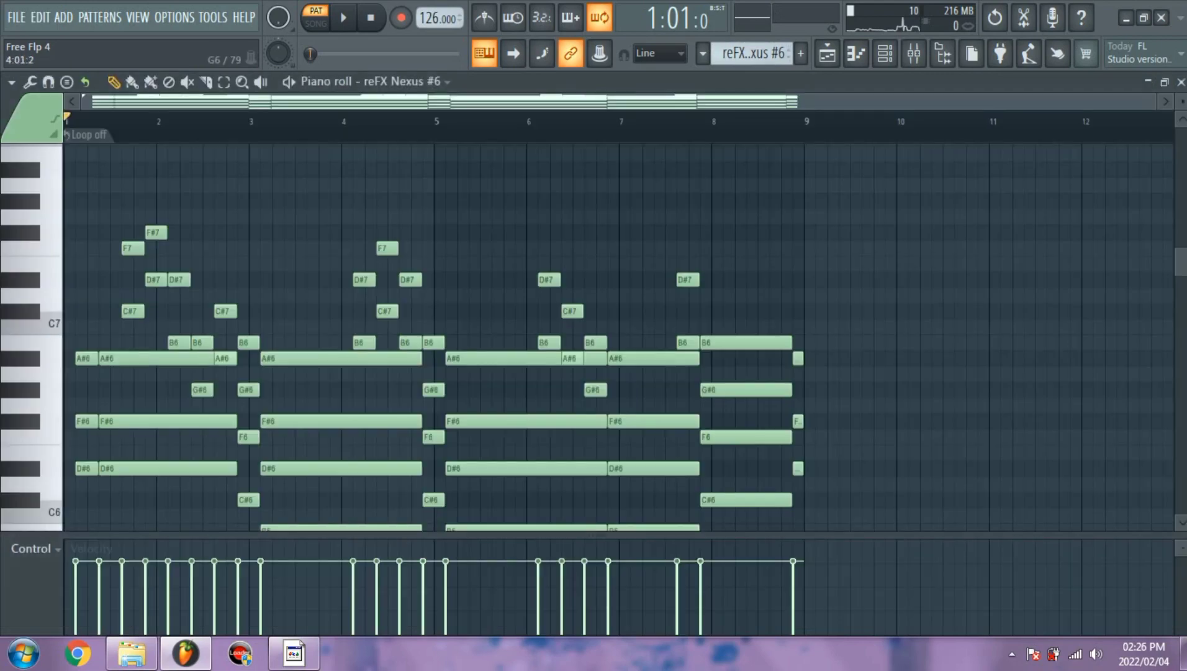
{"action": "scroll", "coordinate": [620, 336], "scroll_direction": "down", "scroll_amount": 4}
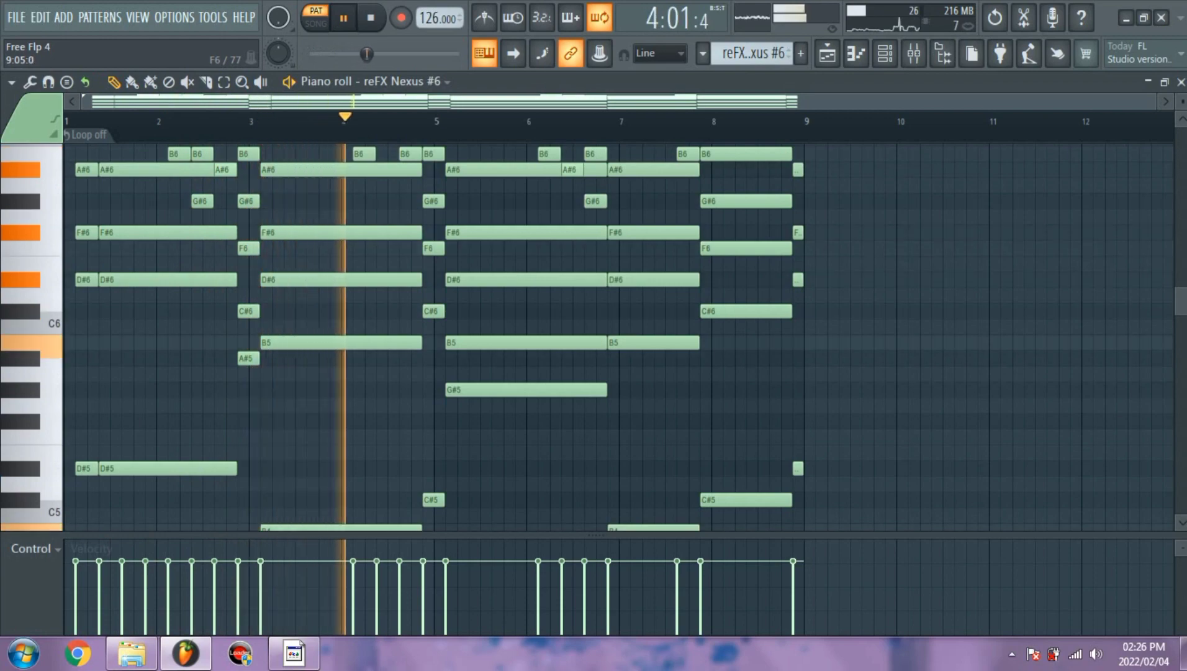
{"action": "scroll", "coordinate": [835, 248], "scroll_direction": "up", "scroll_amount": 3}
{"action": "scroll", "coordinate": [621, 335], "scroll_direction": "down", "scroll_amount": 4}
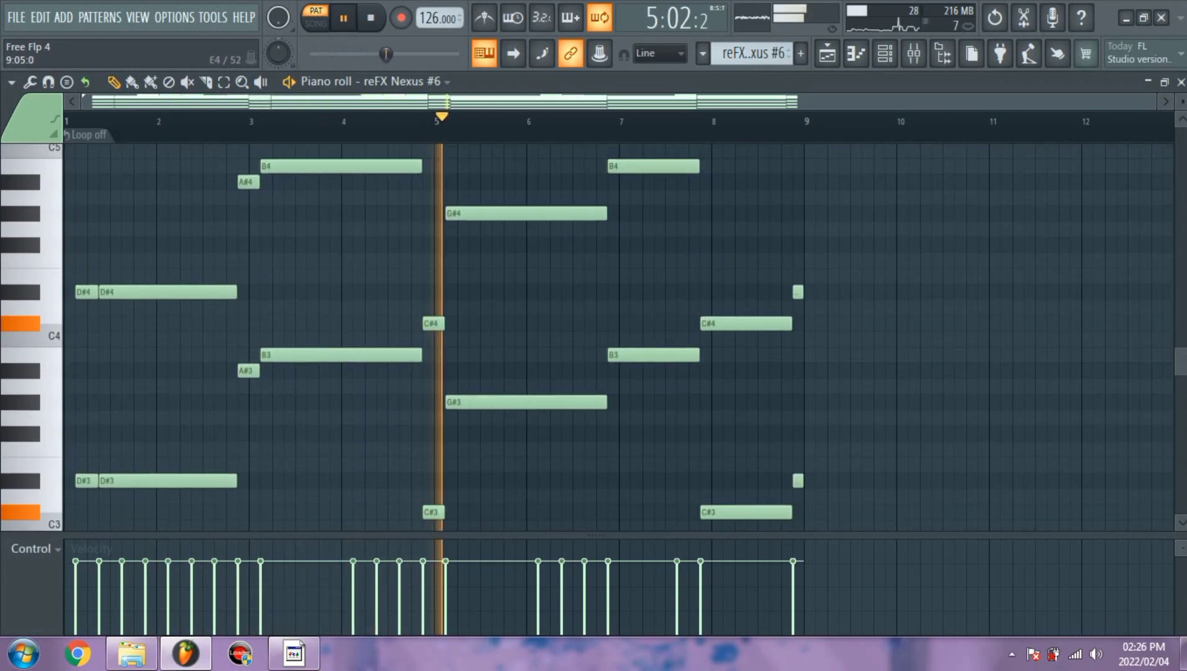
{"action": "scroll", "coordinate": [439, 337], "scroll_direction": "up", "scroll_amount": 1}
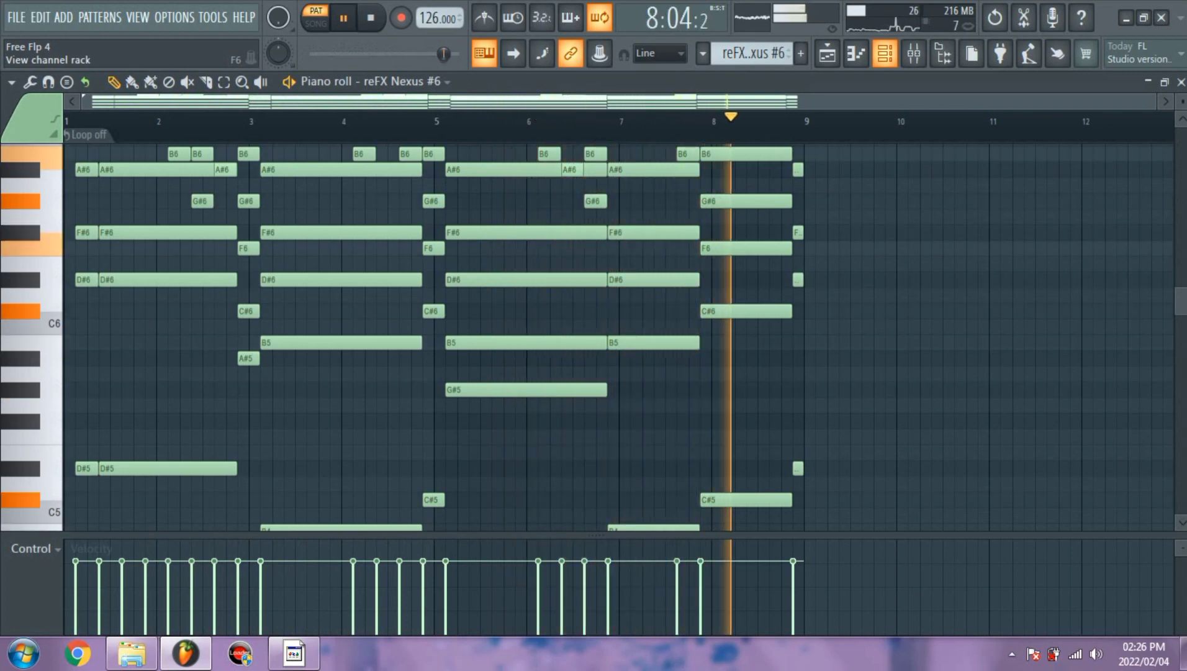
{"action": "key", "text": "space"}
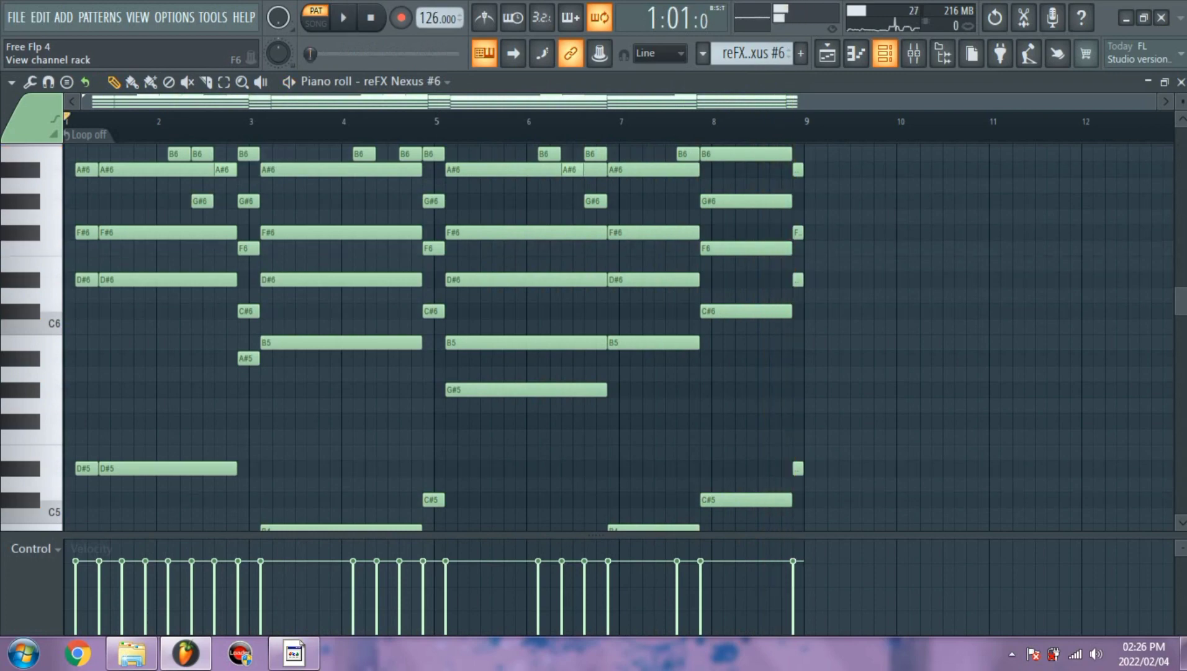
Bring up the reFX Nexus #7 pattern in the piano roll, and play its chord progression.
{"action": "key", "text": "F6"}
{"action": "key", "text": "KP_Add"}
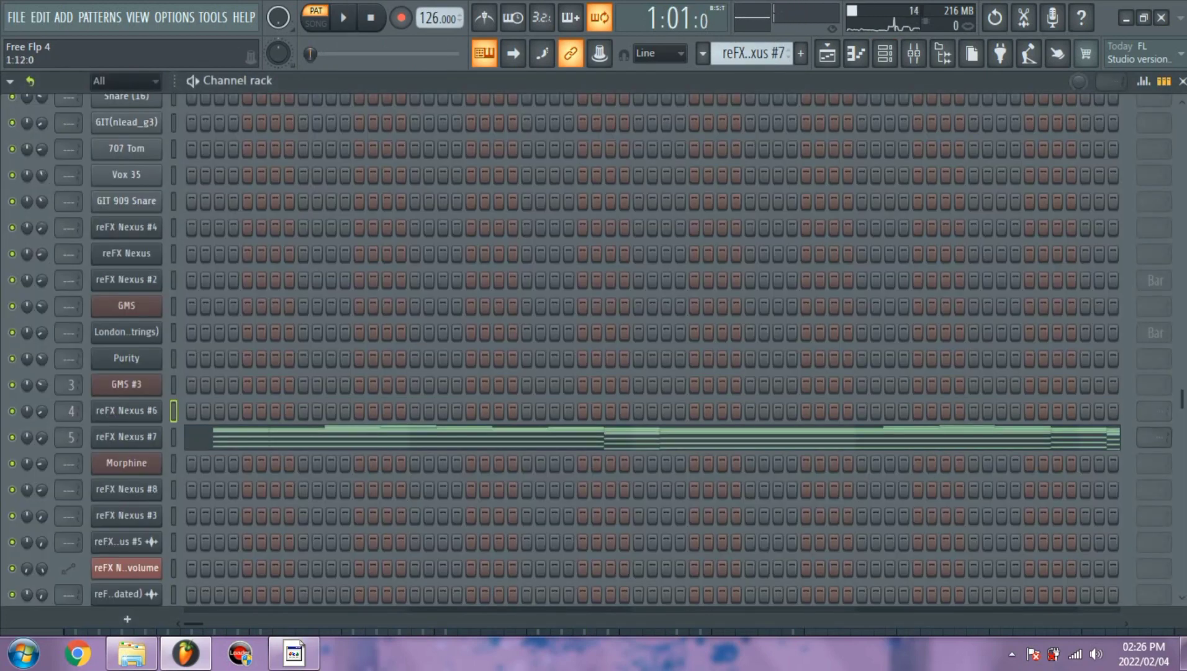
{"action": "key", "text": "F7"}
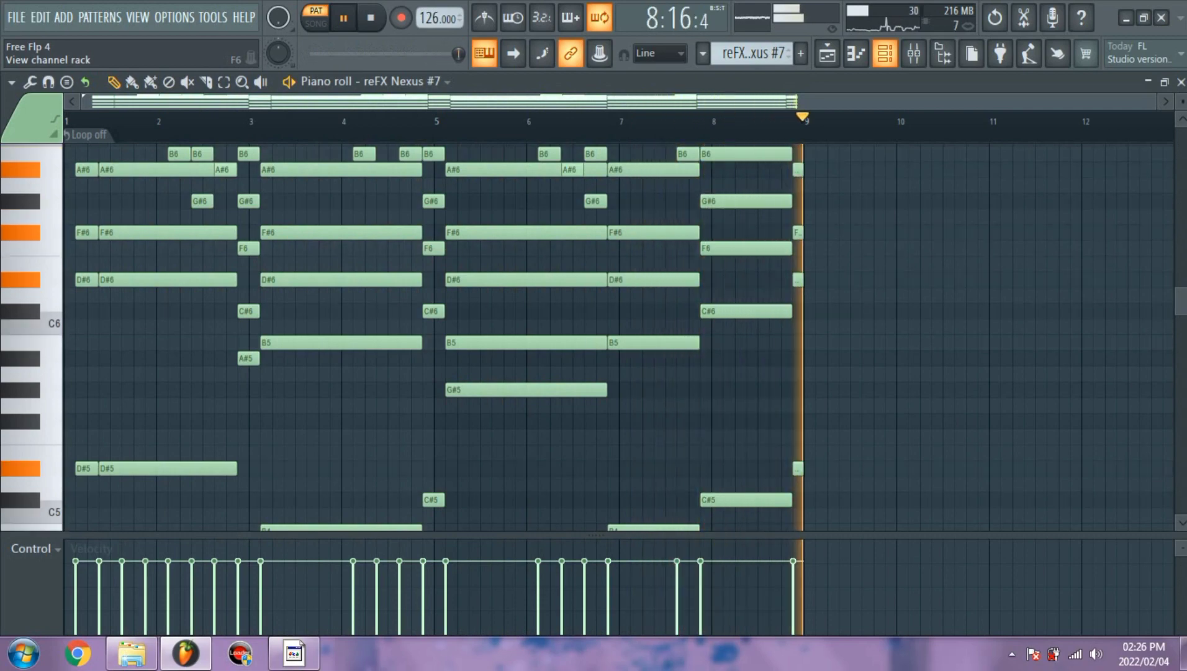
Switch to the Morphine pattern, play its melody in the piano roll, and check the synth's preset and settings.
{"action": "key", "text": "space"}
{"action": "key", "text": "F6"}
{"action": "scroll", "coordinate": [752, 53], "scroll_direction": "down", "scroll_amount": 1}
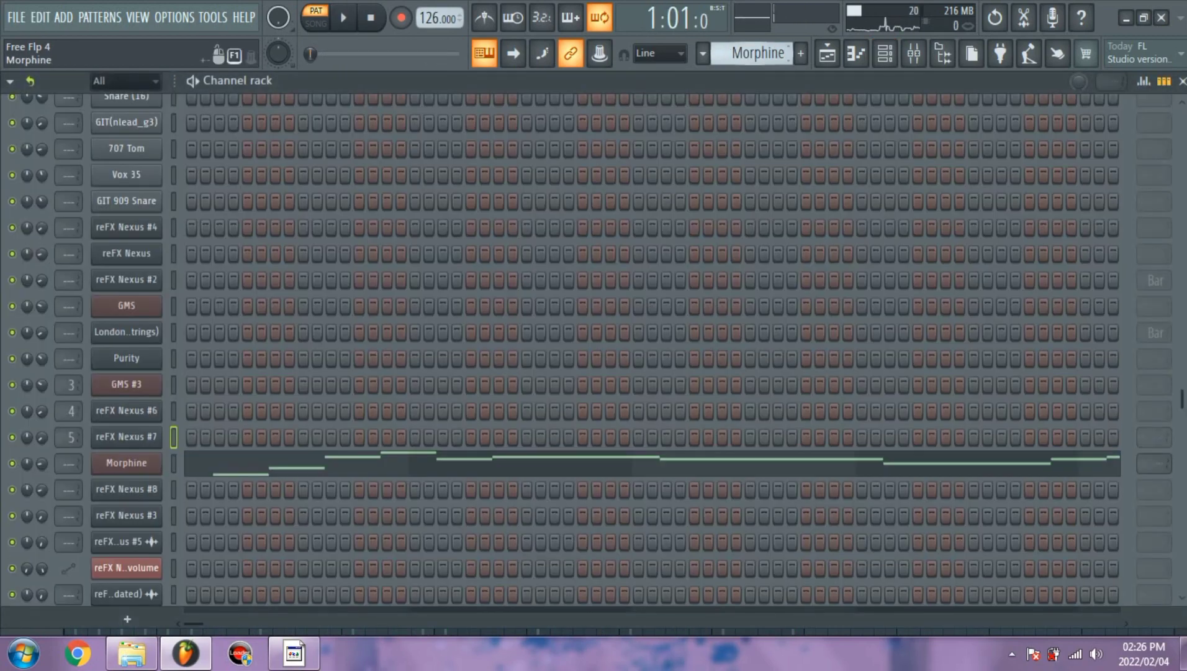
{"action": "left_click", "coordinate": [257, 465]}
{"action": "key", "text": "space"}
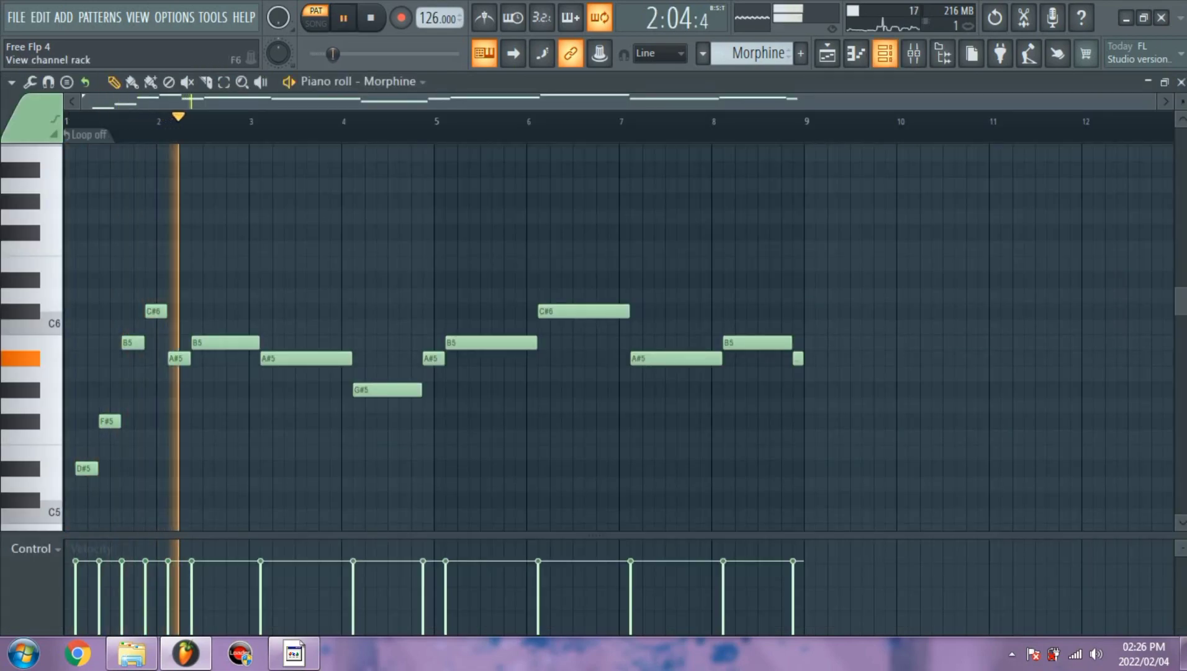
{"action": "left_click", "coordinate": [885, 54]}
{"action": "left_click", "coordinate": [127, 464]}
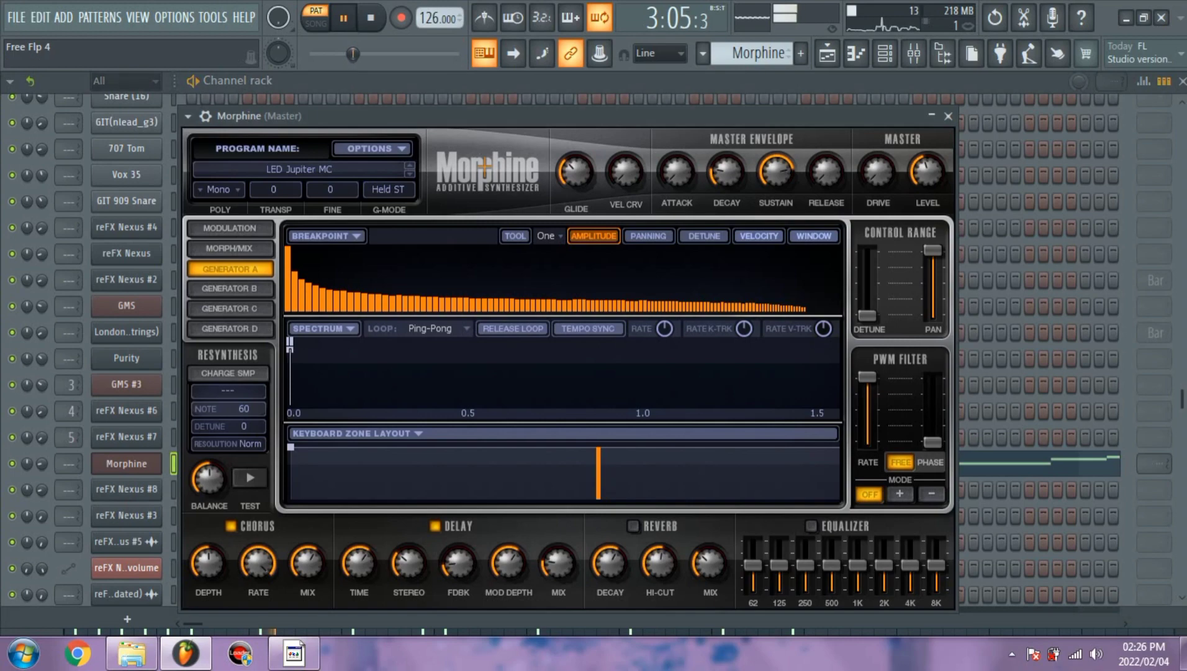
{"action": "left_click", "coordinate": [948, 116]}
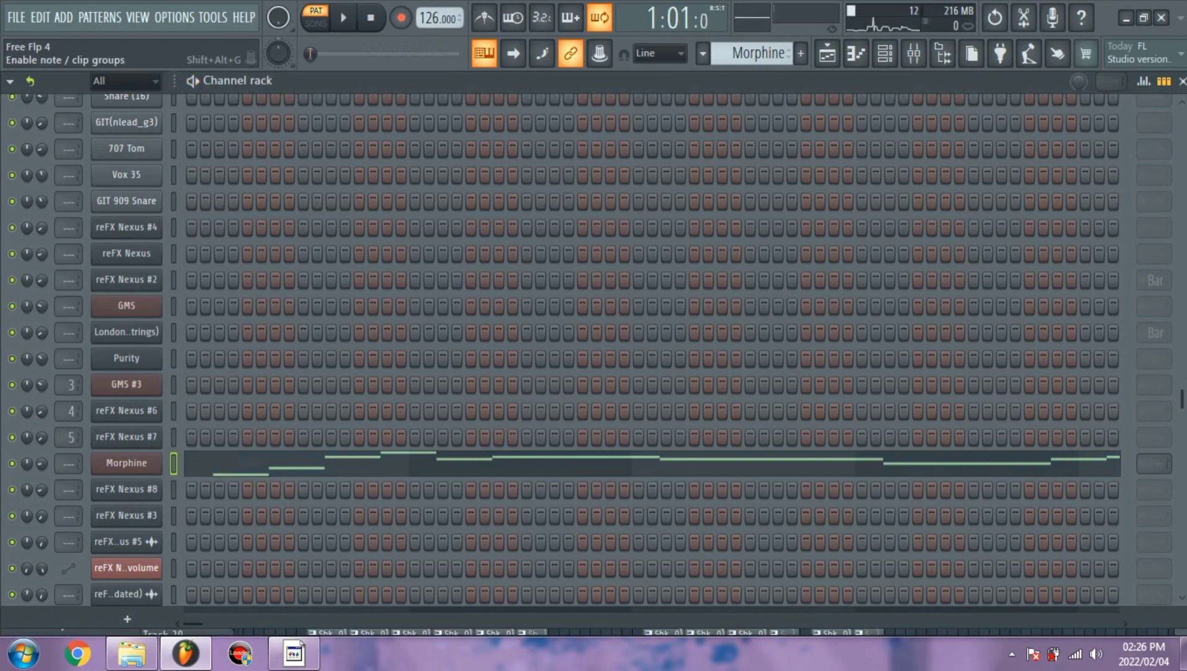
Go to the reFX Nexus #8 pattern, inspect its synth preset, and play its melody in the piano roll.
{"action": "scroll", "coordinate": [752, 53], "scroll_direction": "down", "scroll_amount": 1}
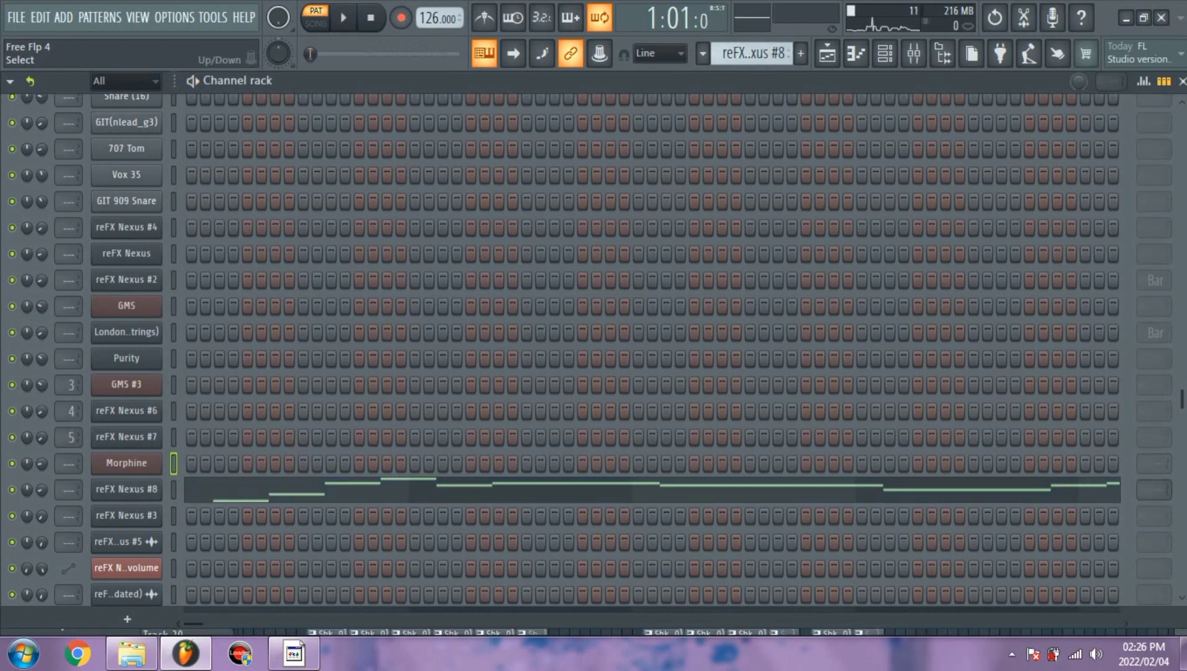
{"action": "left_click", "coordinate": [126, 490]}
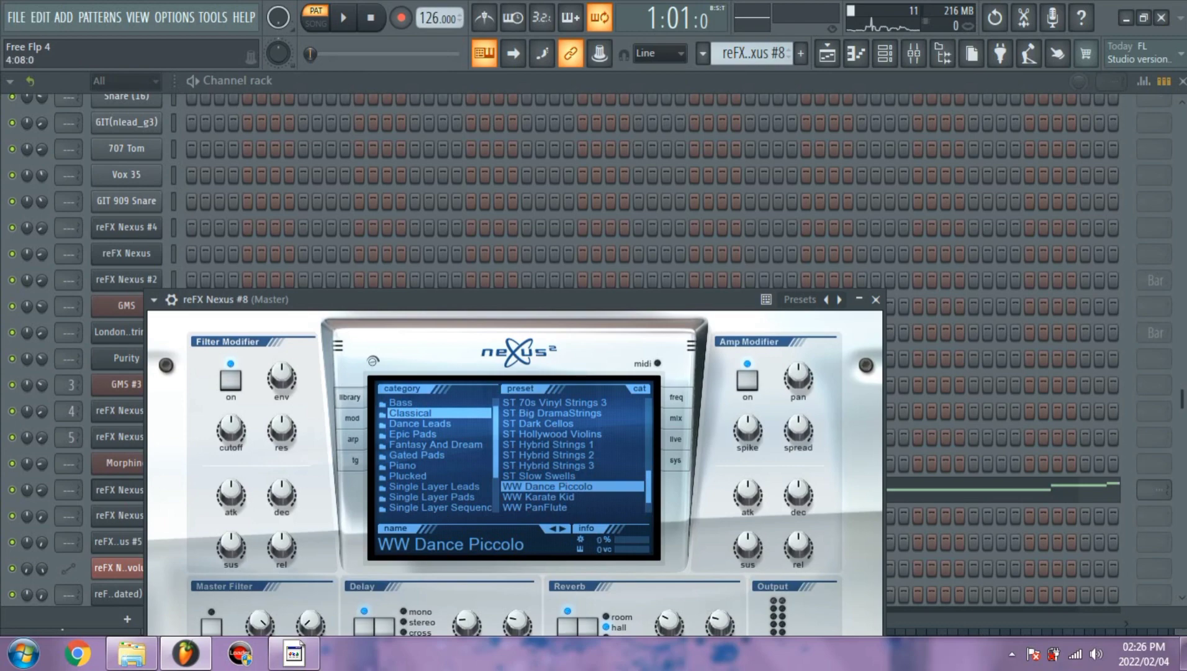
{"action": "left_click", "coordinate": [876, 299]}
{"action": "key", "text": "F7"}
{"action": "key", "text": "space"}
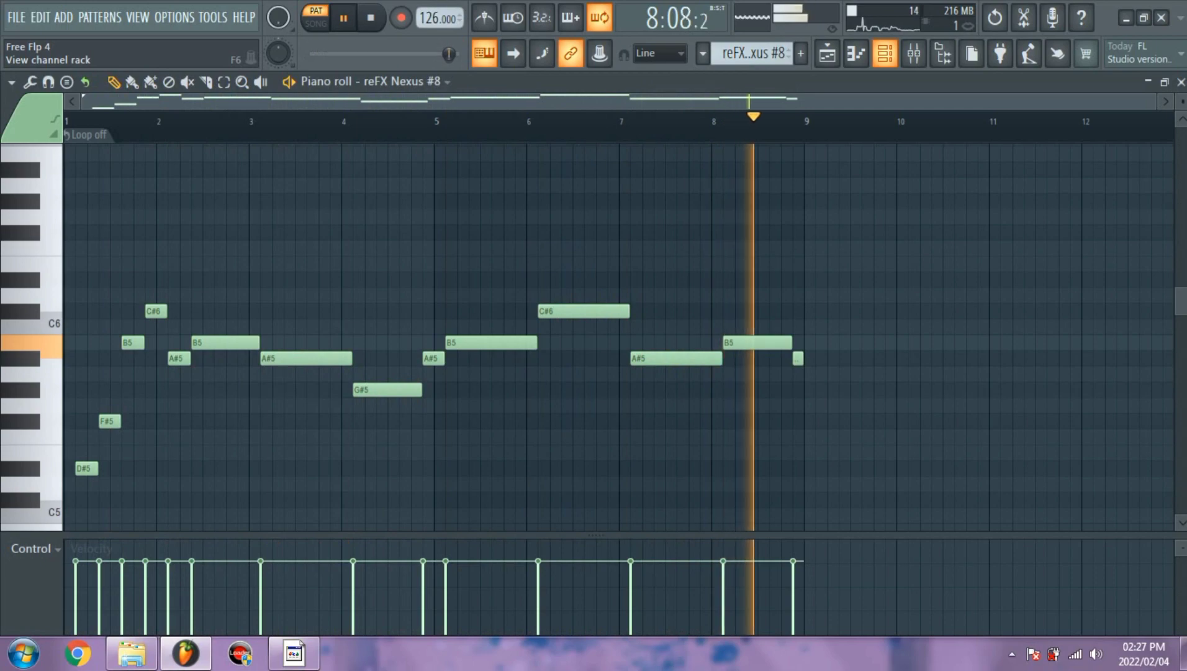
{"action": "key", "text": "space"}
Bring up the reFX Nexus #3 pattern, play its melody, check its synth preset, and look through the remaining channels below it.
{"action": "key", "text": "F6"}
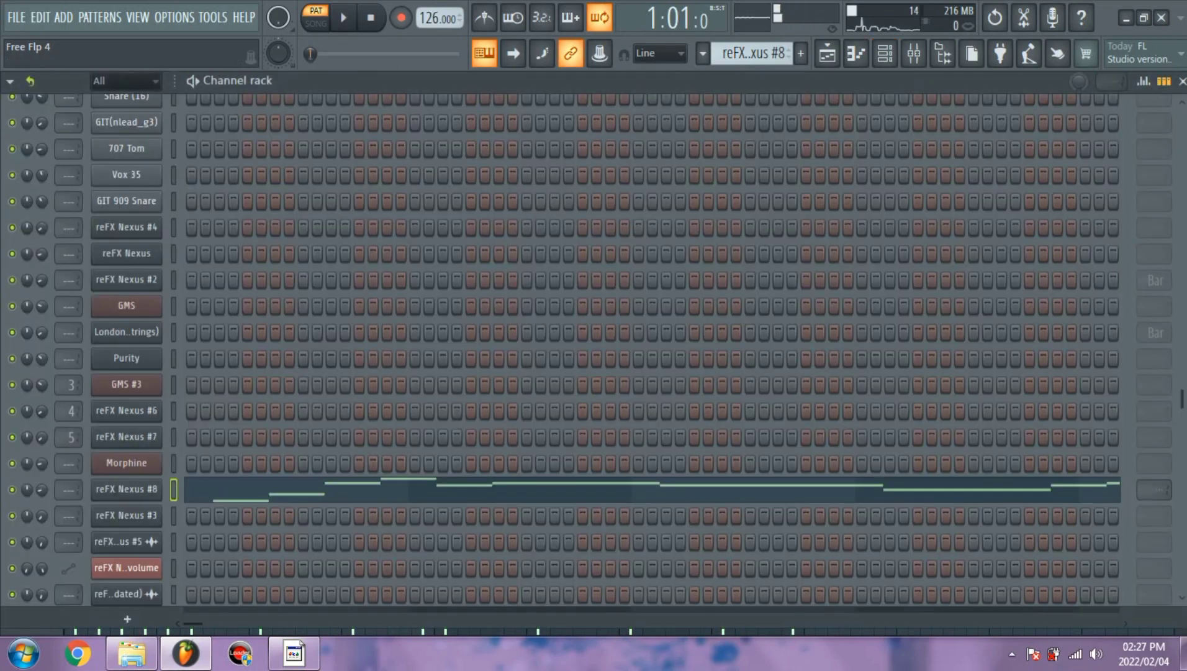
{"action": "key", "text": "KP_Add"}
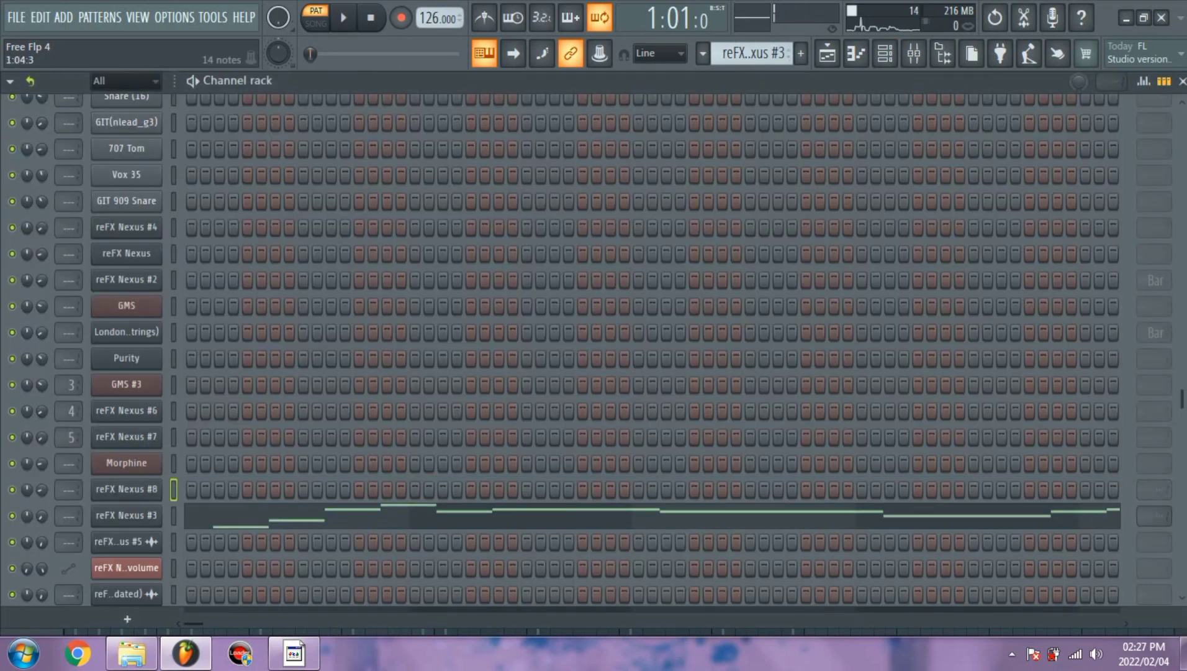
{"action": "key", "text": "F7"}
{"action": "key", "text": "space"}
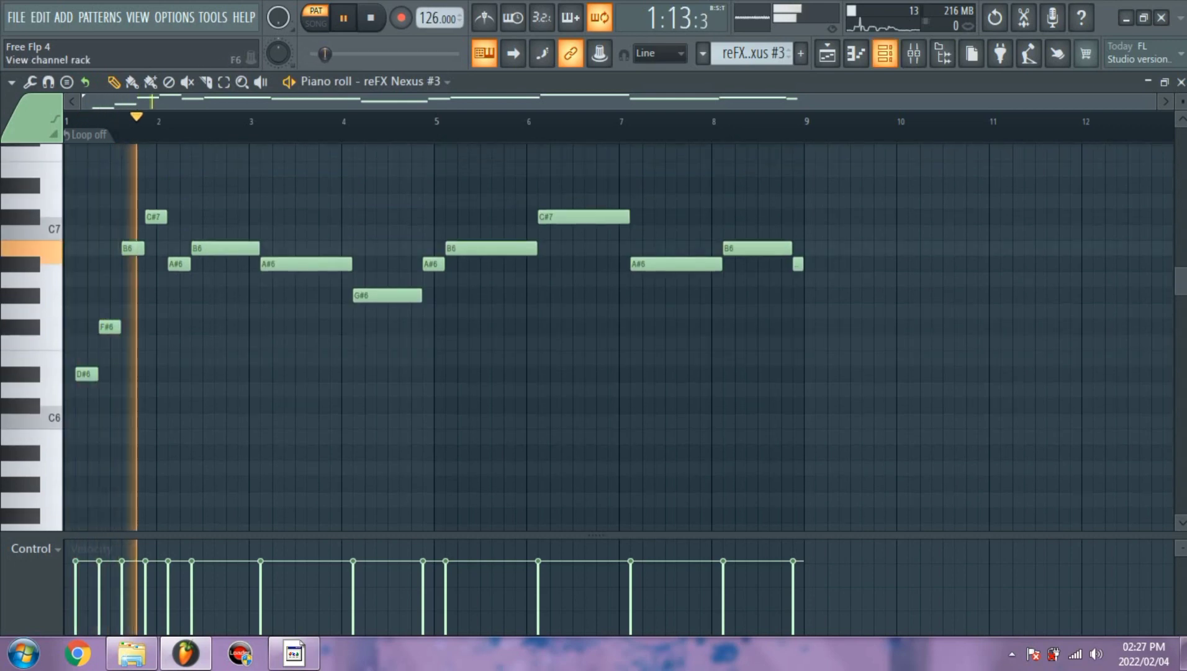
{"action": "left_click", "coordinate": [885, 53]}
{"action": "left_click", "coordinate": [127, 516]}
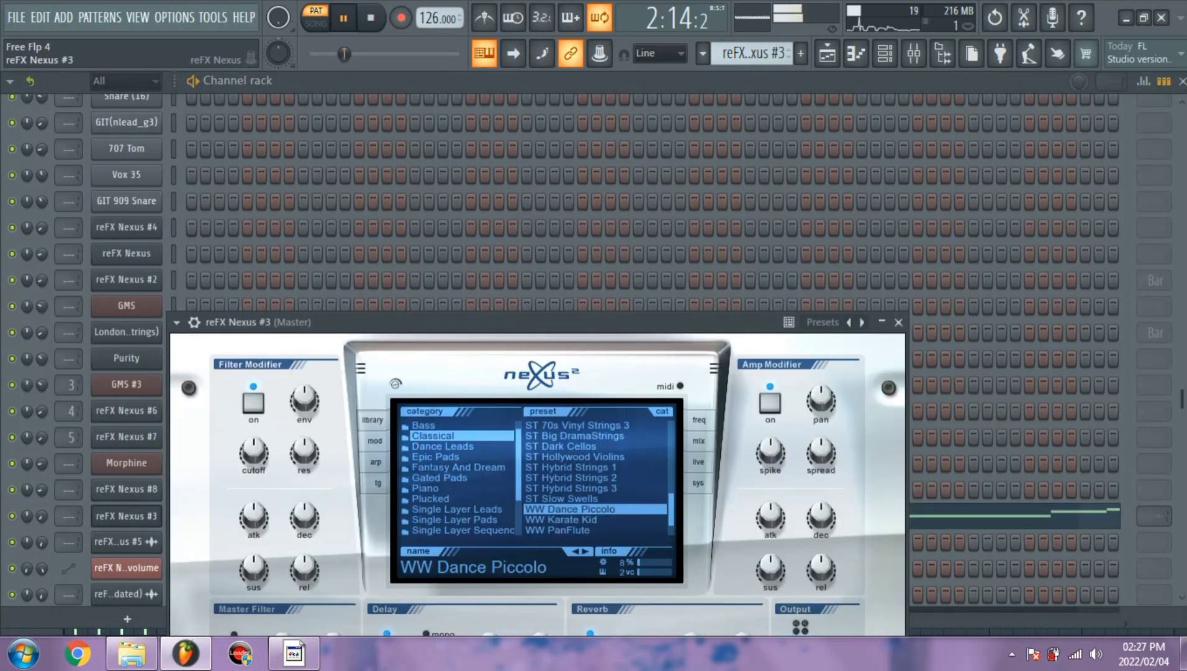
{"action": "left_click", "coordinate": [897, 322]}
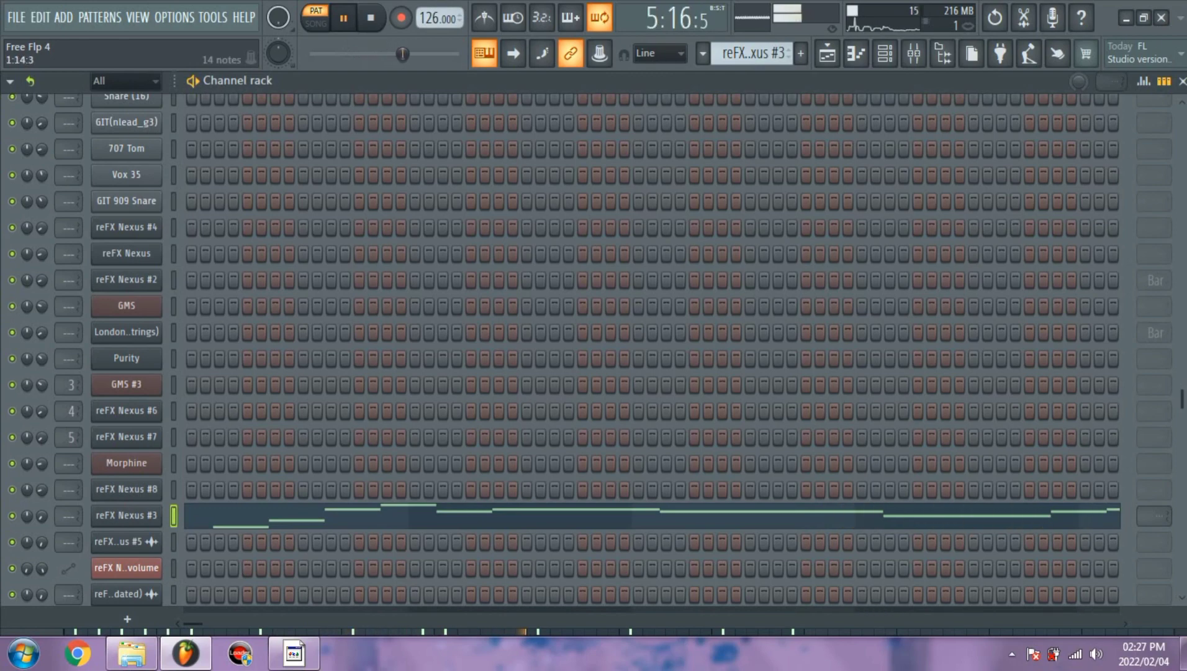
{"action": "scroll", "coordinate": [652, 348], "scroll_direction": "down", "scroll_amount": 3}
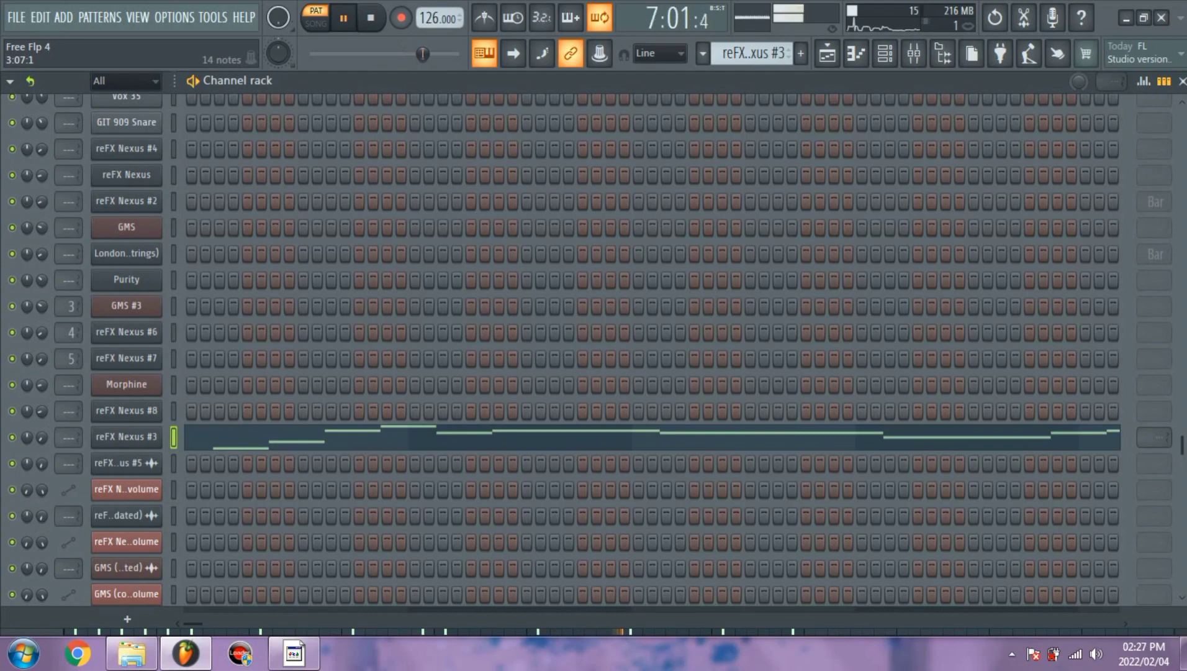
{"action": "scroll", "coordinate": [652, 347], "scroll_direction": "down", "scroll_amount": 6}
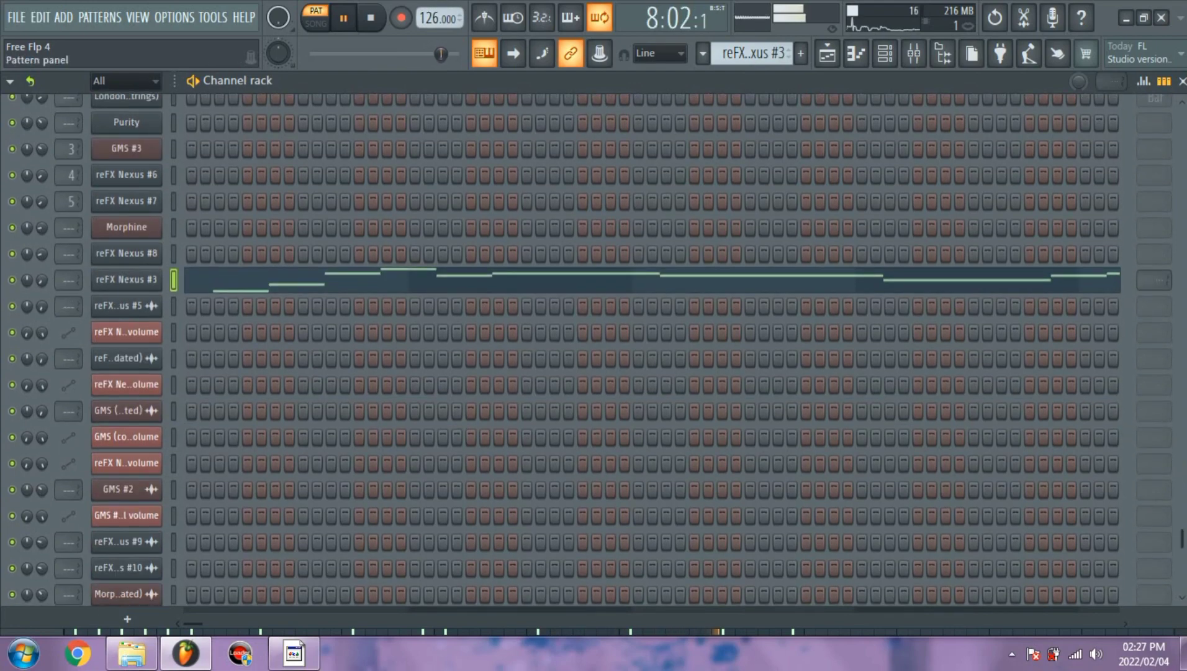